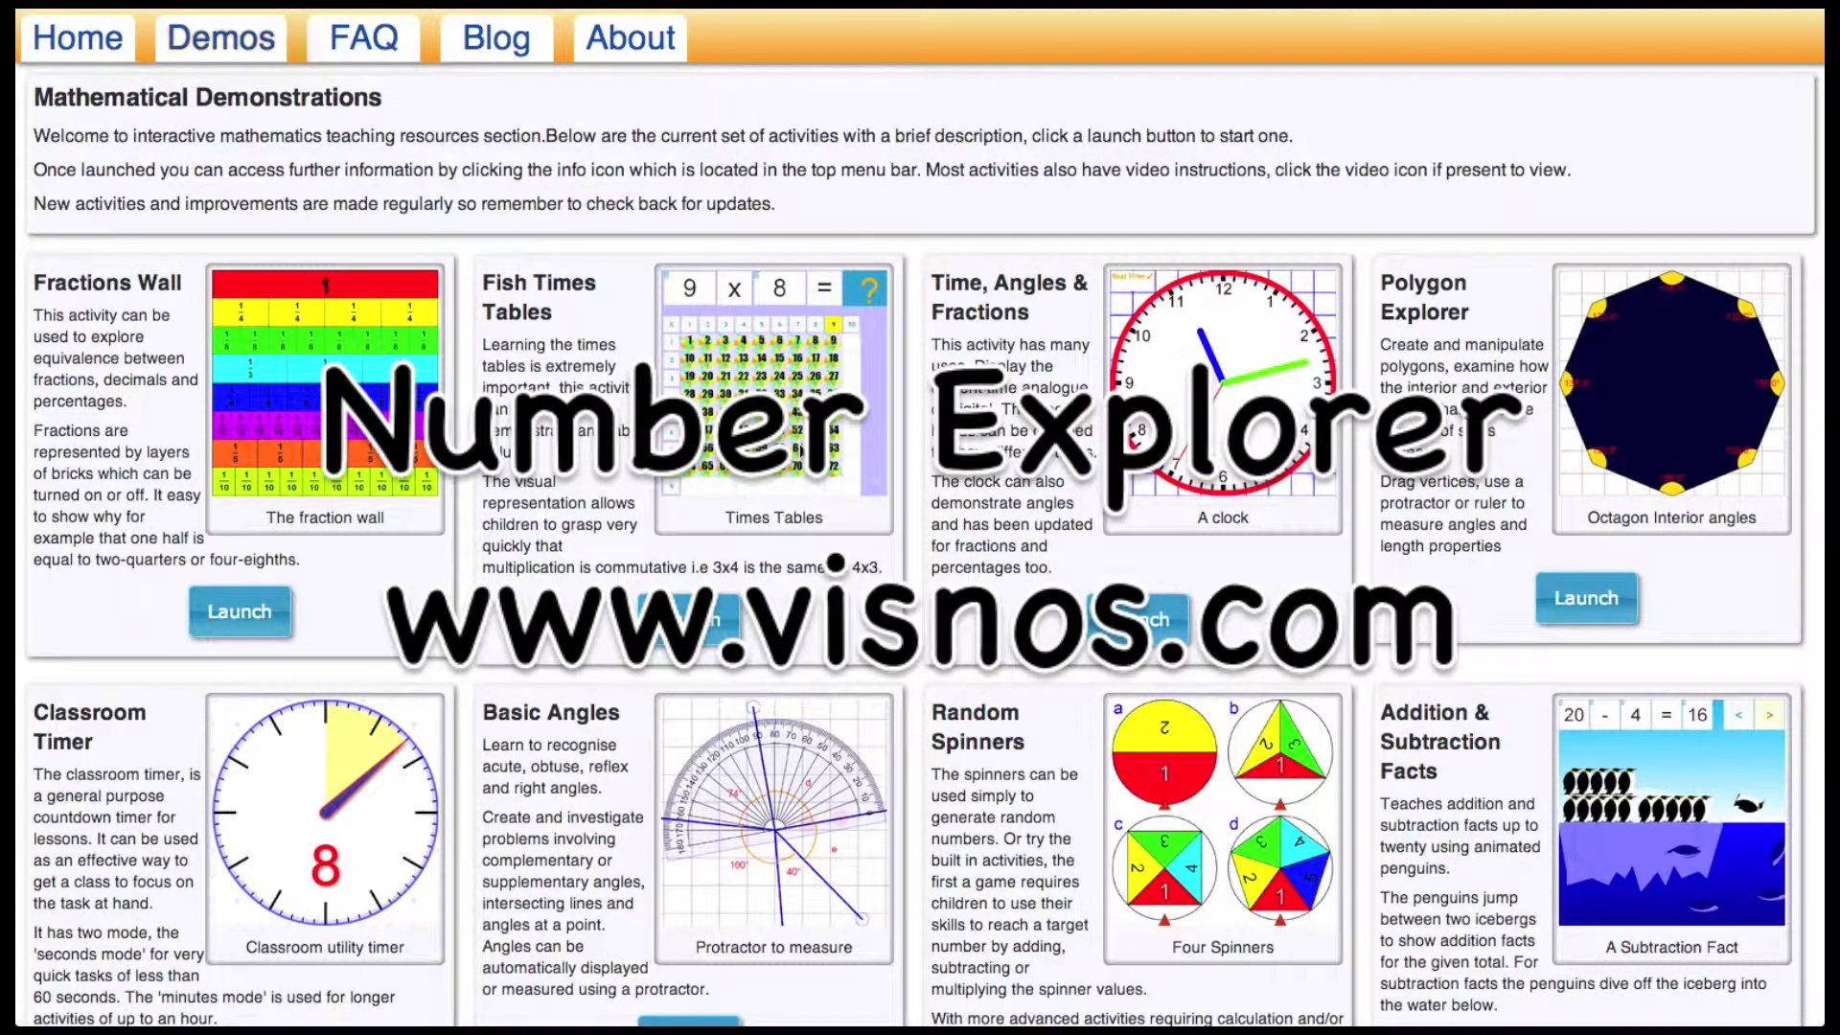
Step: Scroll down the Visnos demonstrations page to the Number Explorer card and its Launch button
{"action": "scroll", "coordinate": [836, 563], "scroll_direction": "down", "scroll_amount": 6}
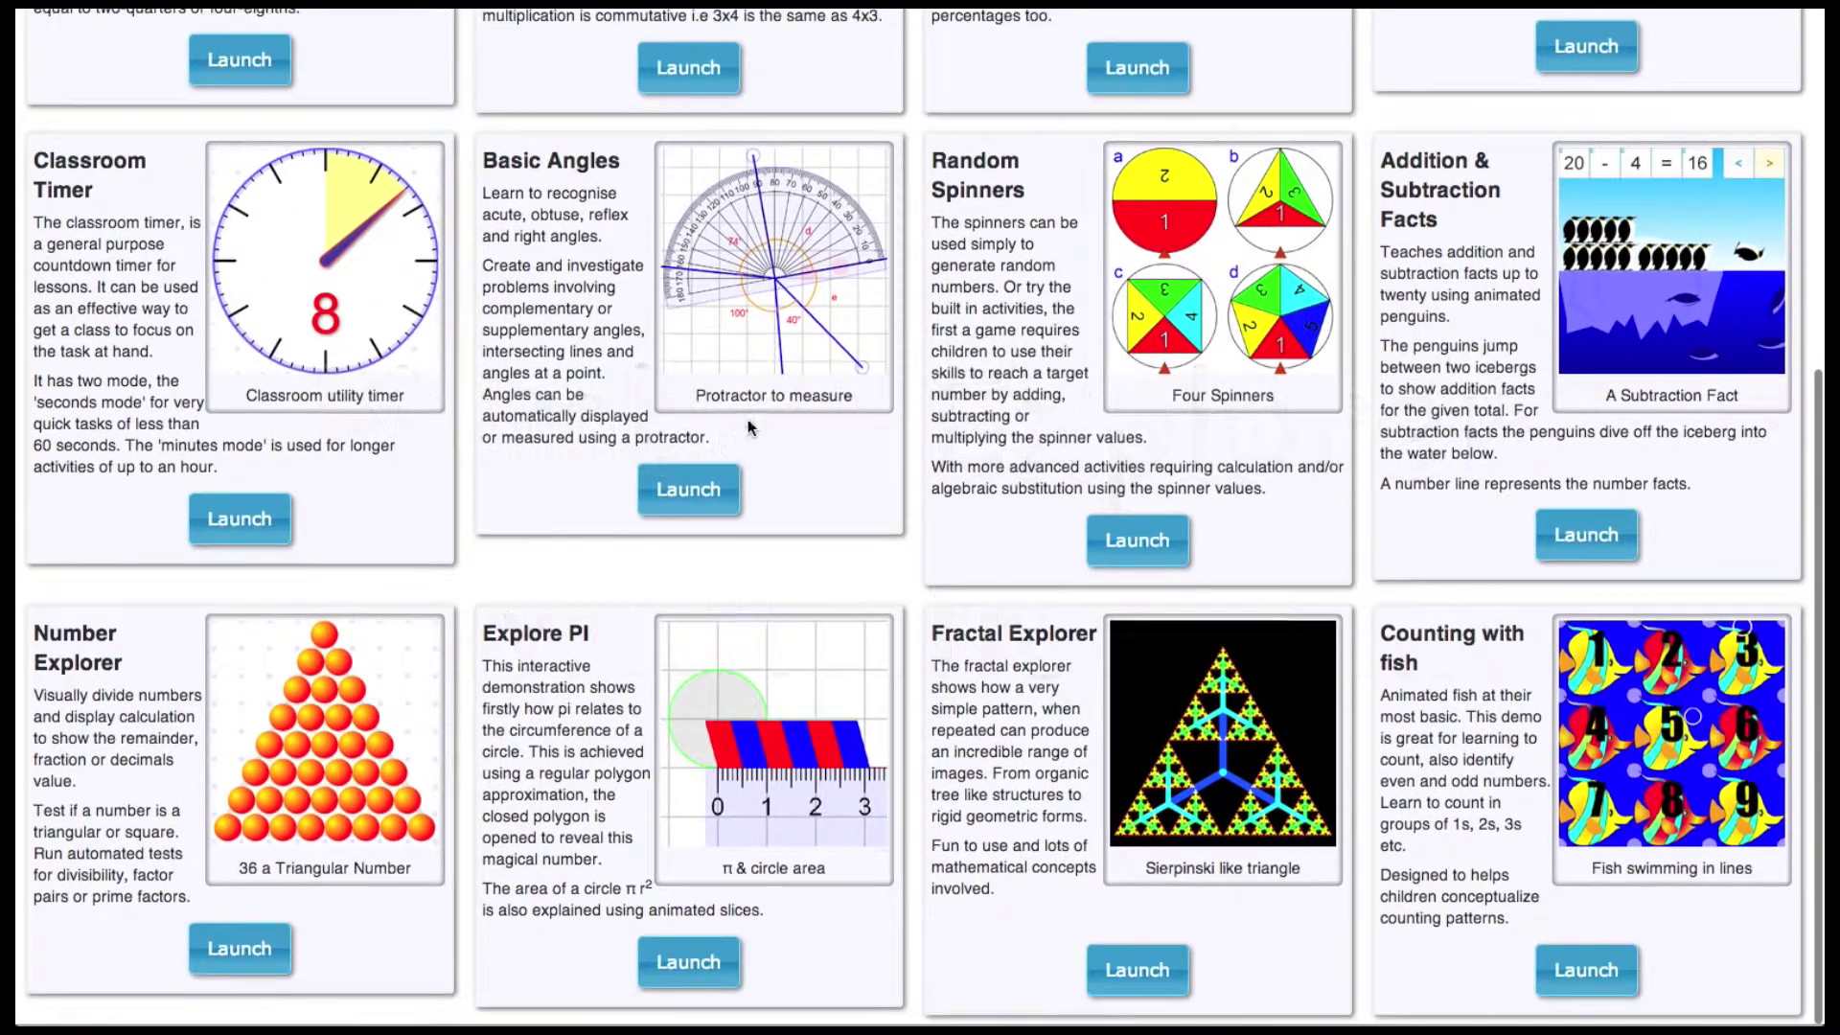
Step: Launch Number Explorer and divide the 36 fish by 2
{"action": "left_click", "coordinate": [255, 954]}
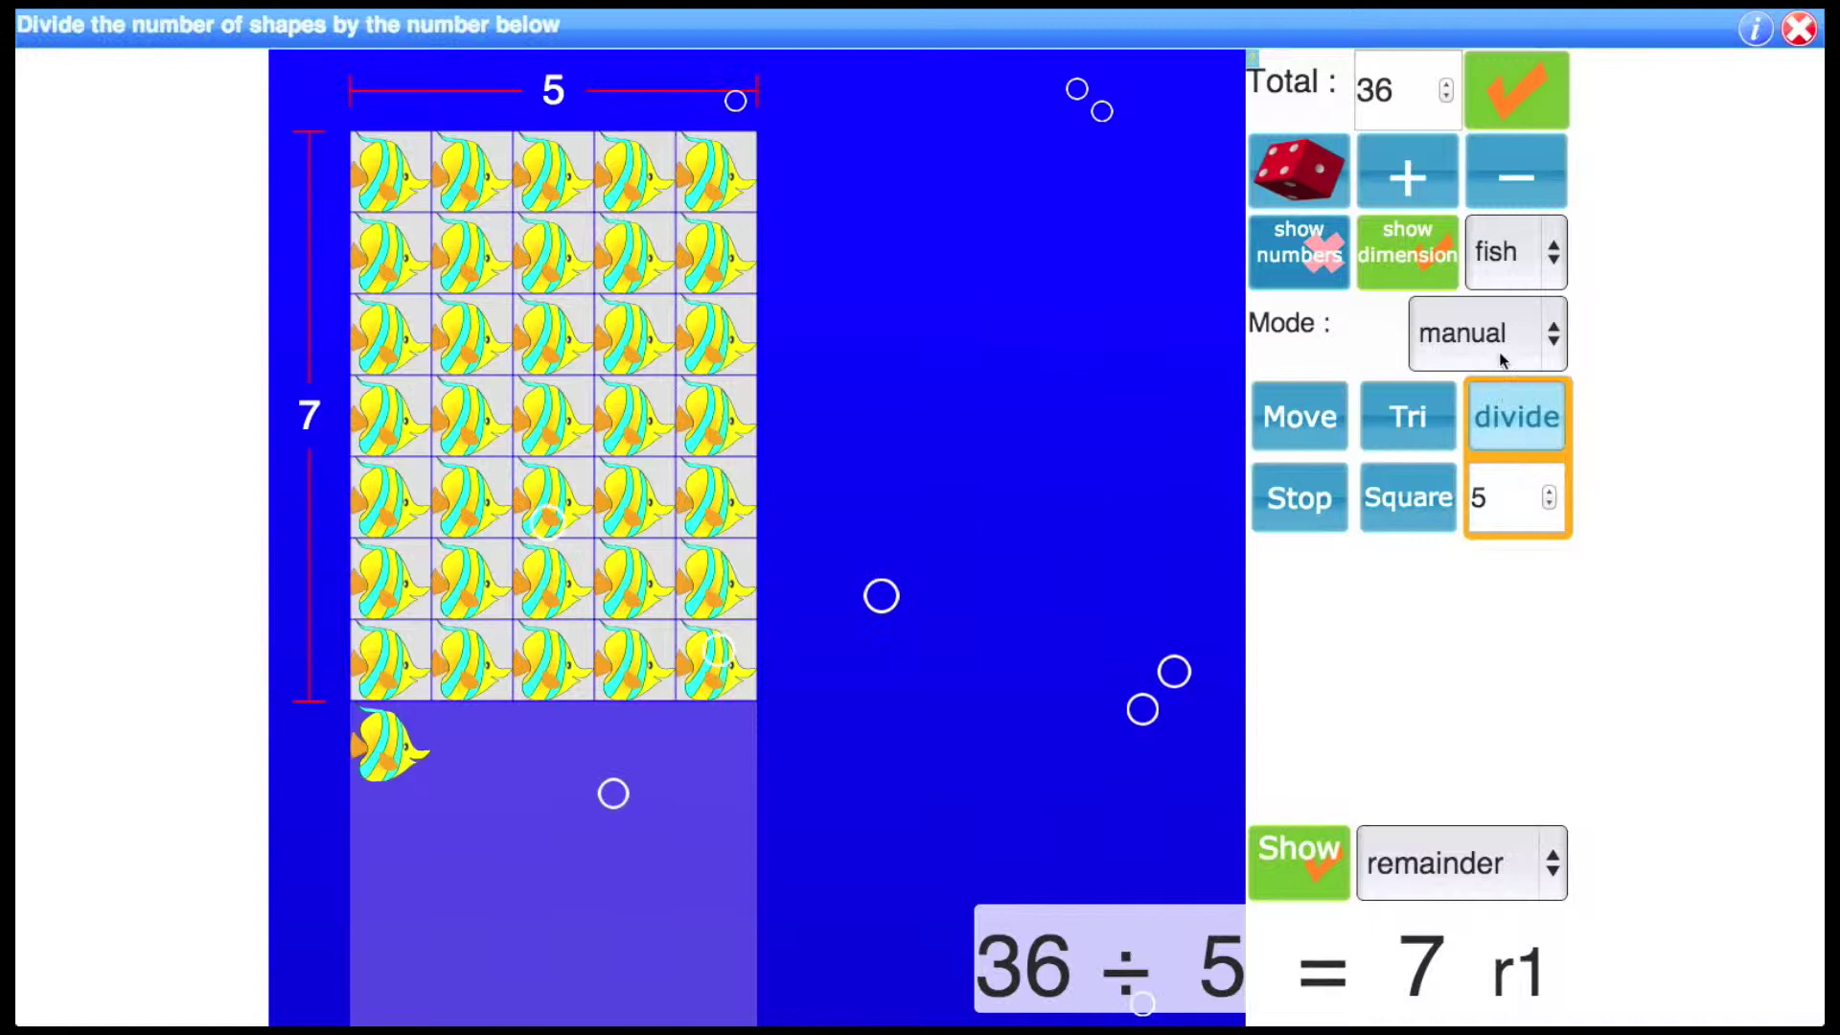
{"action": "left_click", "coordinate": [1549, 505]}
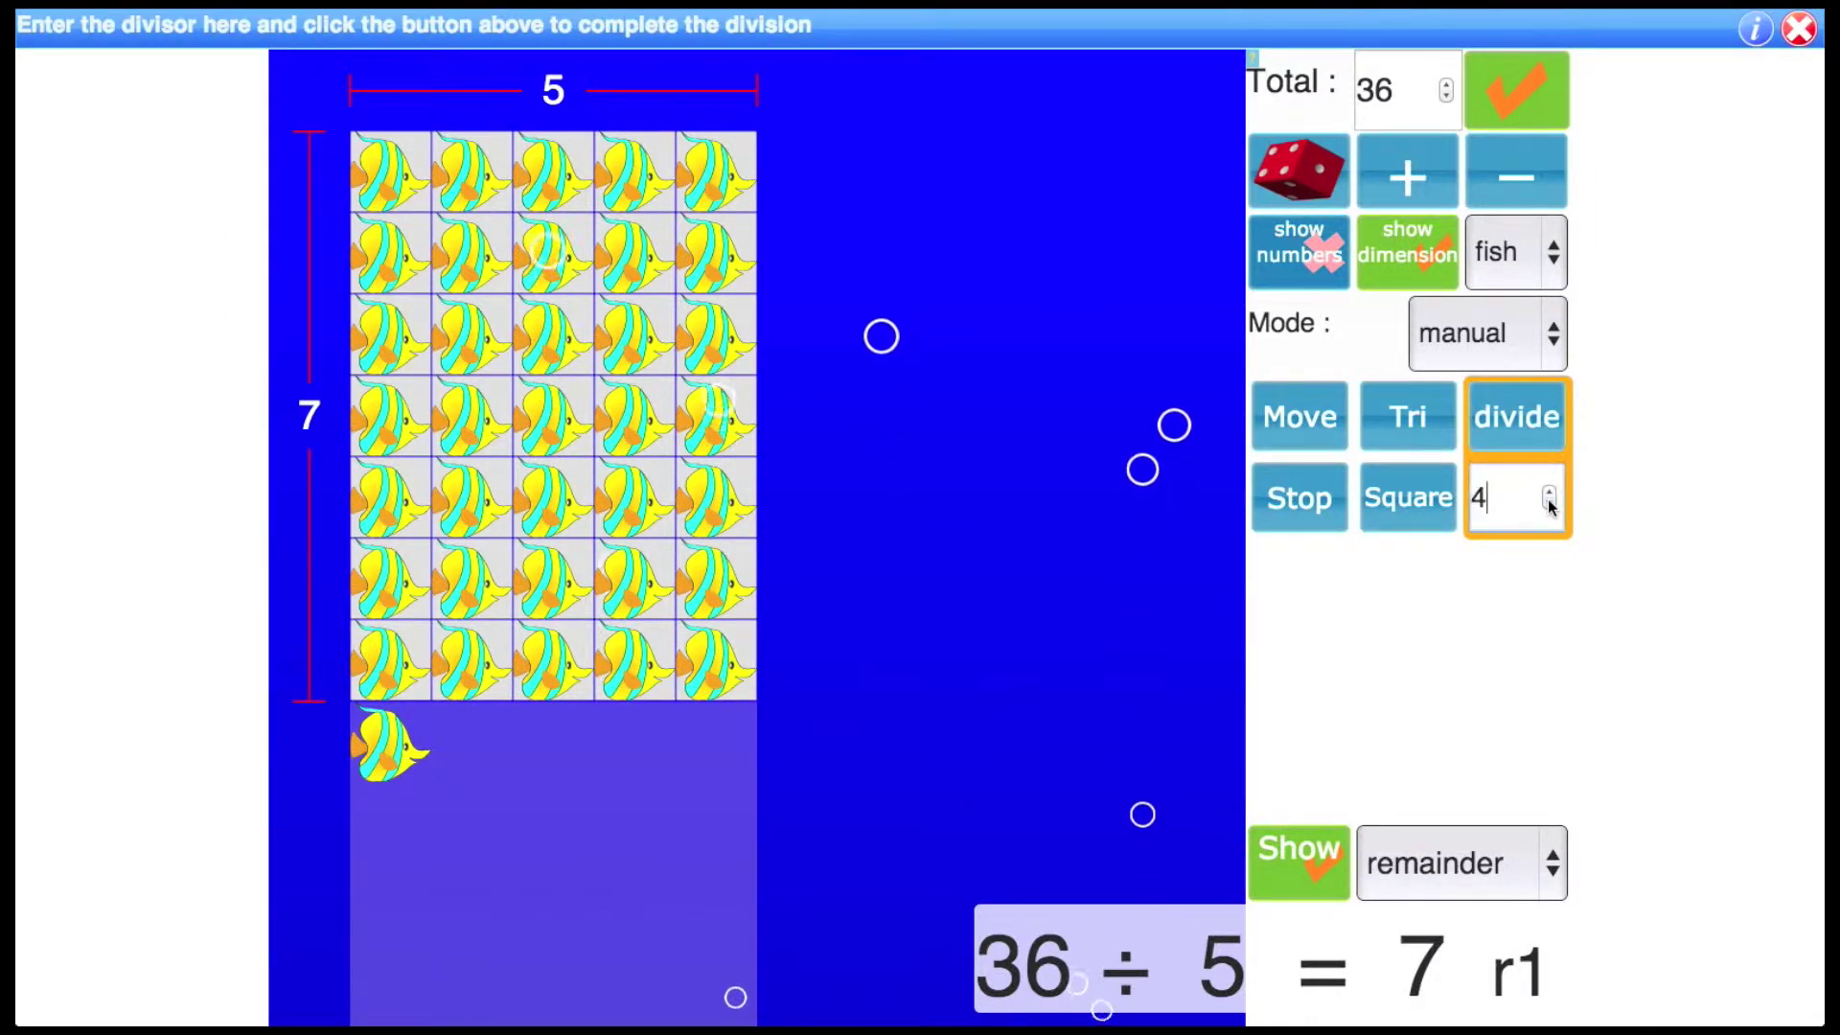
{"action": "left_click", "coordinate": [1550, 505]}
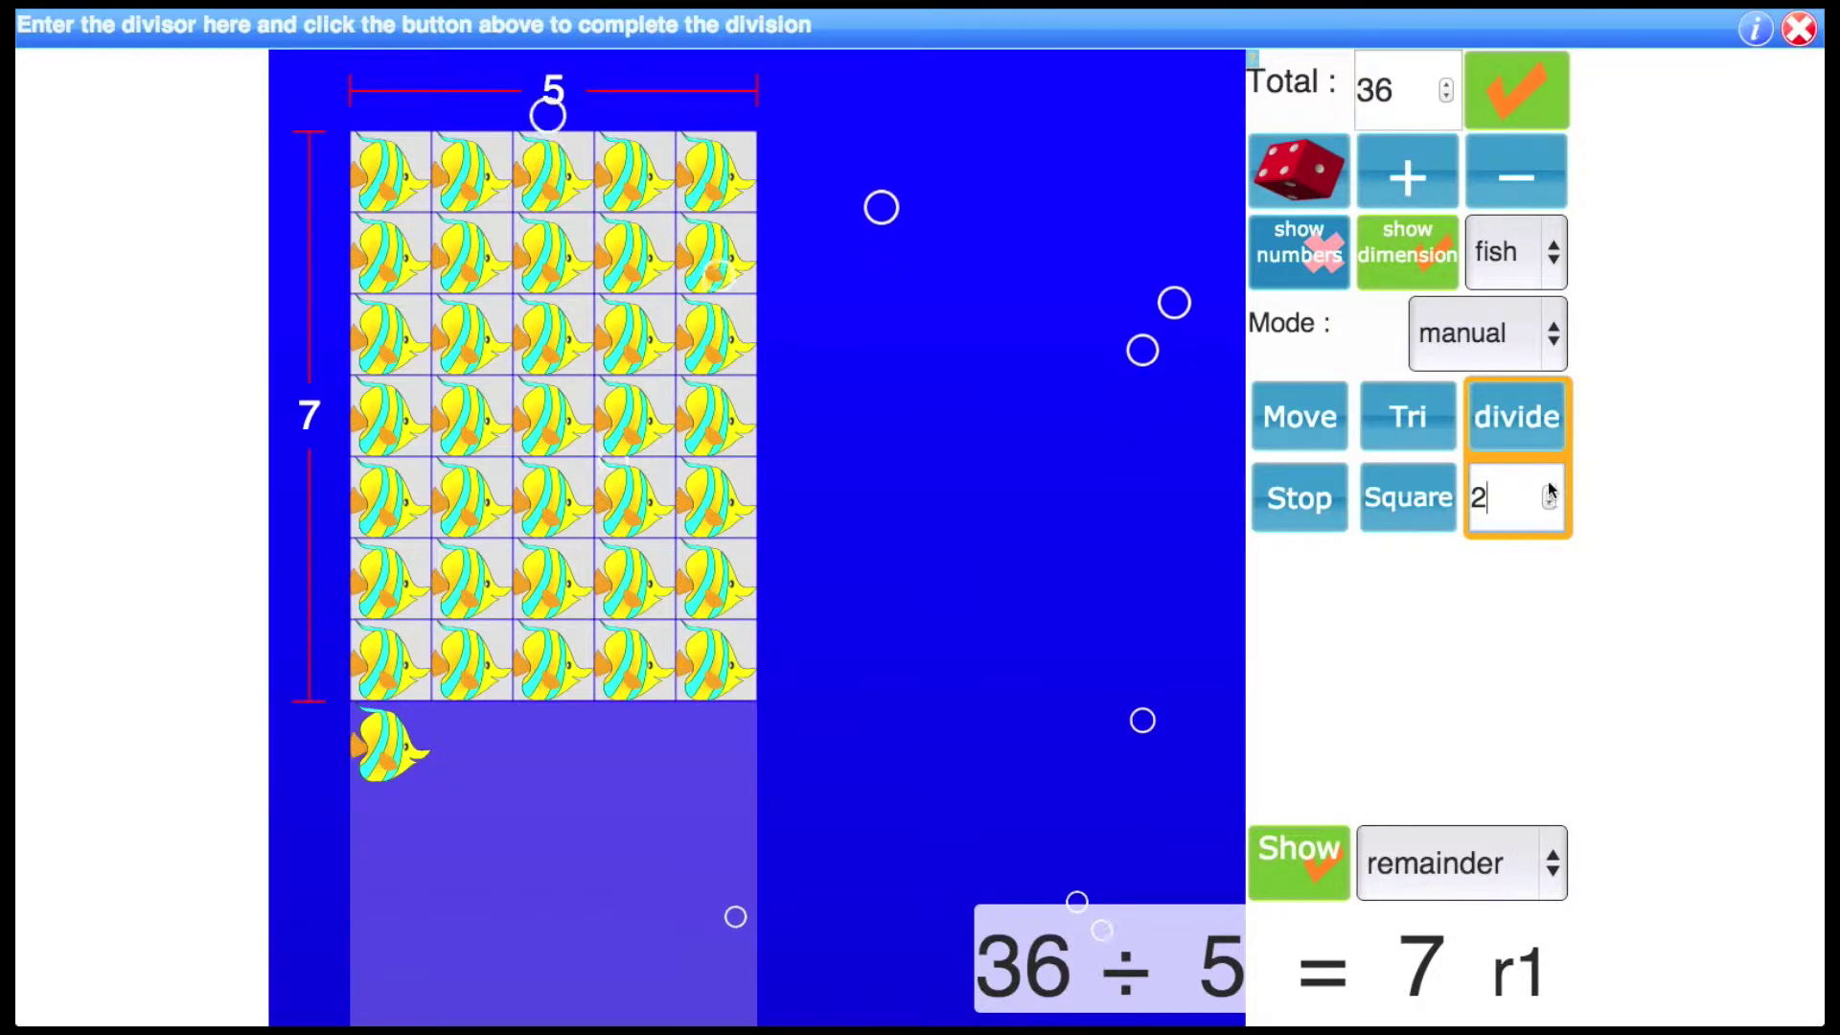
{"action": "left_click", "coordinate": [1550, 491]}
{"action": "left_click", "coordinate": [1549, 491]}
{"action": "left_click", "coordinate": [1550, 492]}
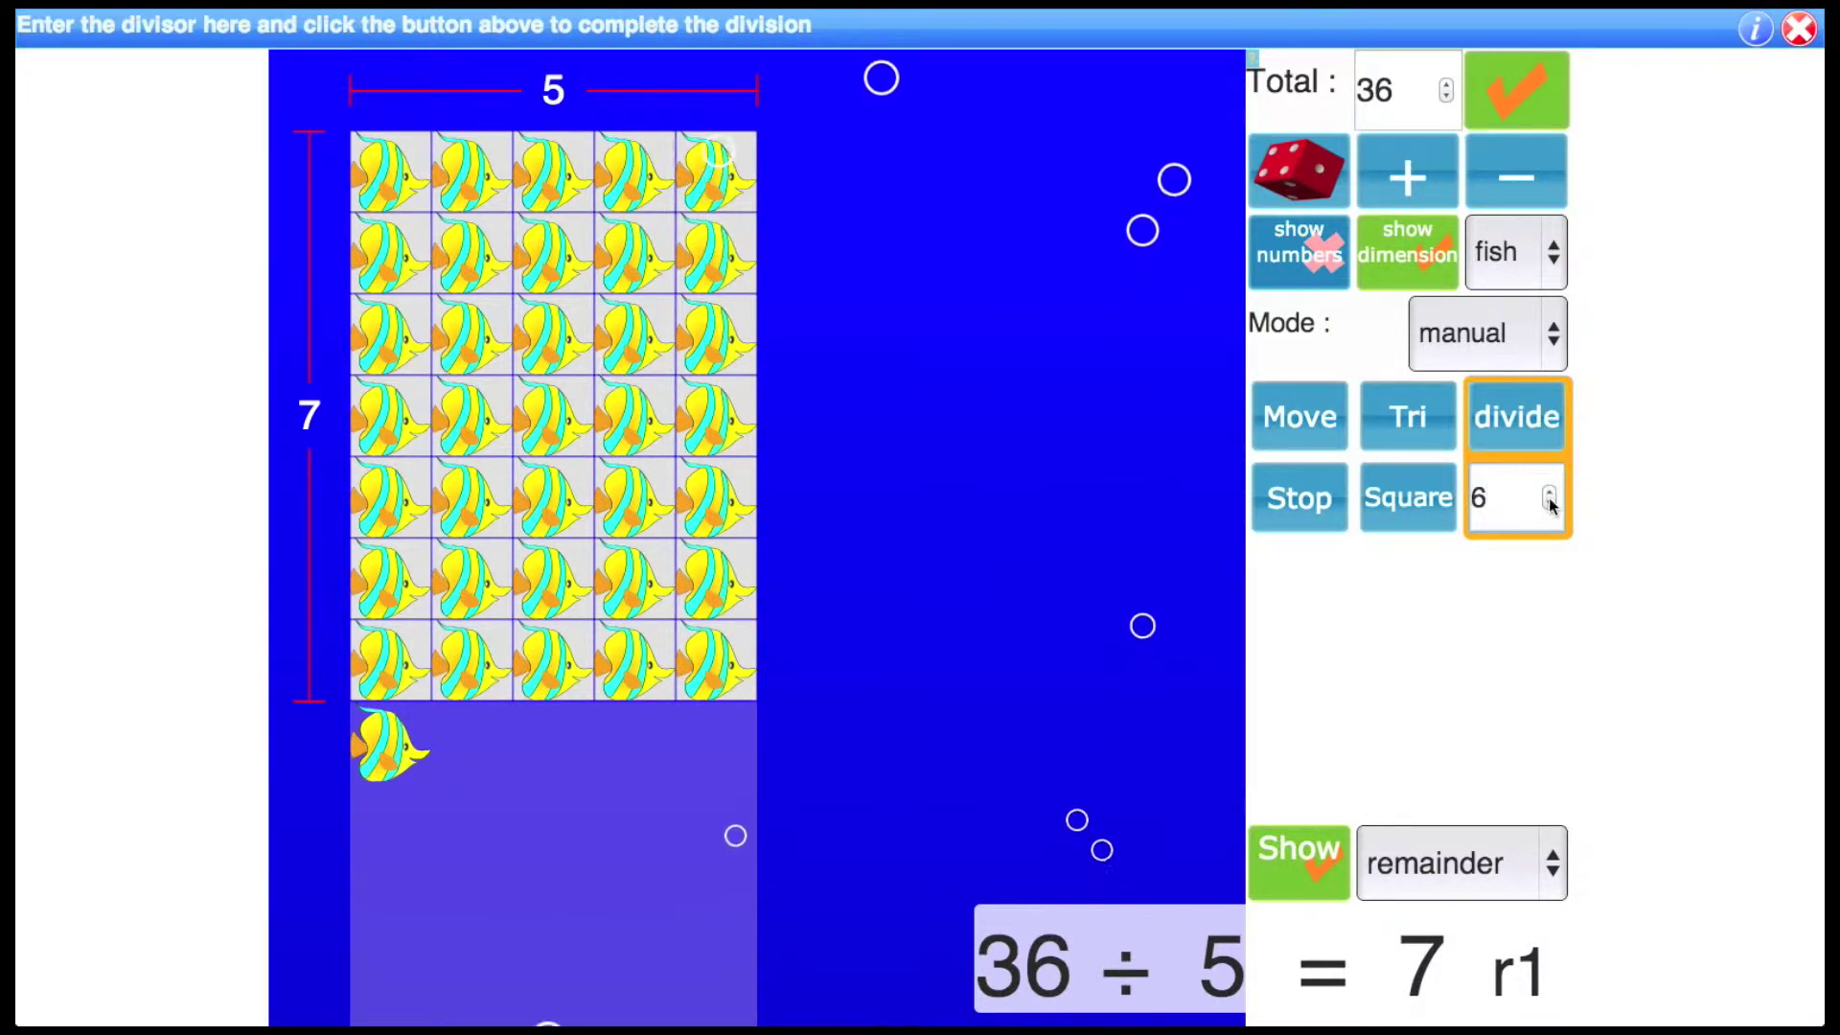
{"action": "left_click", "coordinate": [1549, 505]}
{"action": "left_click", "coordinate": [1550, 505]}
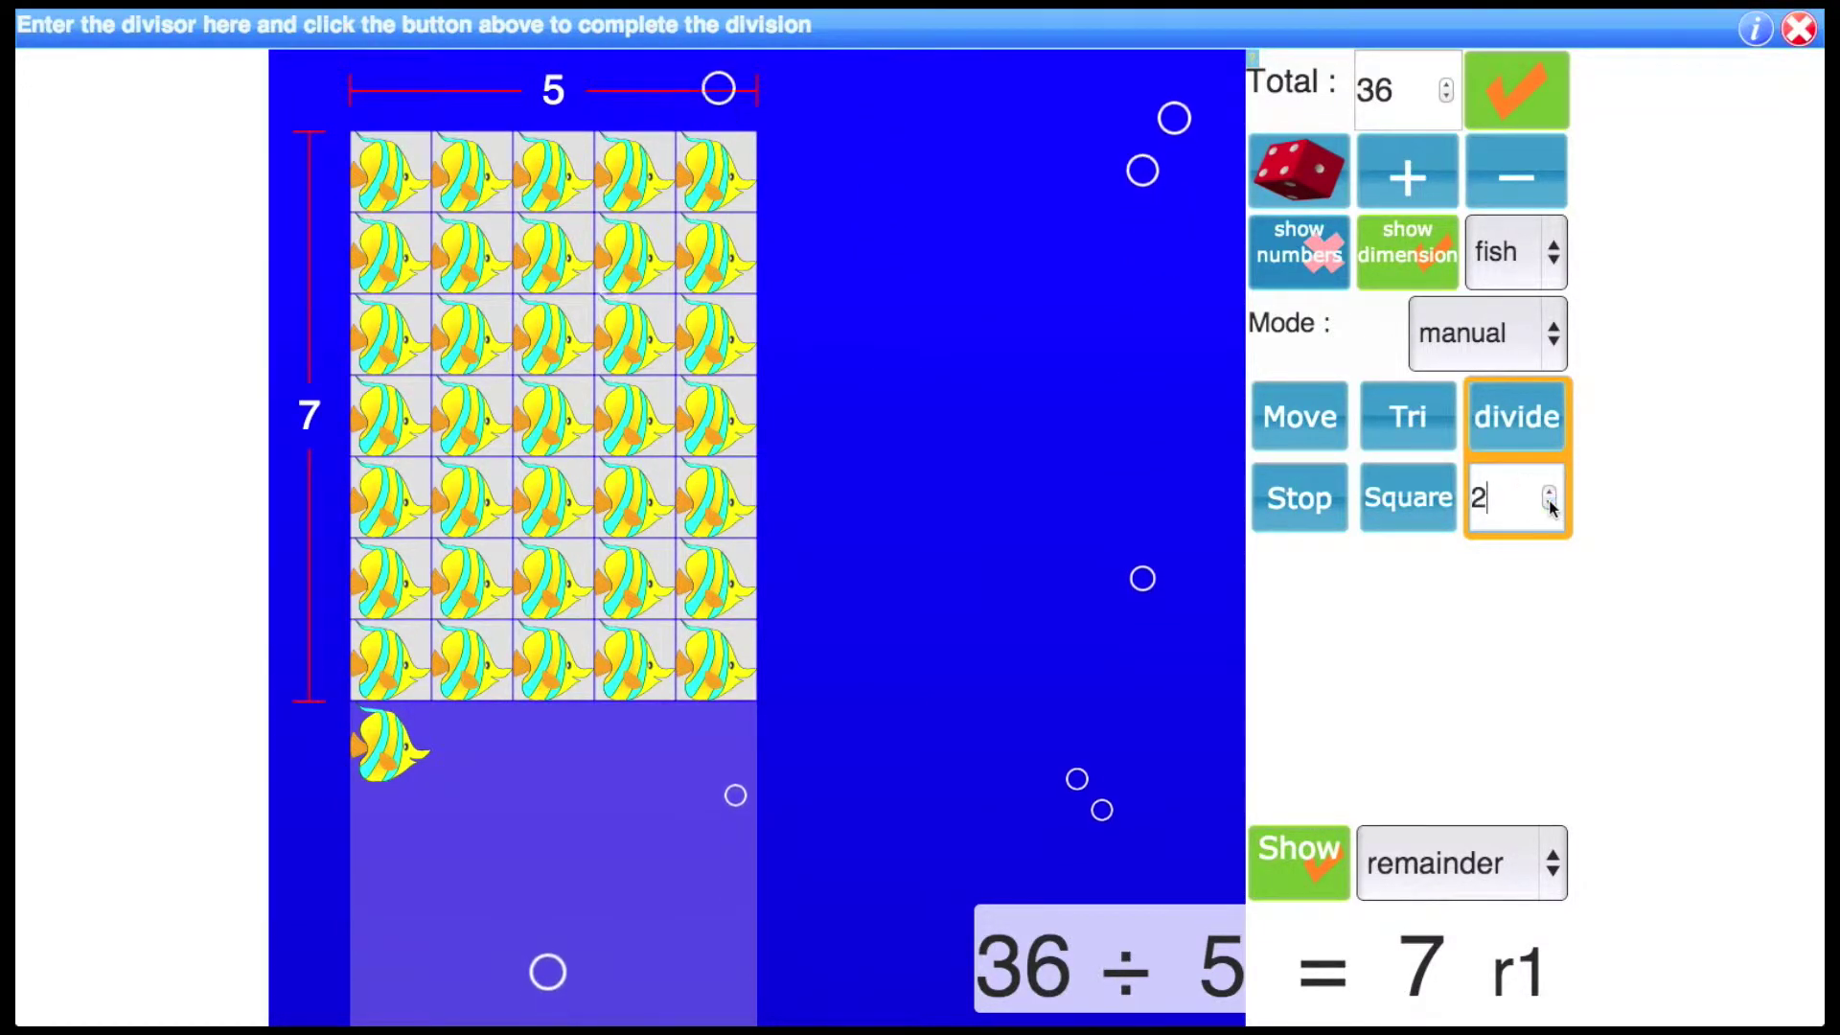
{"action": "left_click", "coordinate": [1531, 427]}
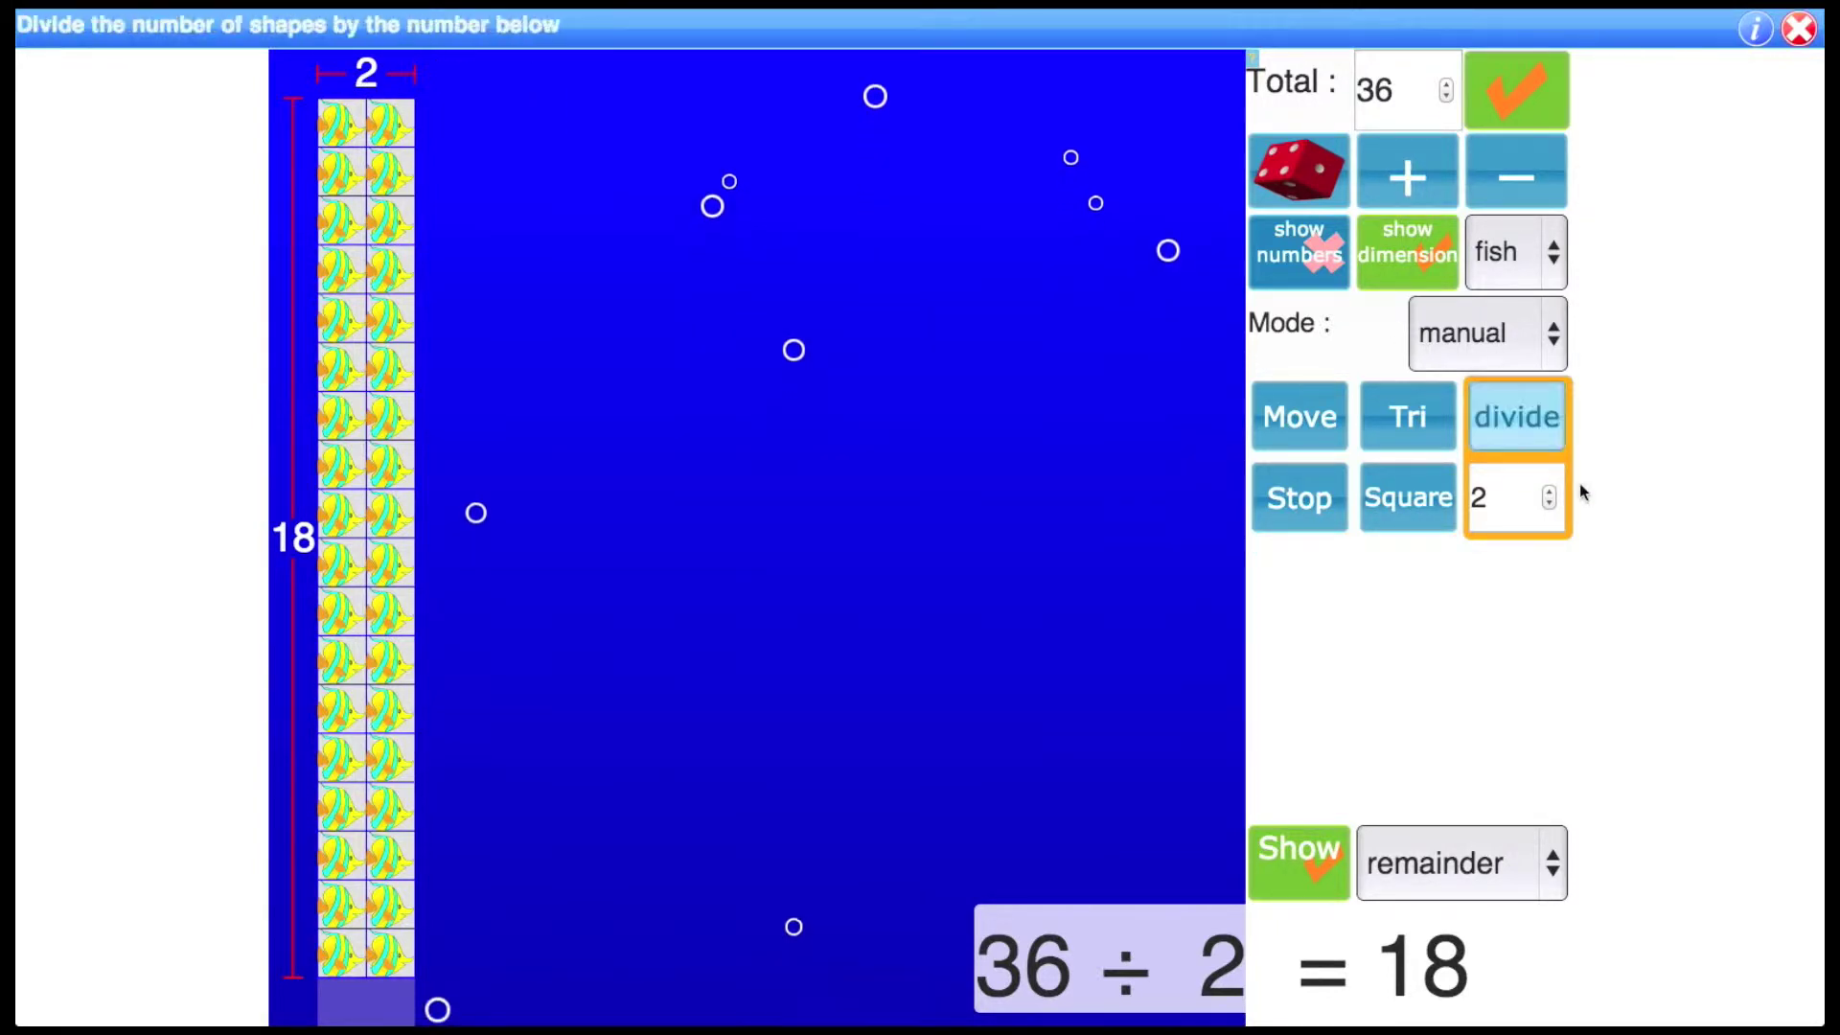
Step: Divide the 36 fish by 3, 4 and then 5, ending at 7 r1
{"action": "left_click", "coordinate": [1524, 420]}
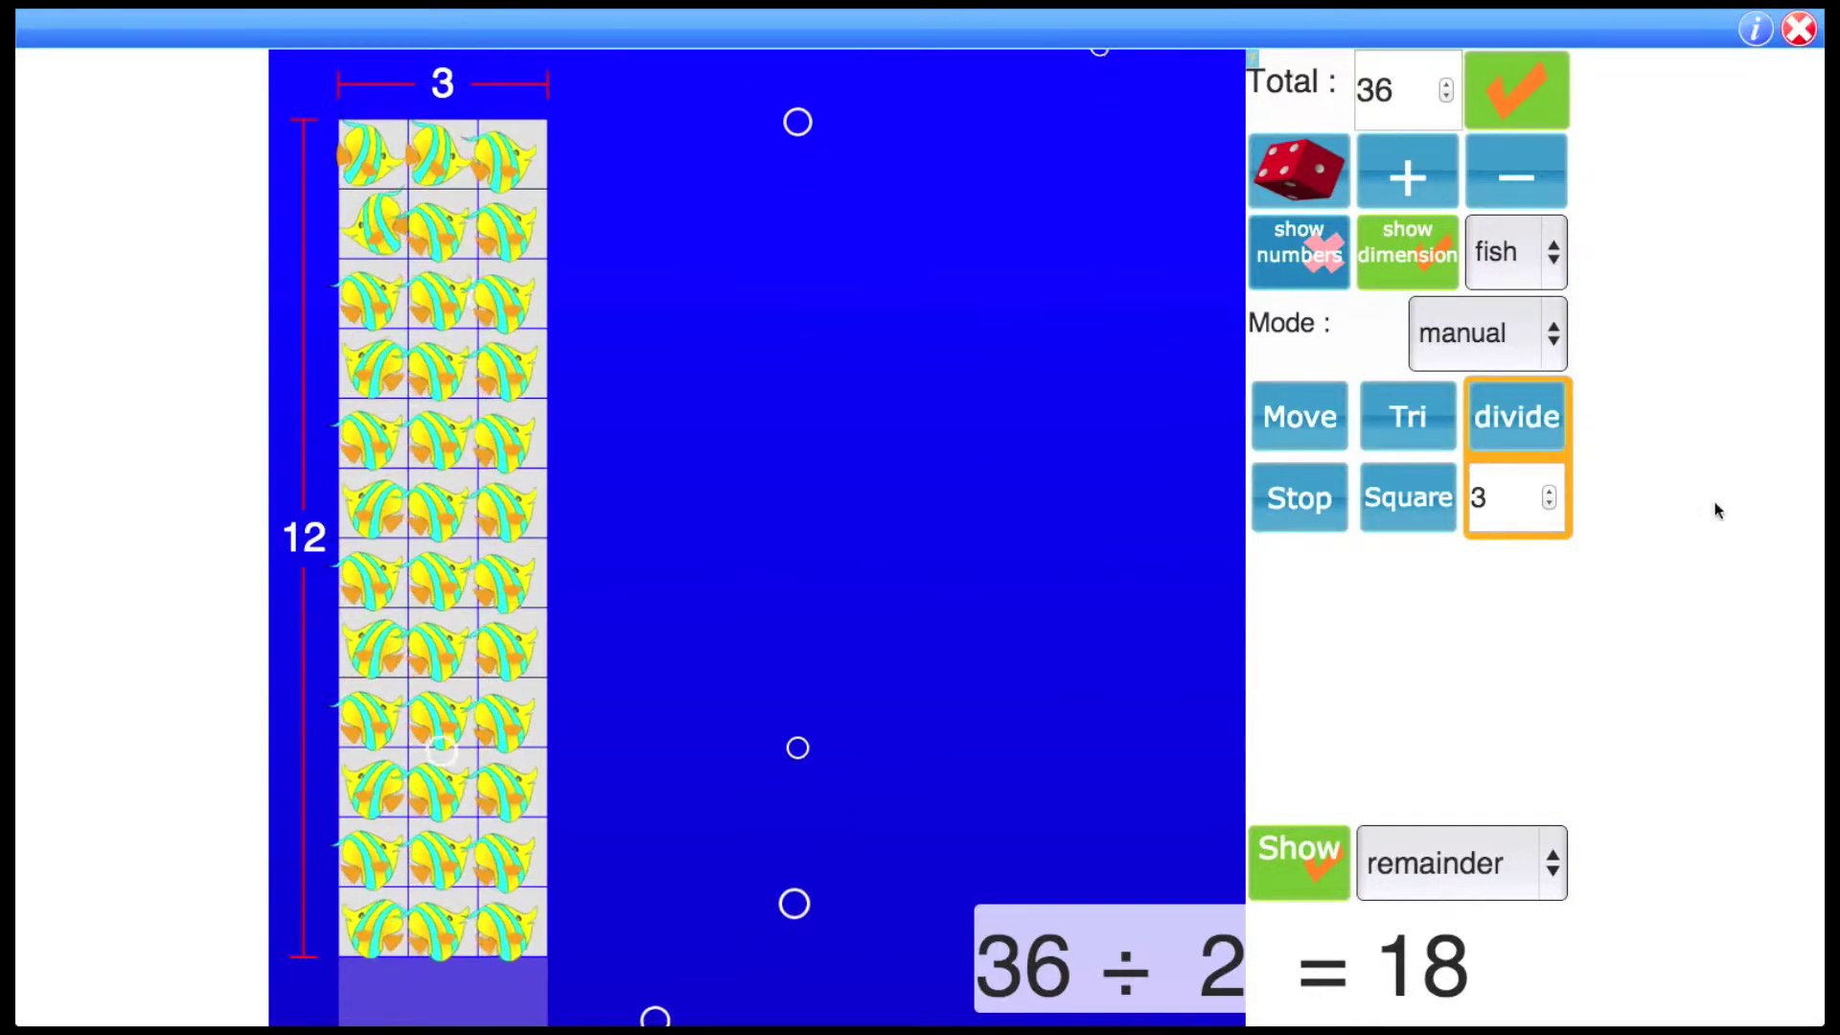
{"action": "left_click", "coordinate": [1551, 491]}
{"action": "left_click", "coordinate": [1549, 440]}
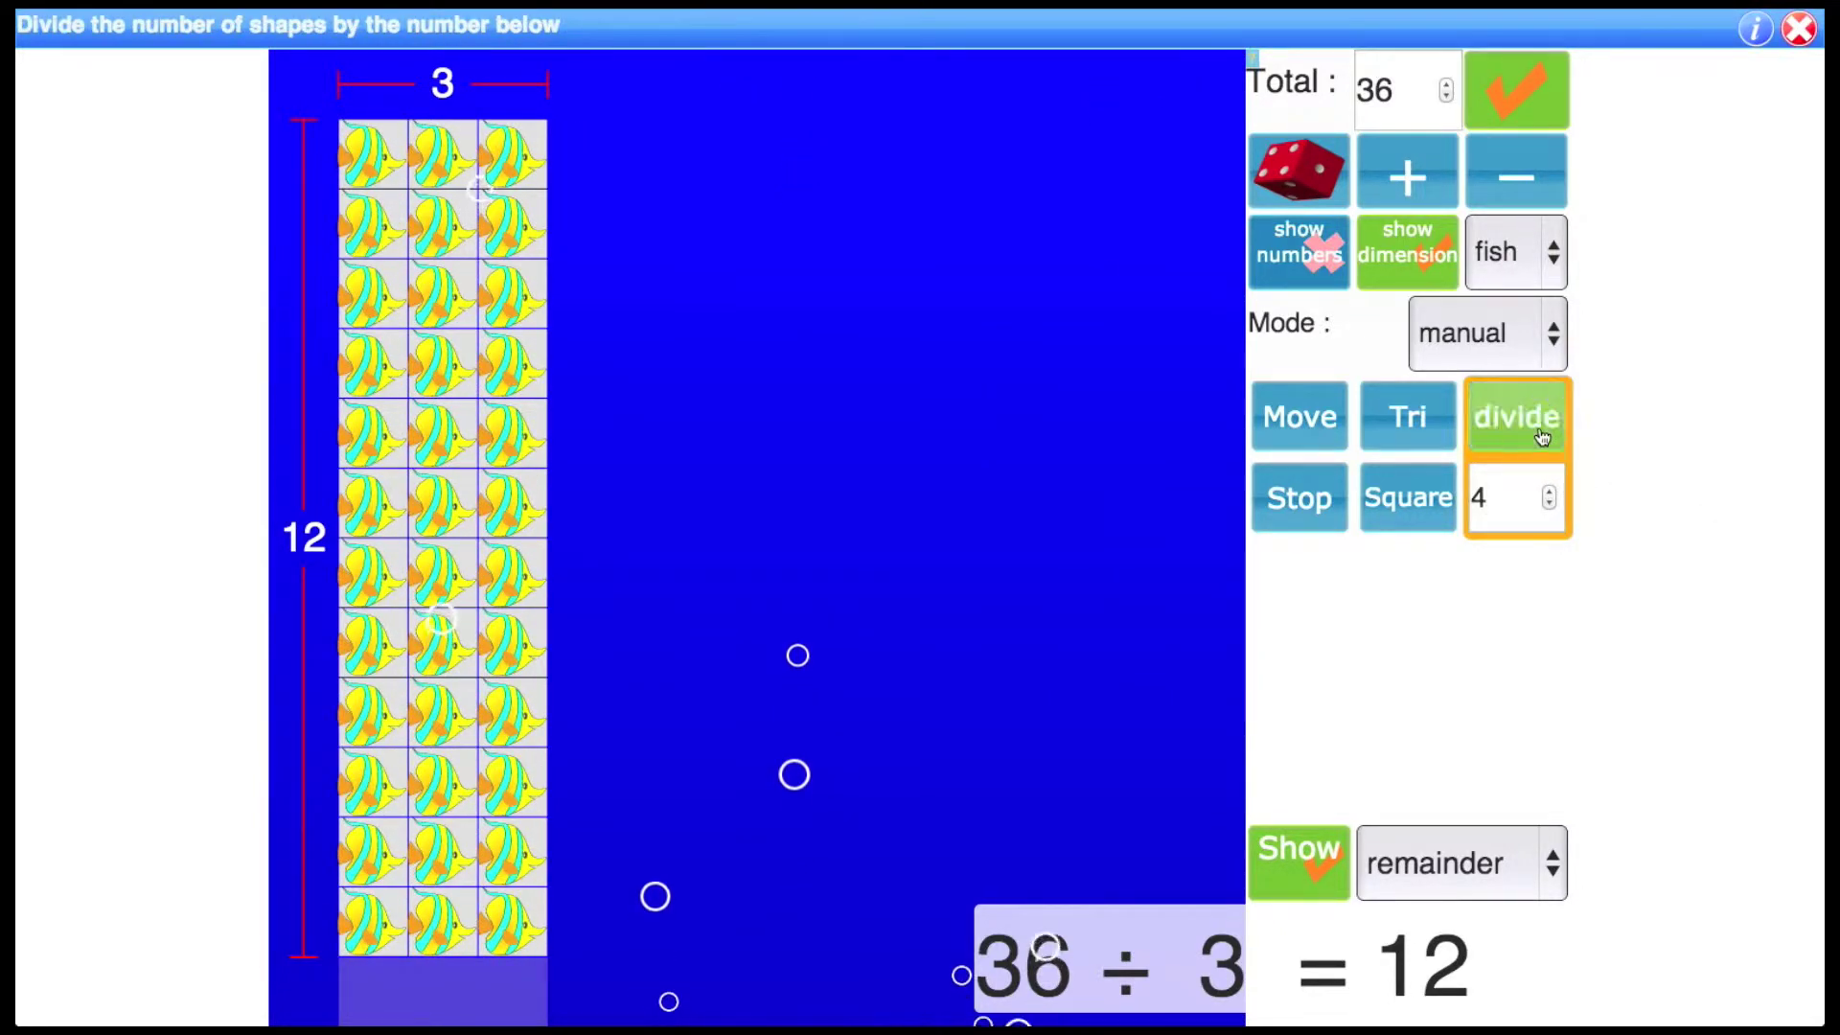
{"action": "left_click", "coordinate": [1549, 492]}
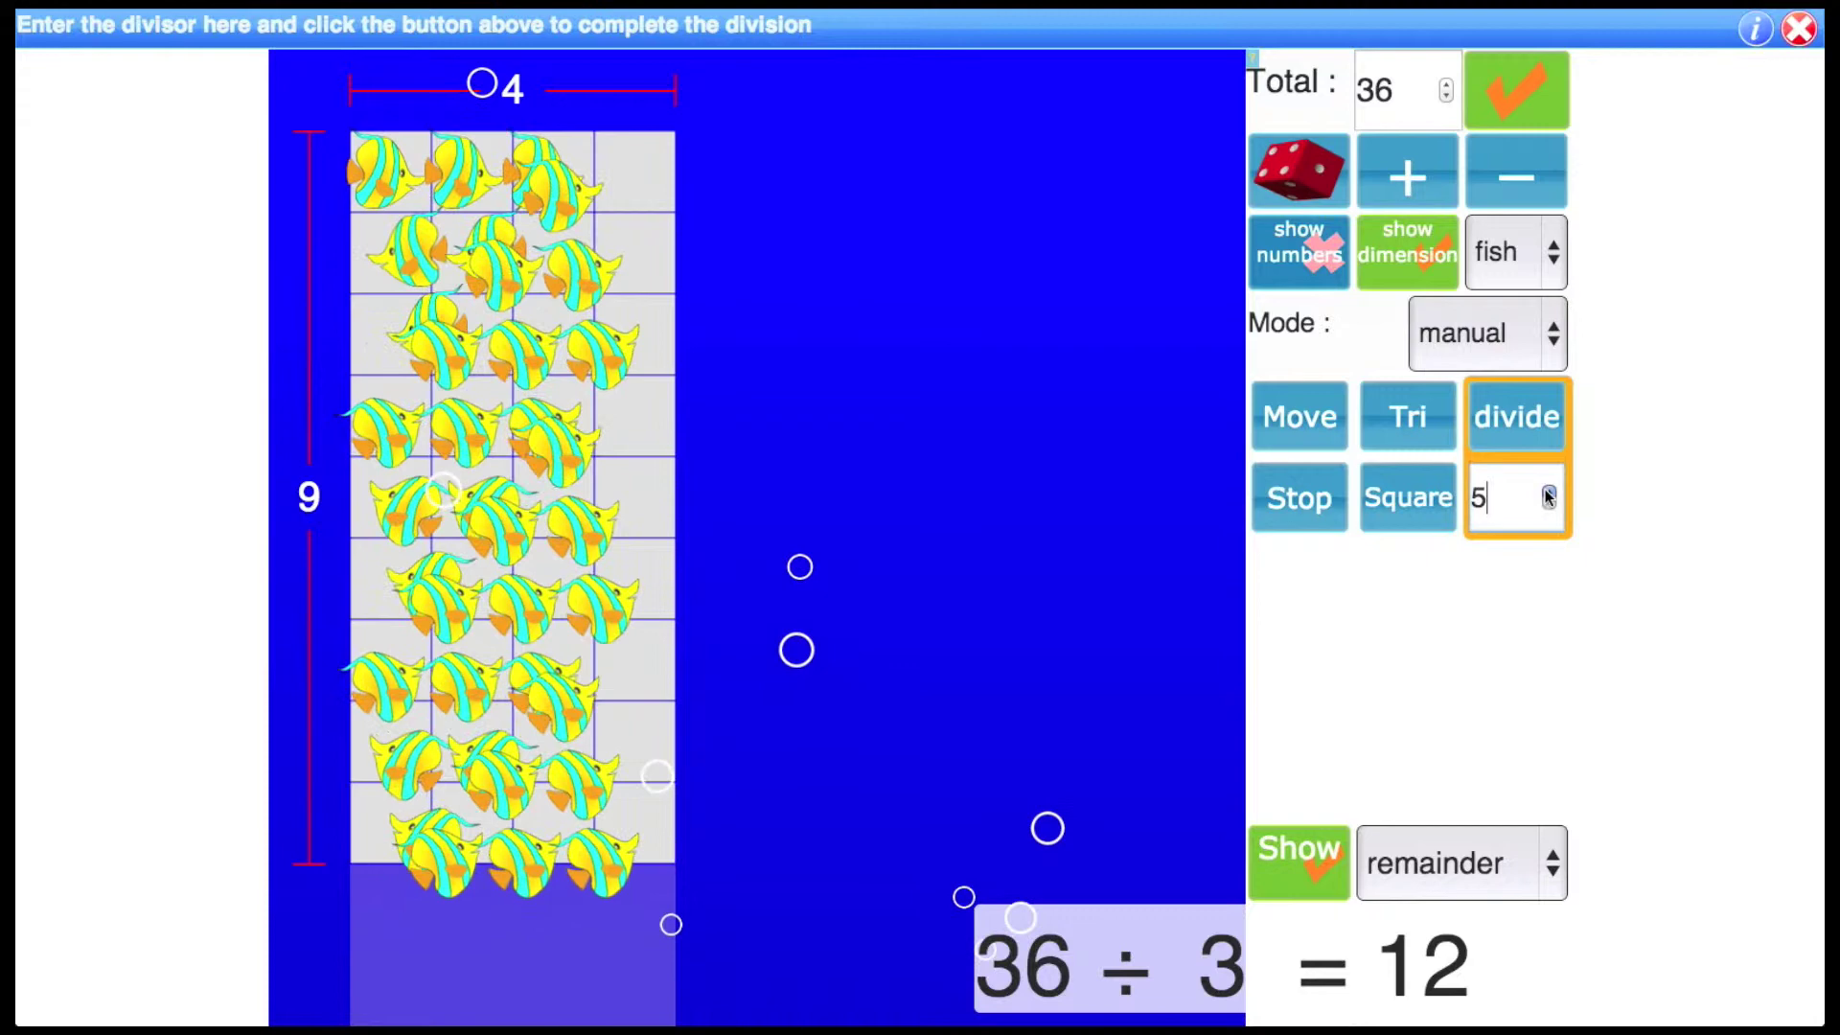
{"action": "left_click", "coordinate": [1538, 420]}
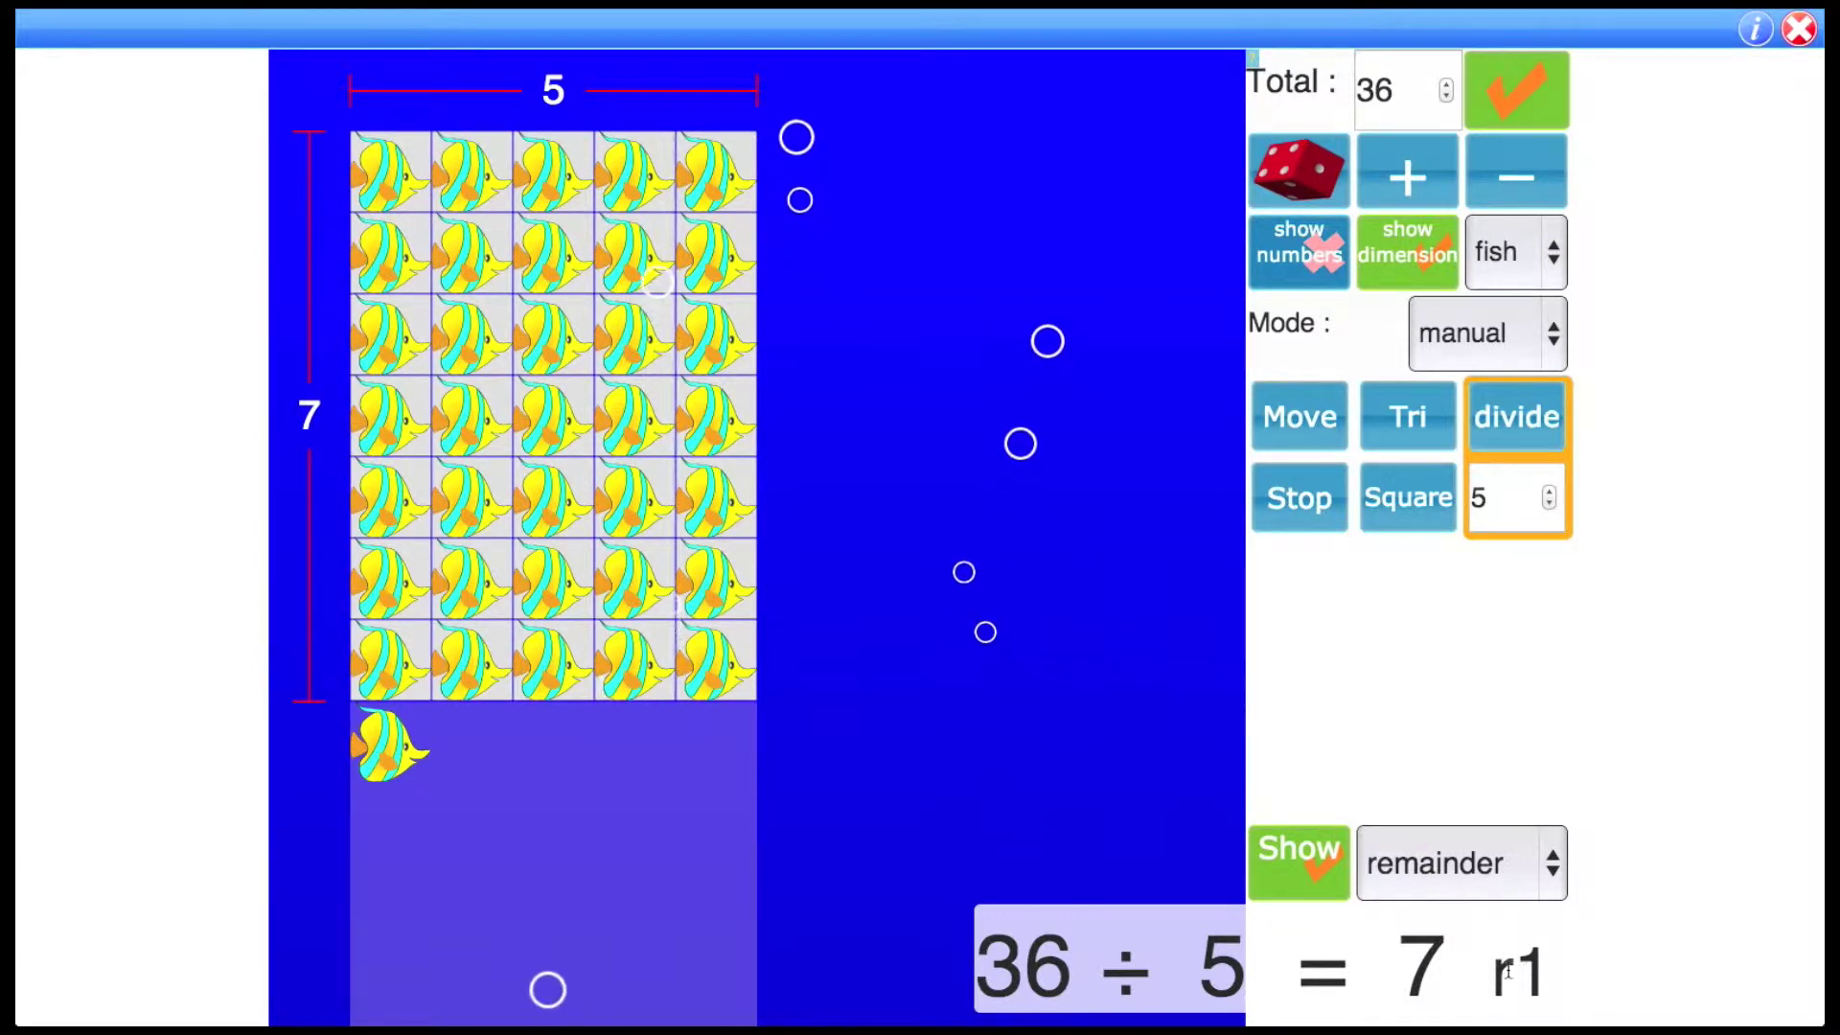
Step: Show the 36 ÷ 5 result as a fraction, then as a decimal
{"action": "left_click", "coordinate": [1544, 852]}
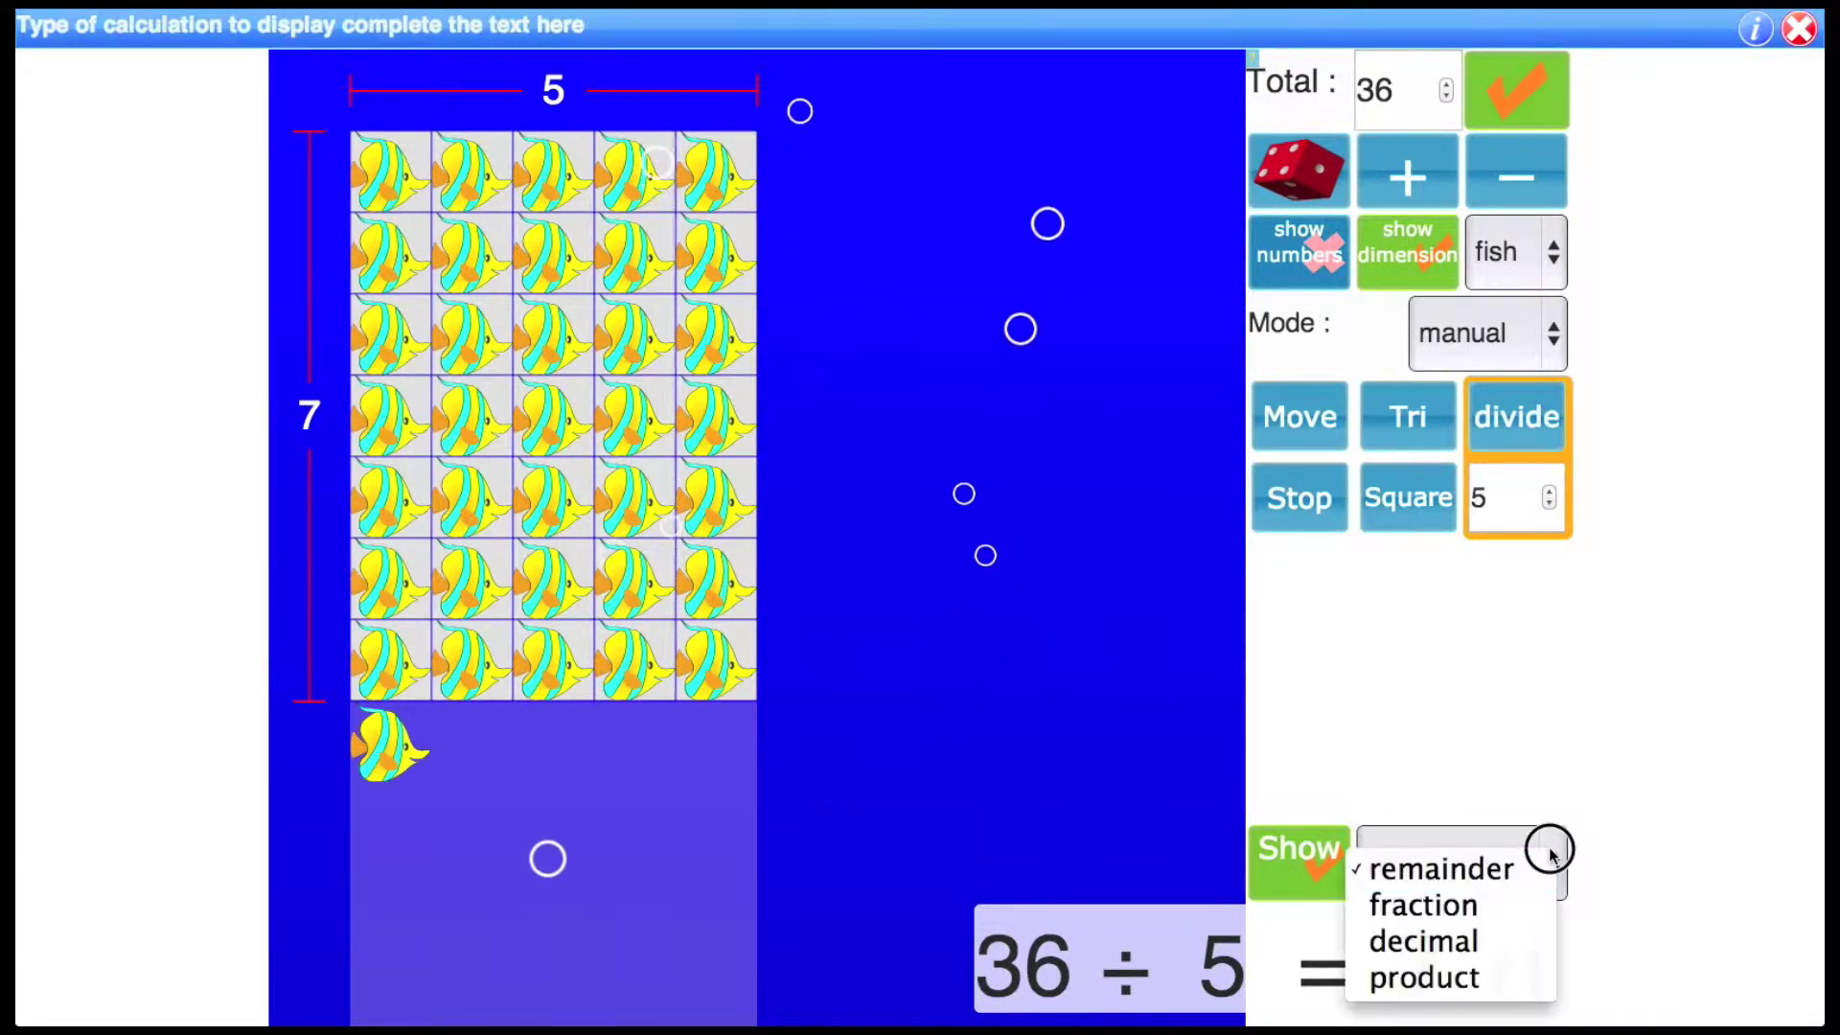
{"action": "left_click", "coordinate": [1425, 907]}
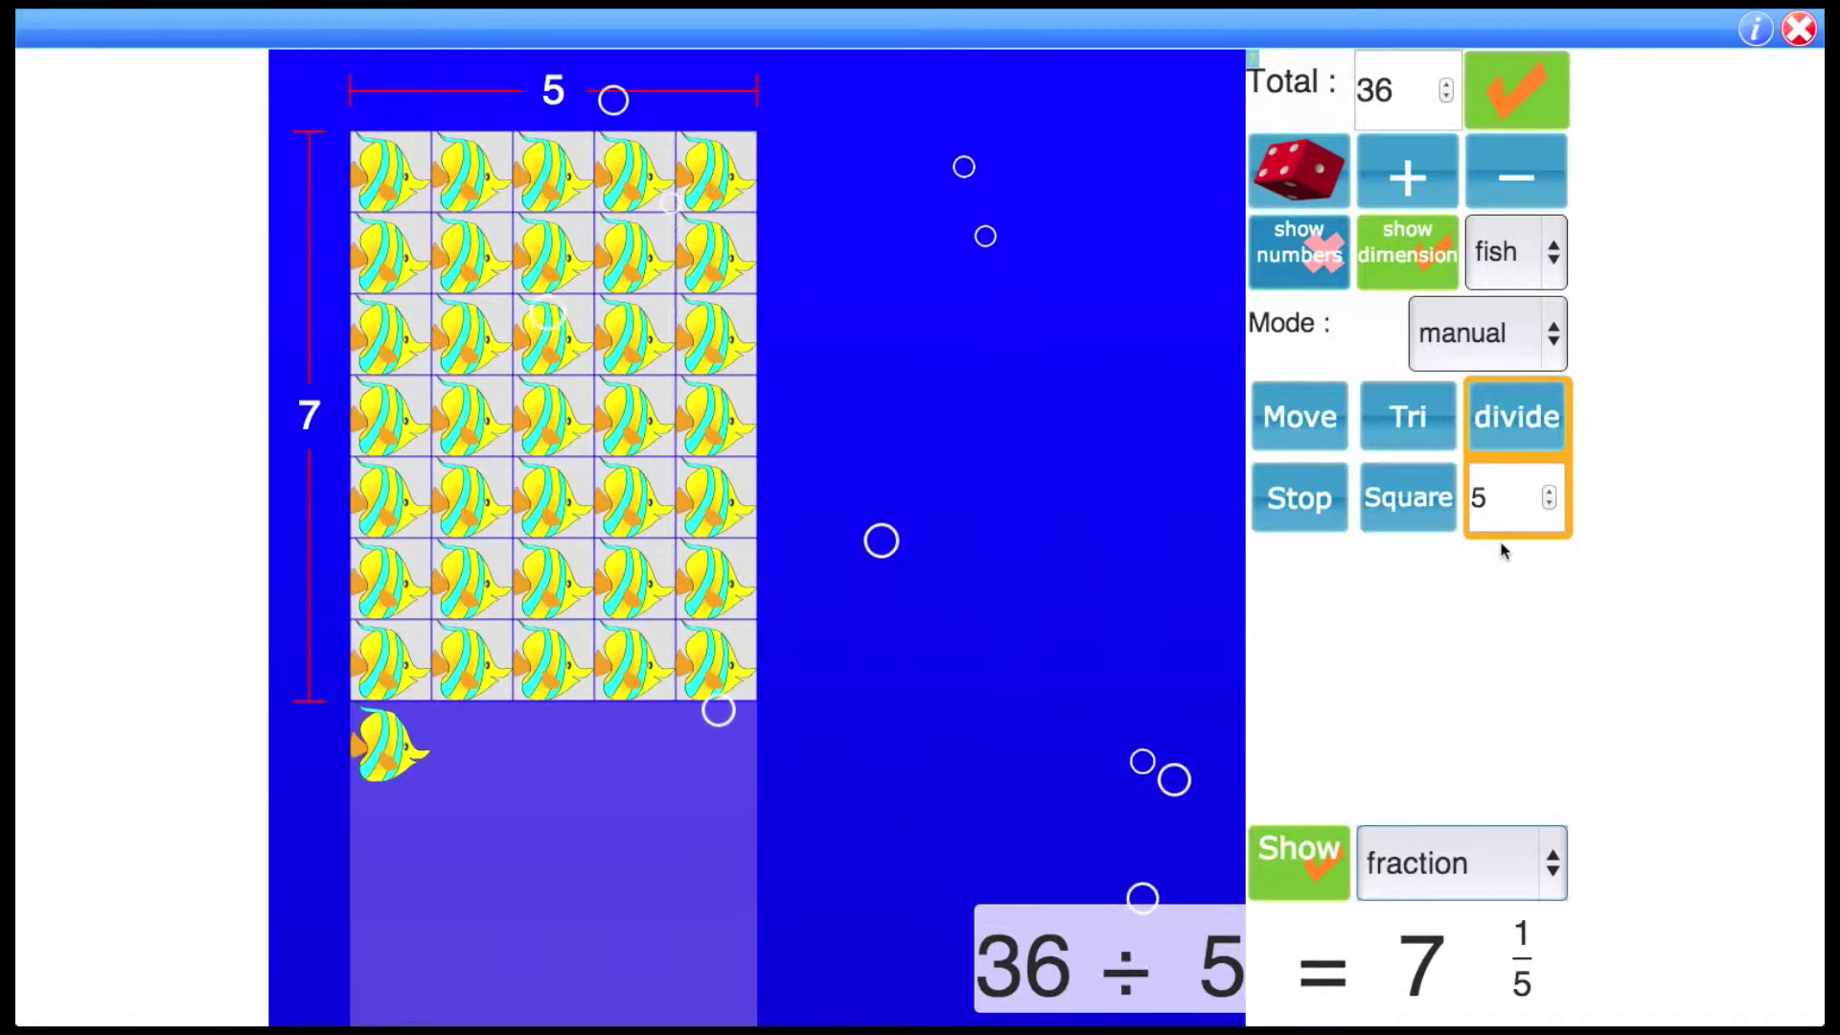
{"action": "left_click", "coordinate": [1533, 843]}
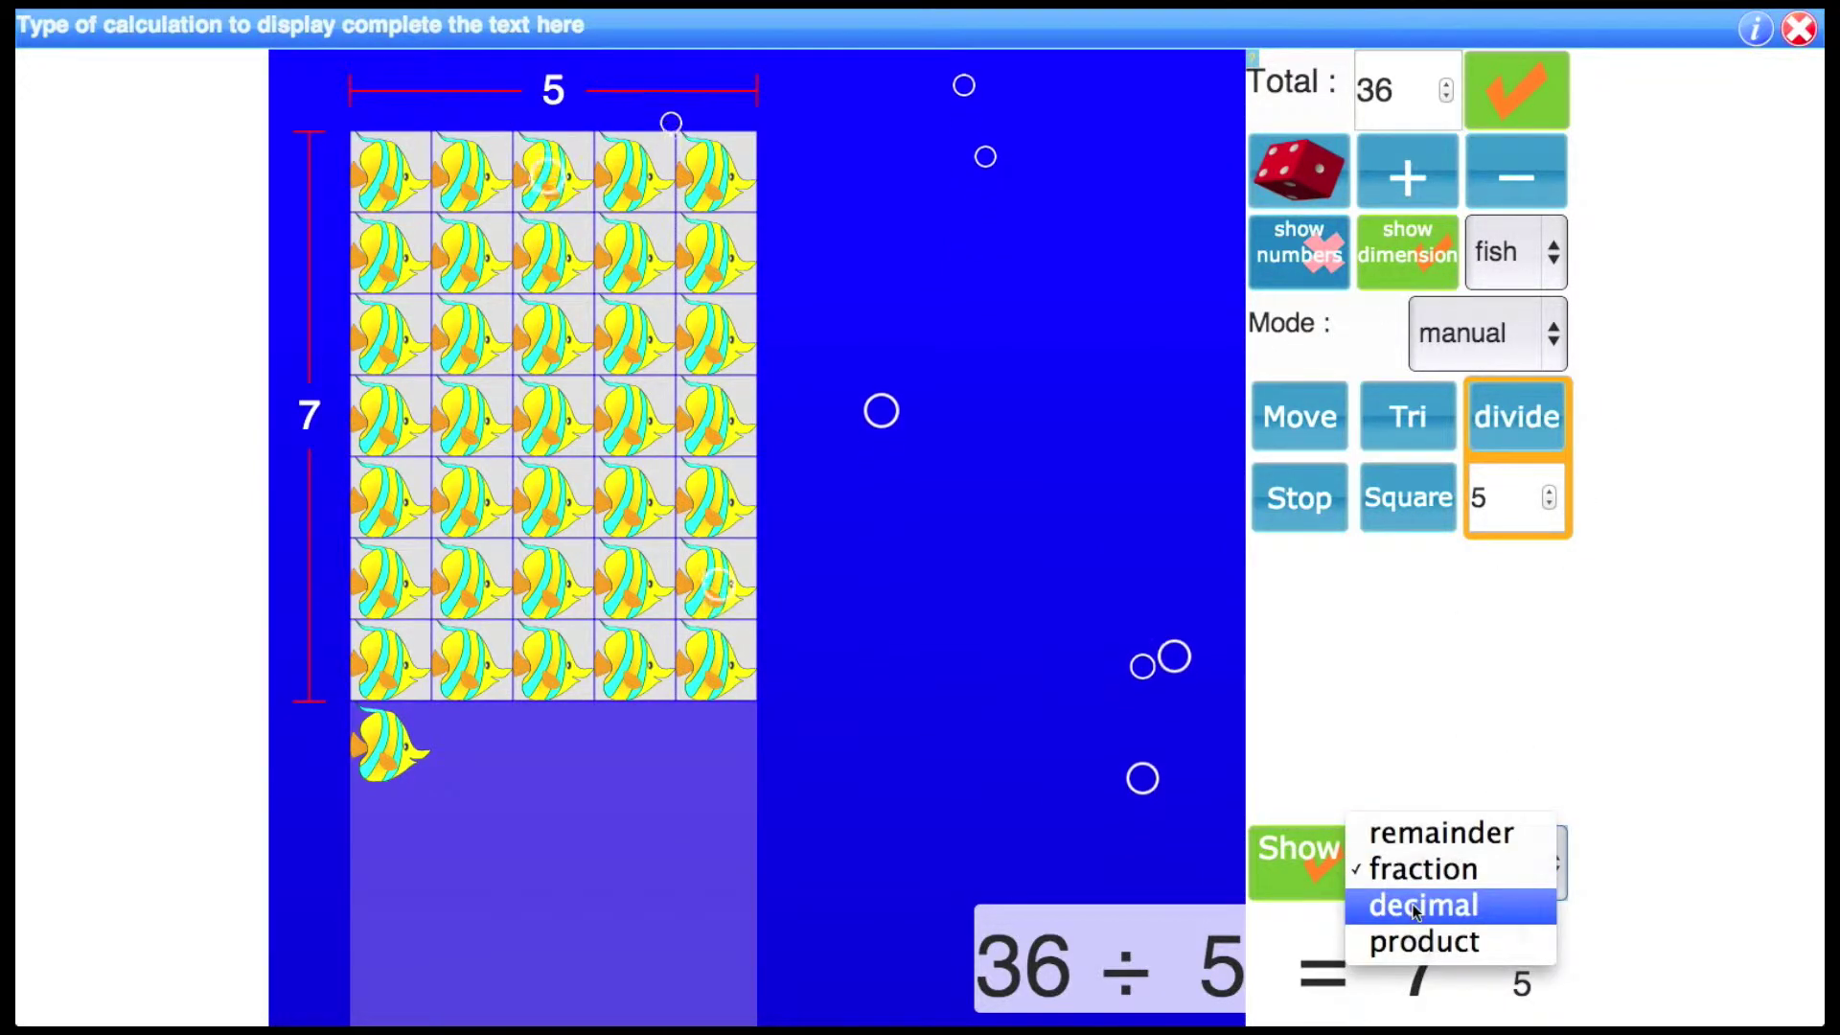
{"action": "left_click", "coordinate": [1476, 905]}
Step: Show the result as product plus remainder, return to fraction 7 1/5, and raise the divisor to 6
{"action": "left_click", "coordinate": [1478, 868]}
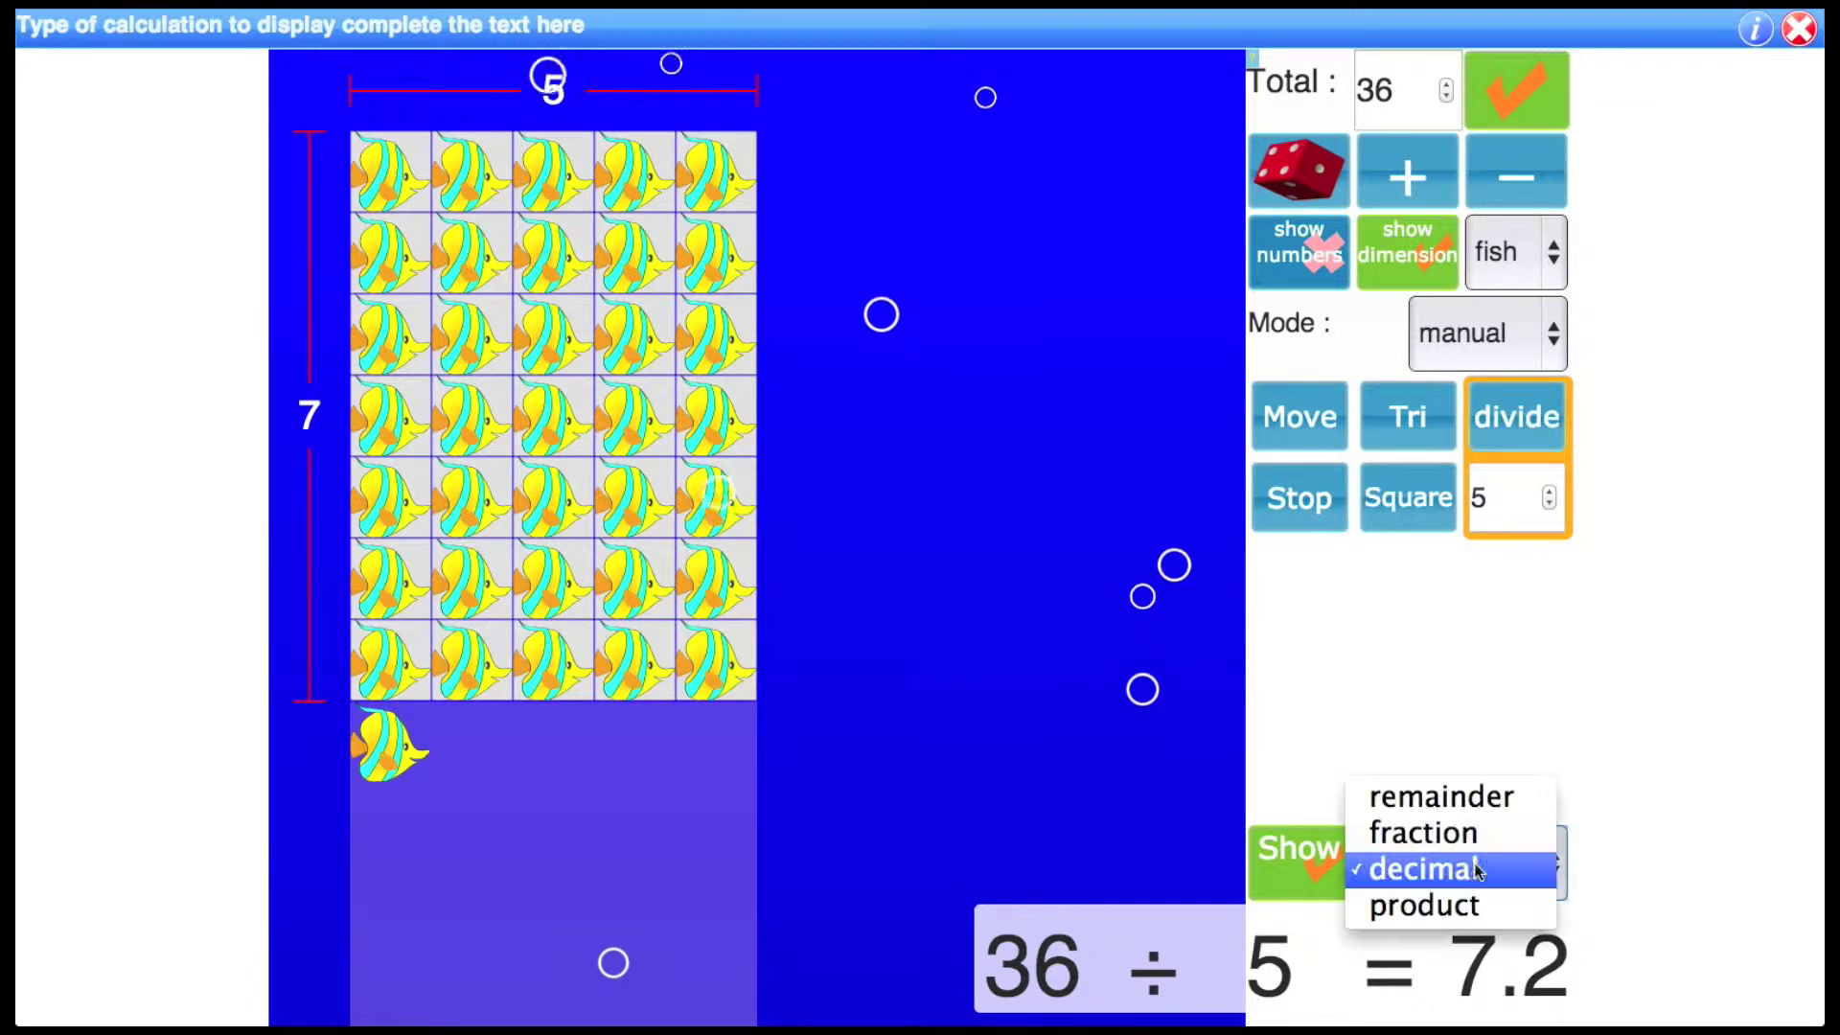
{"action": "left_click", "coordinate": [1433, 903]}
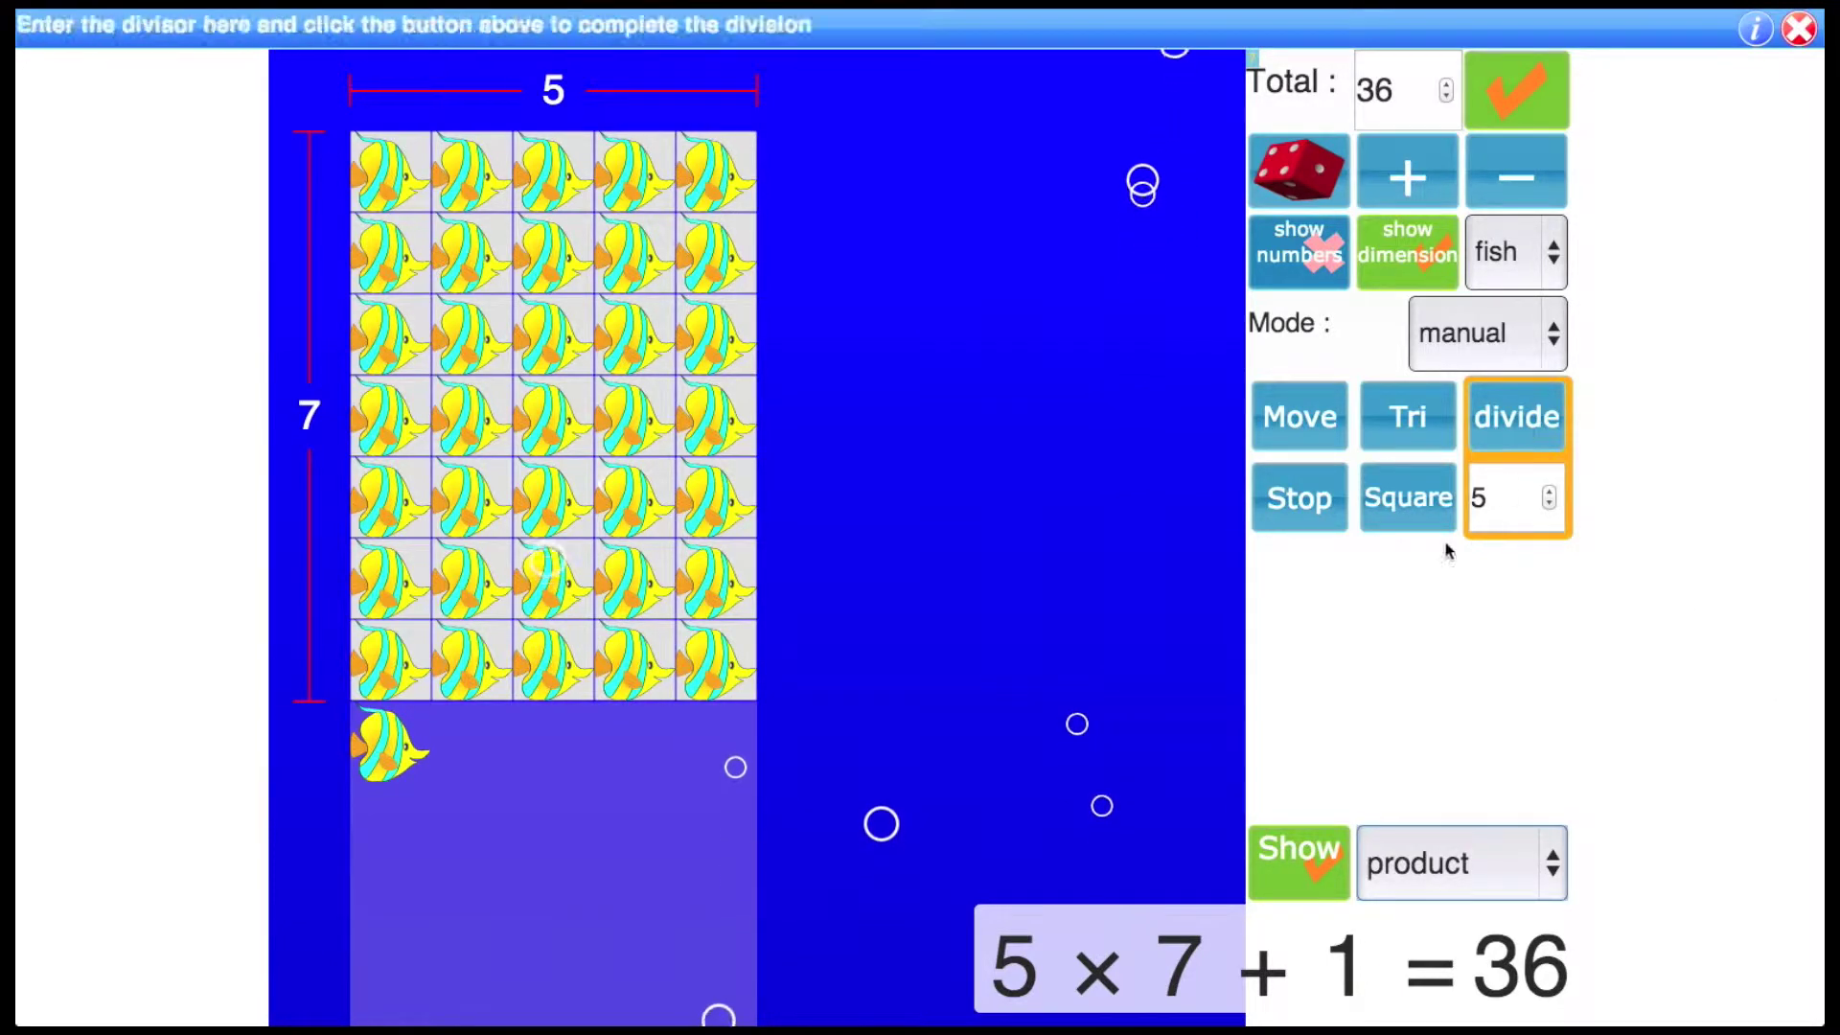
{"action": "left_click", "coordinate": [1450, 868]}
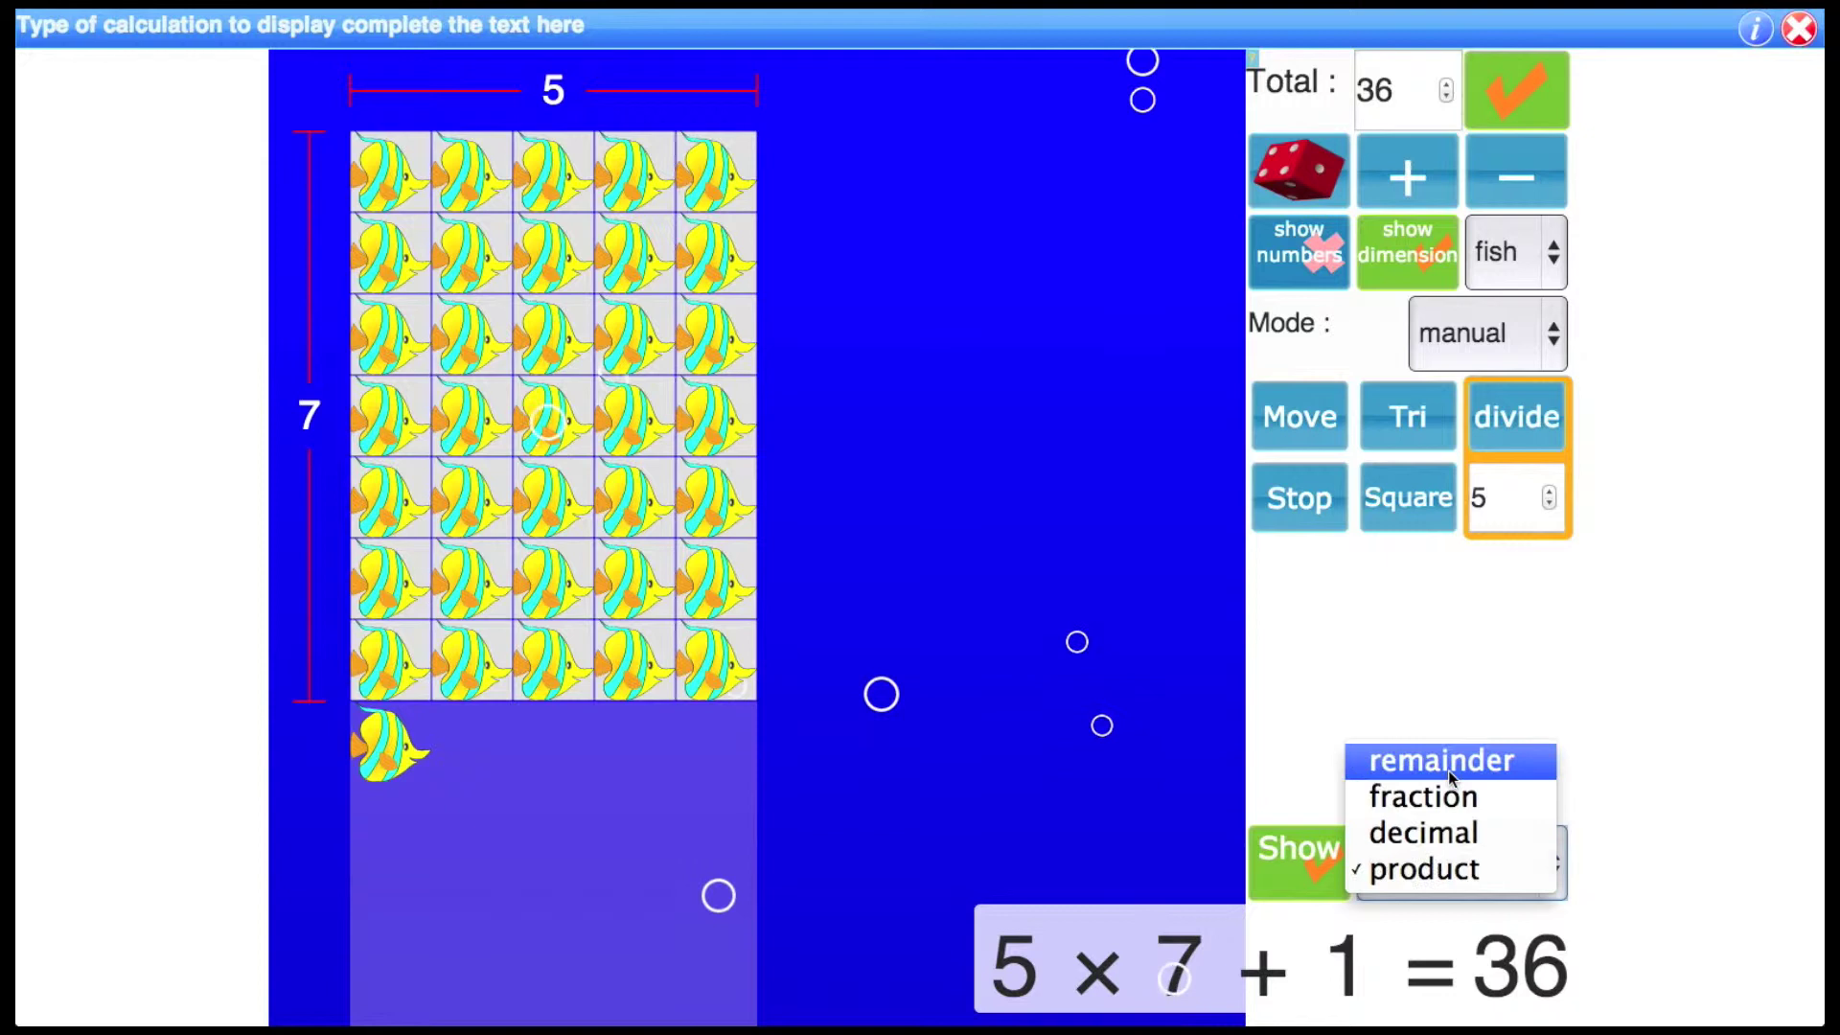
{"action": "left_click", "coordinate": [1420, 797]}
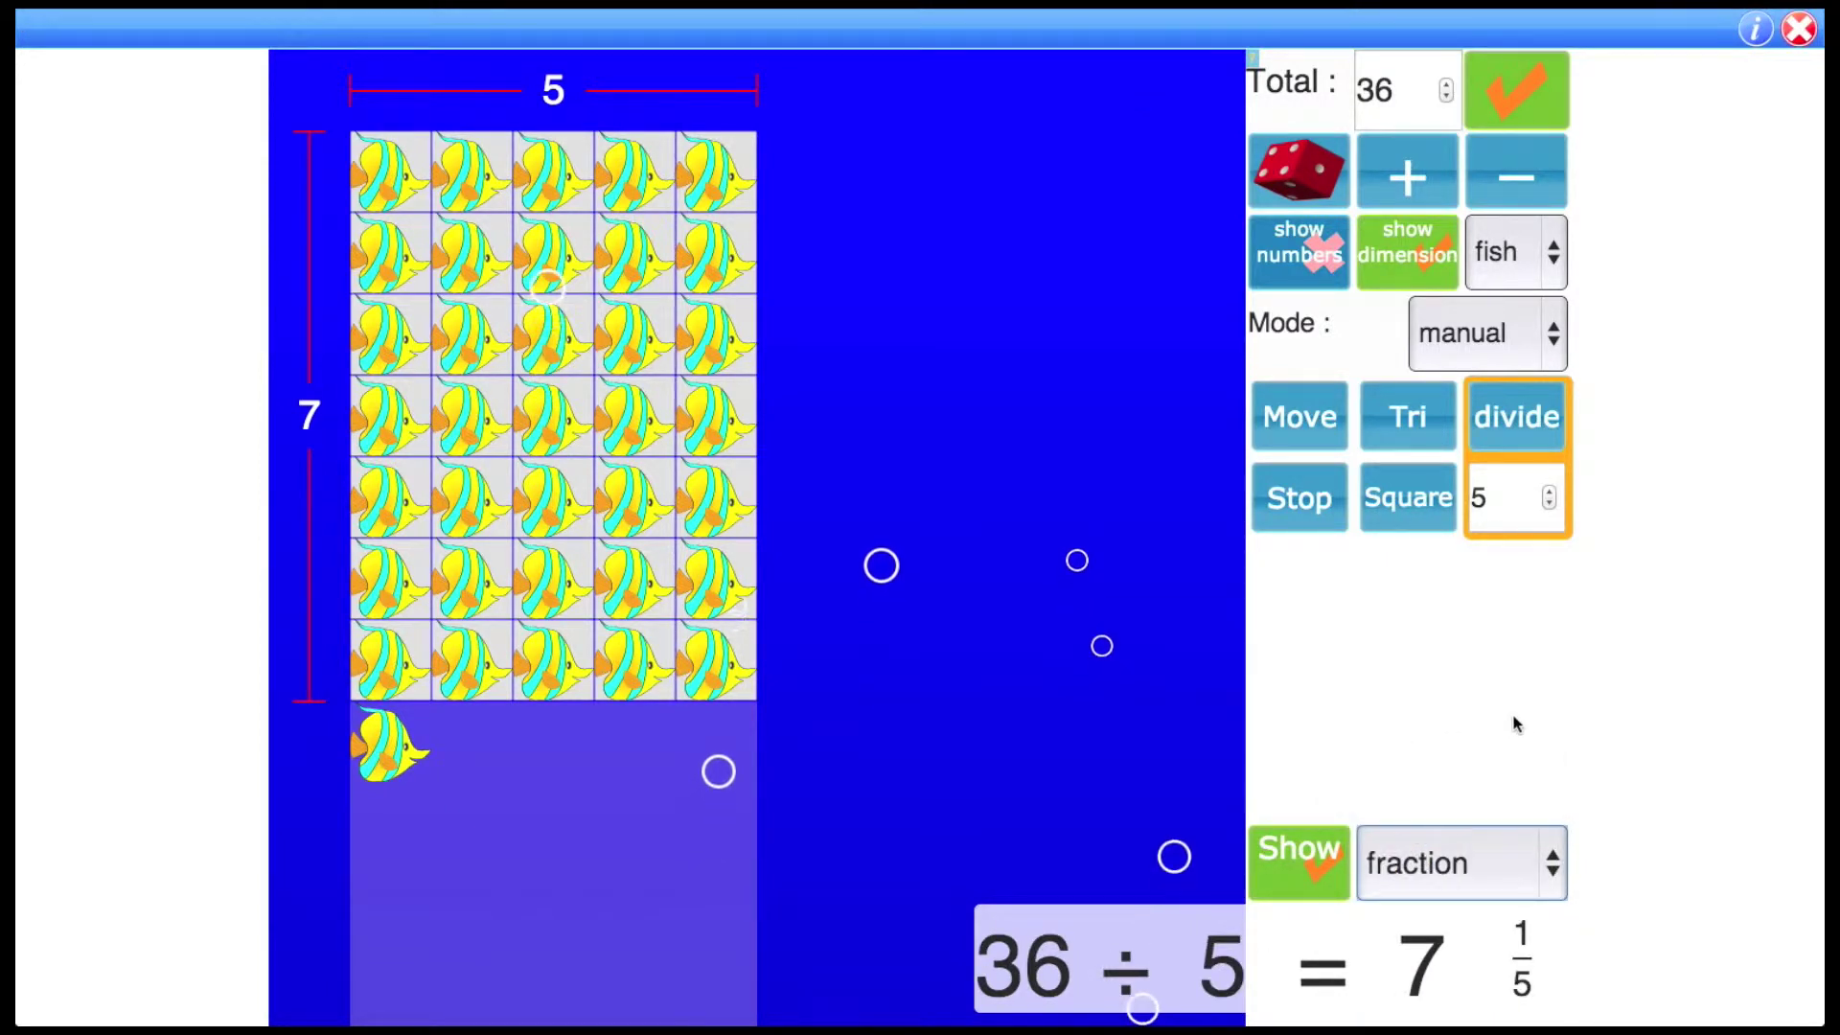
{"action": "left_click", "coordinate": [1548, 497]}
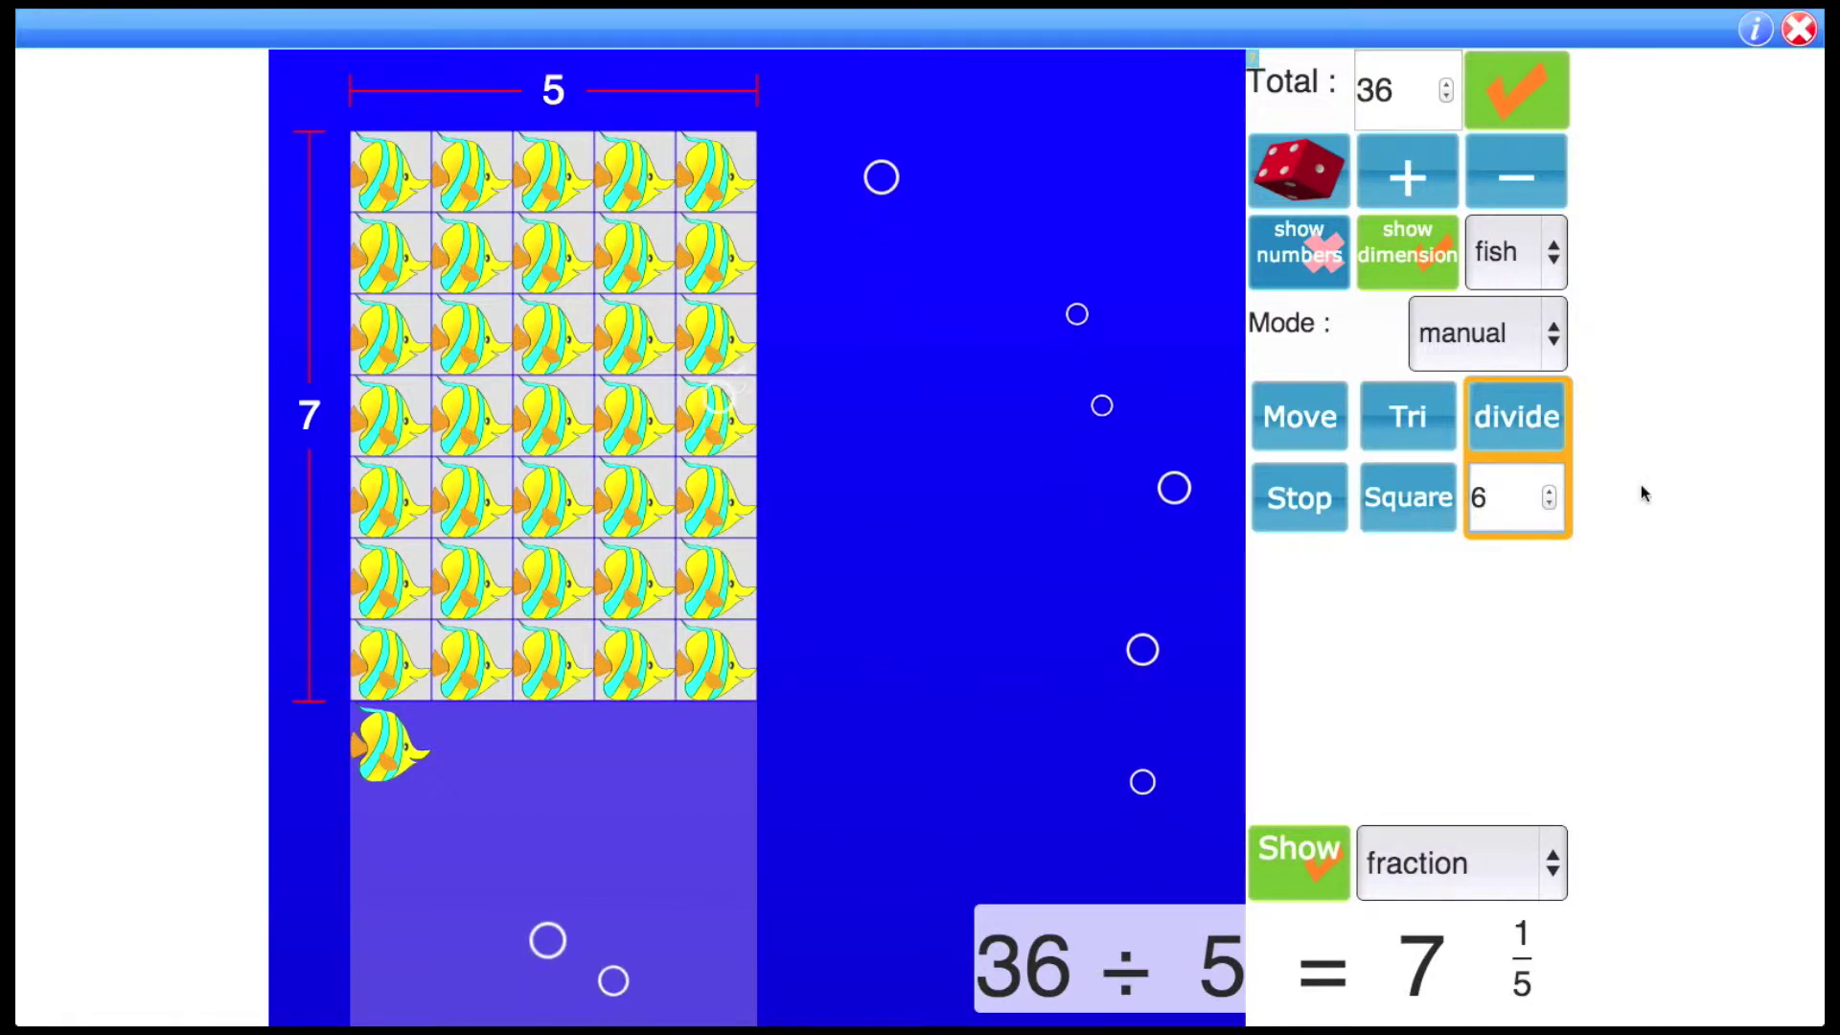
Step: Arrange the 36 fish as a triangle, then as a 6 × 6 square
{"action": "left_click", "coordinate": [1431, 425]}
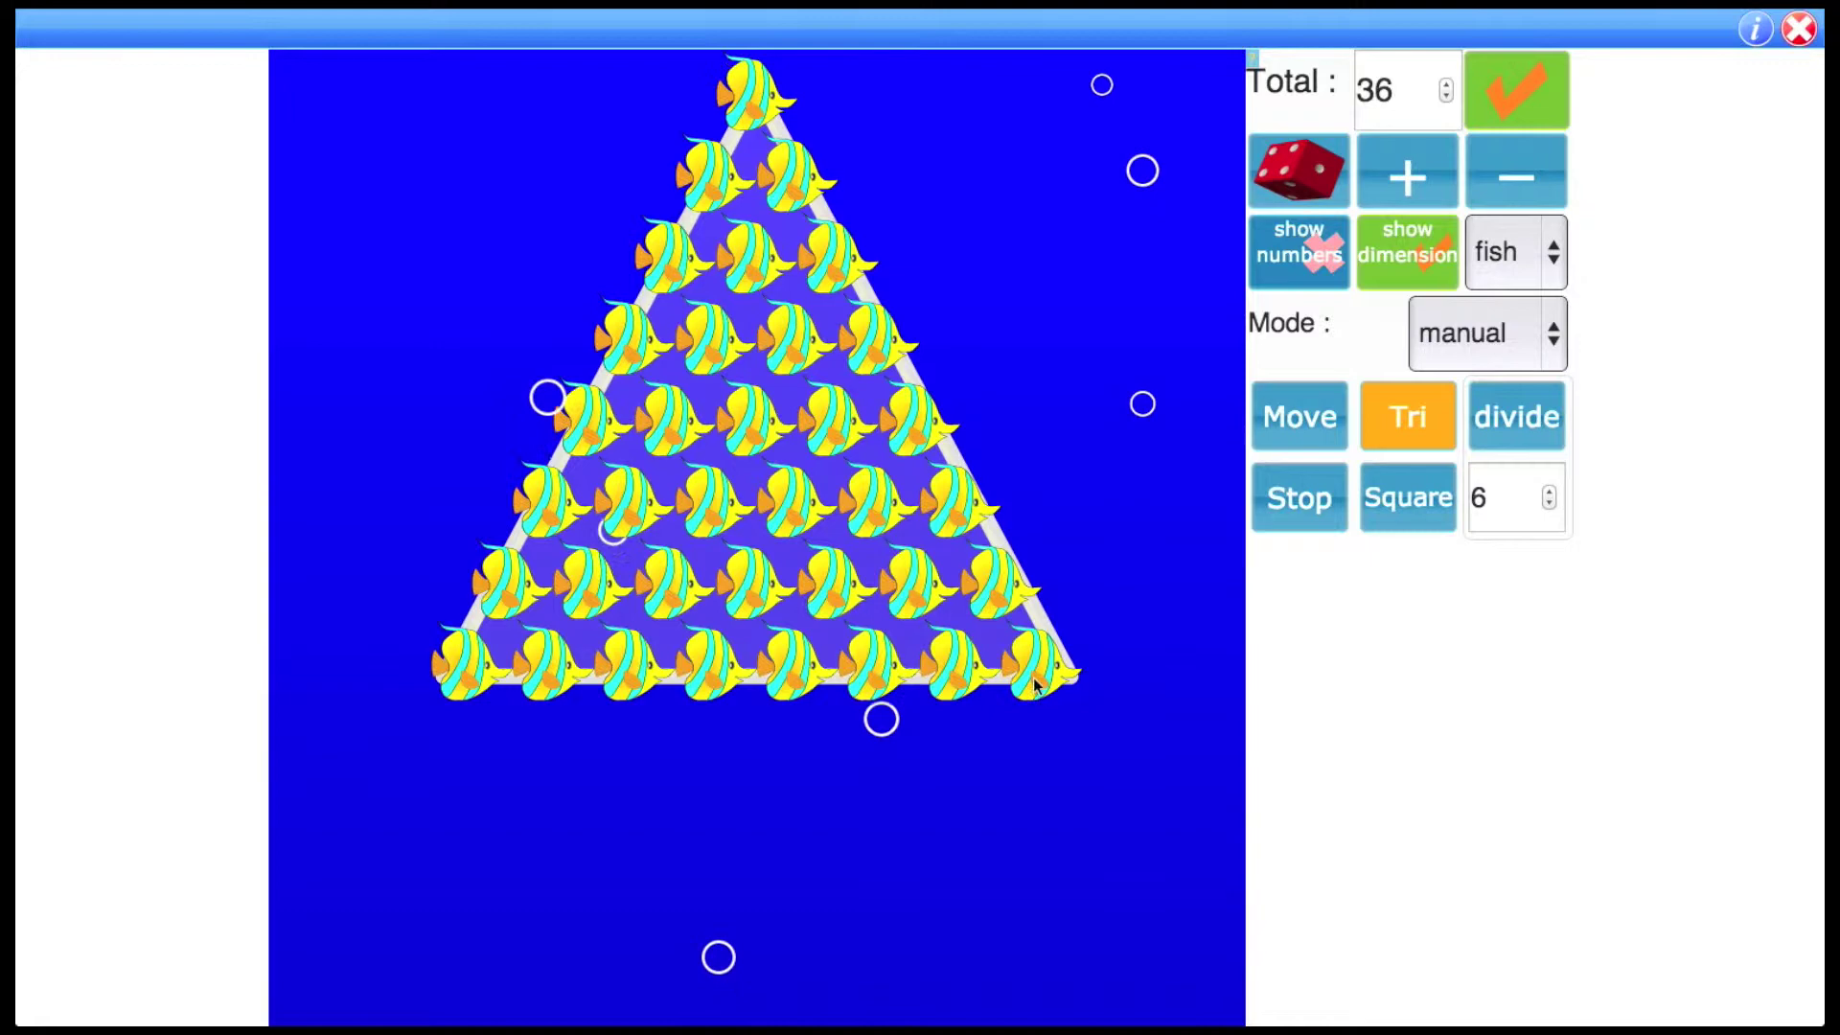
{"action": "left_click", "coordinate": [1420, 511]}
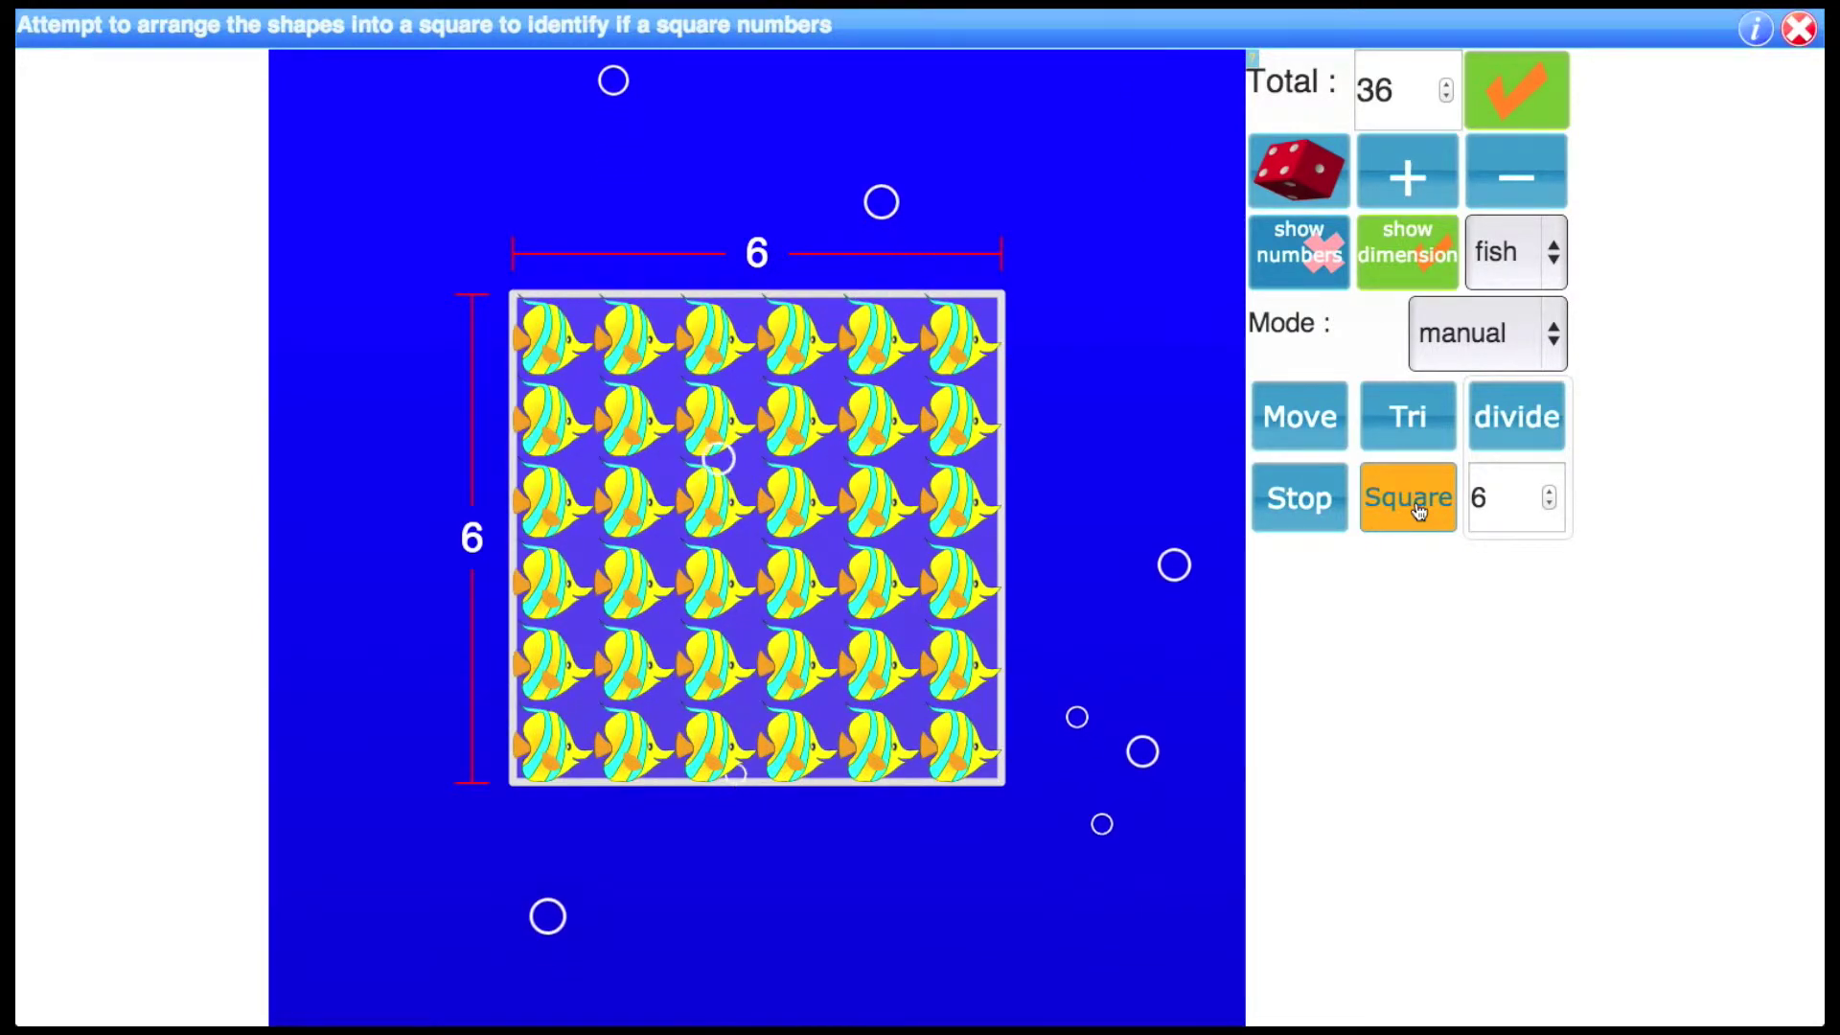
Step: Set the fish swimming, stop and scatter them, then set them swimming again
{"action": "left_click", "coordinate": [1304, 426]}
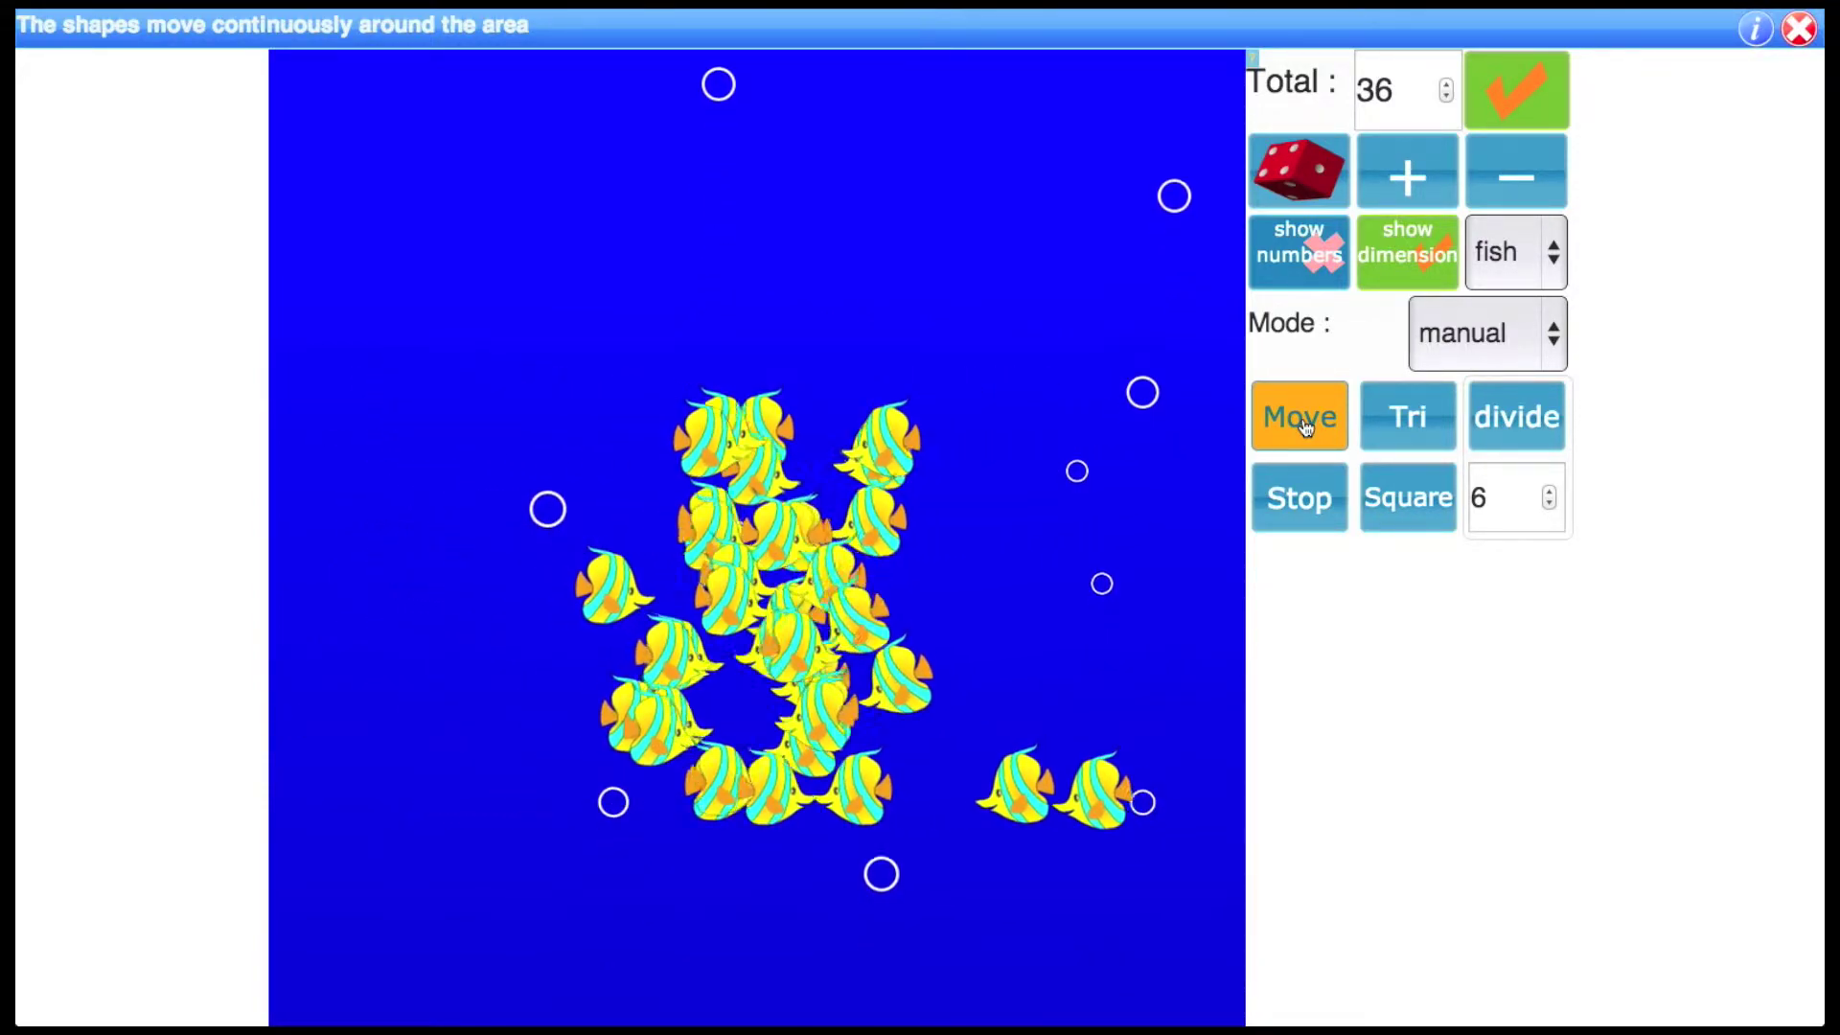
{"action": "left_click", "coordinate": [1299, 498]}
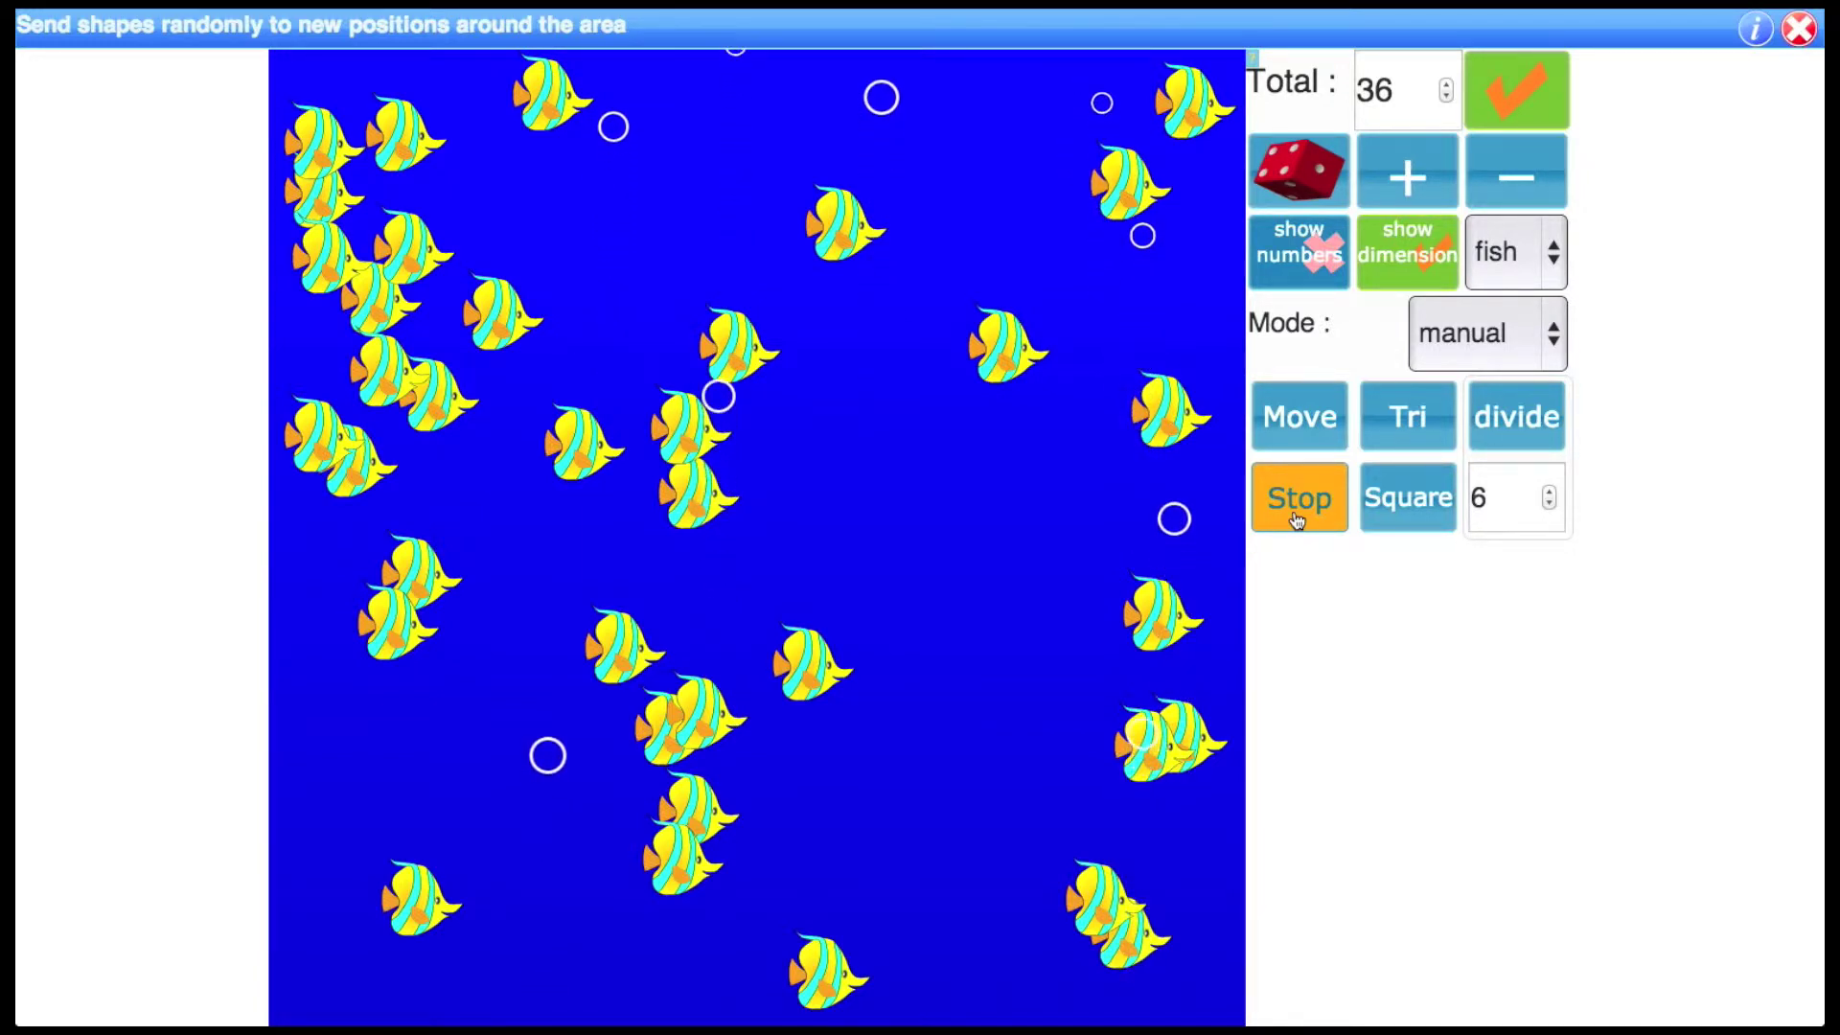
{"action": "left_click", "coordinate": [1300, 417]}
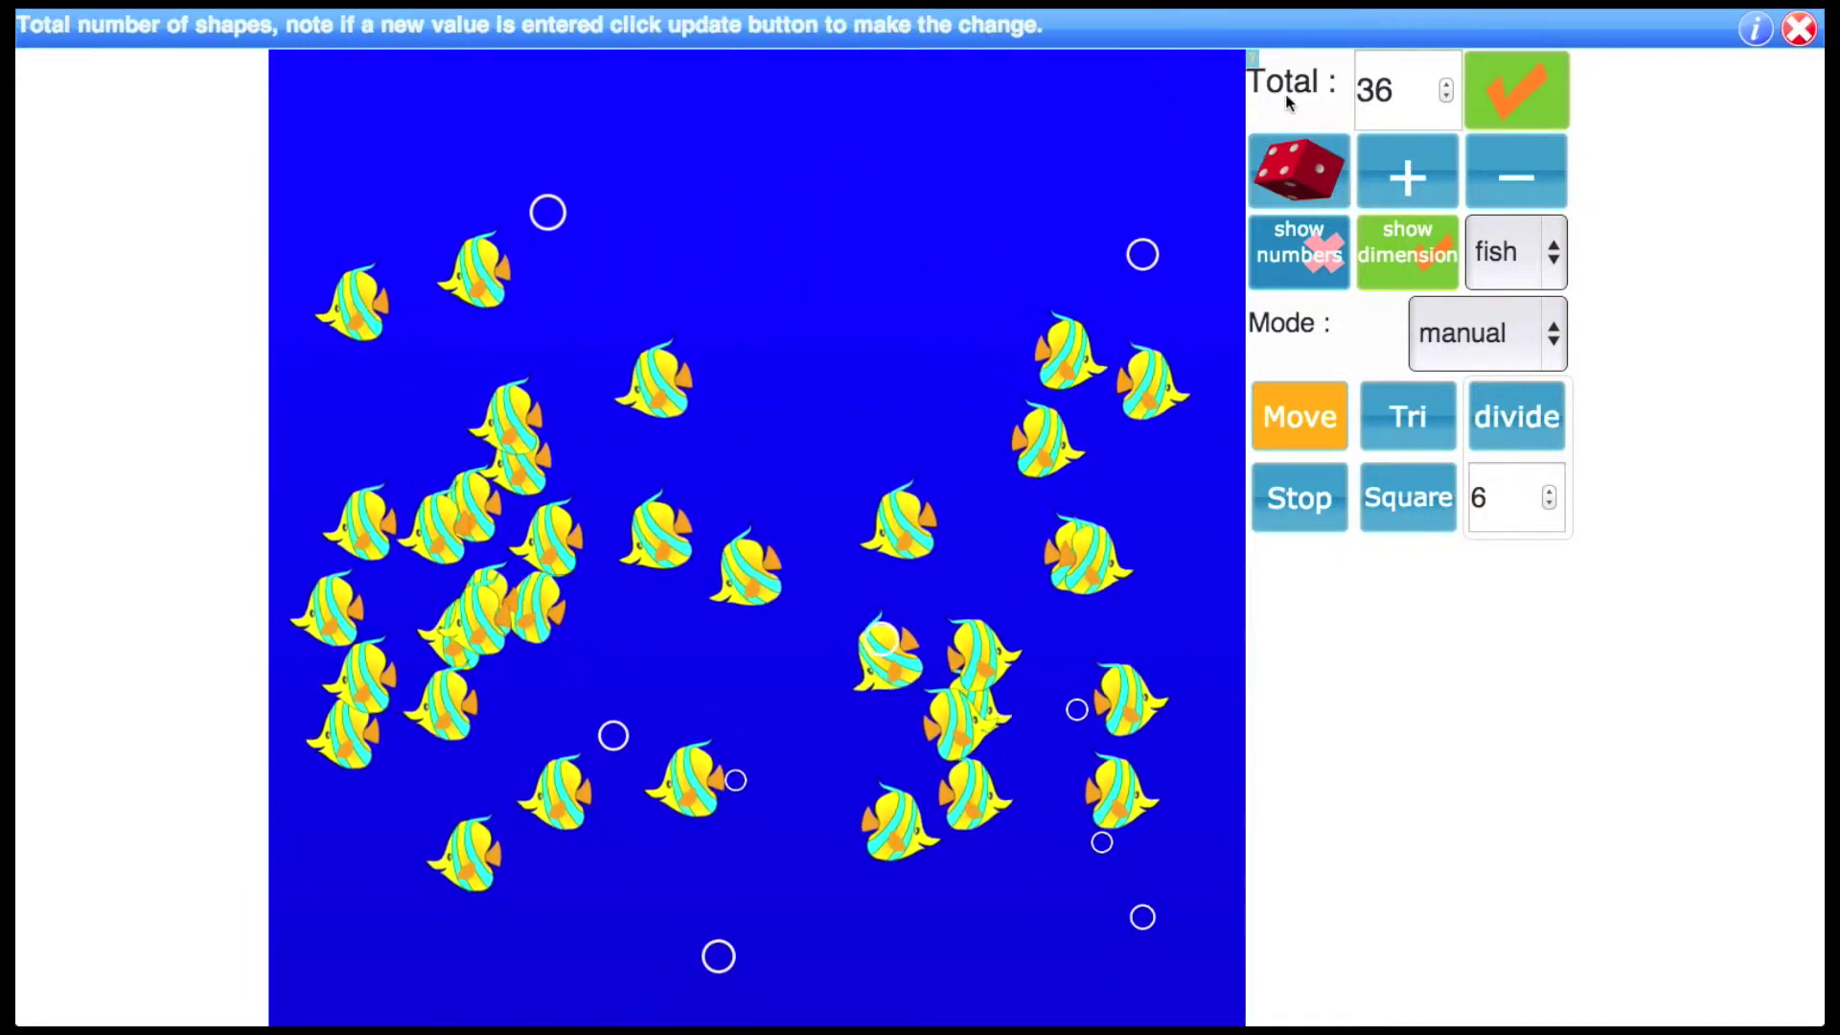
Step: Stop the swimming fish and use the dice to fill the tank with a random, larger total
{"action": "left_click", "coordinate": [1285, 94]}
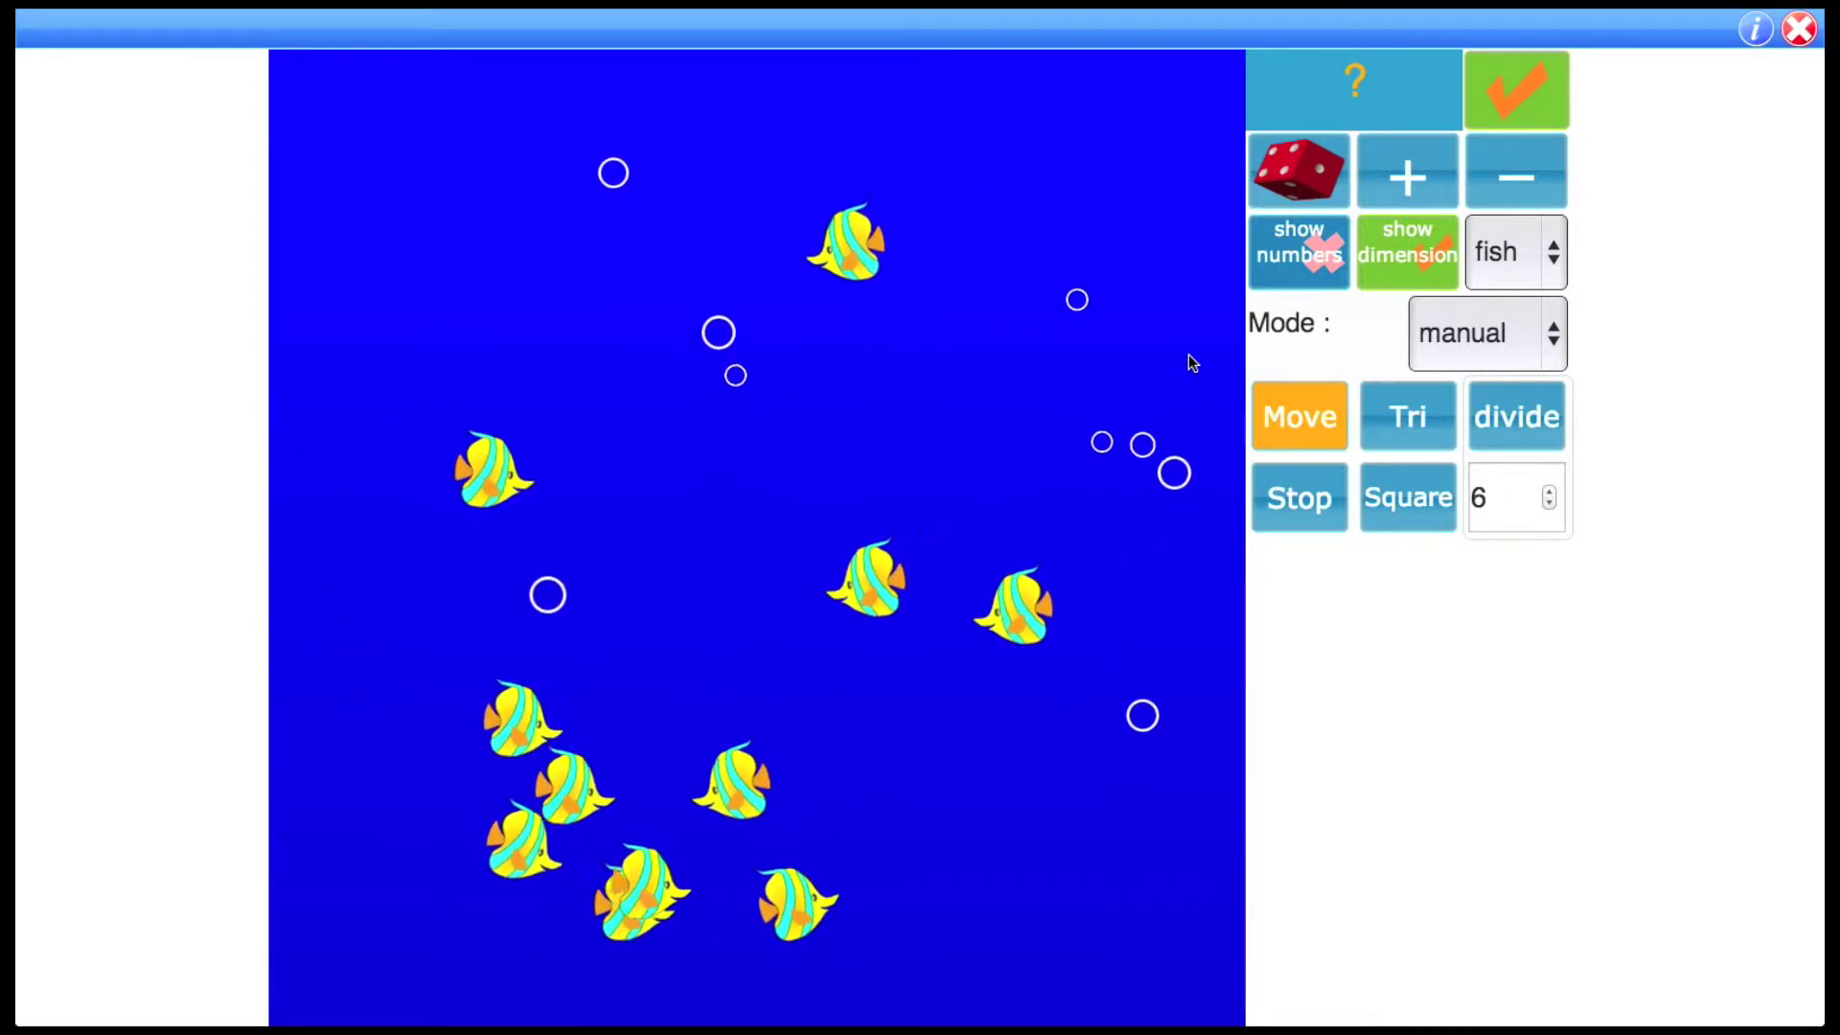
{"action": "left_click", "coordinate": [1311, 493]}
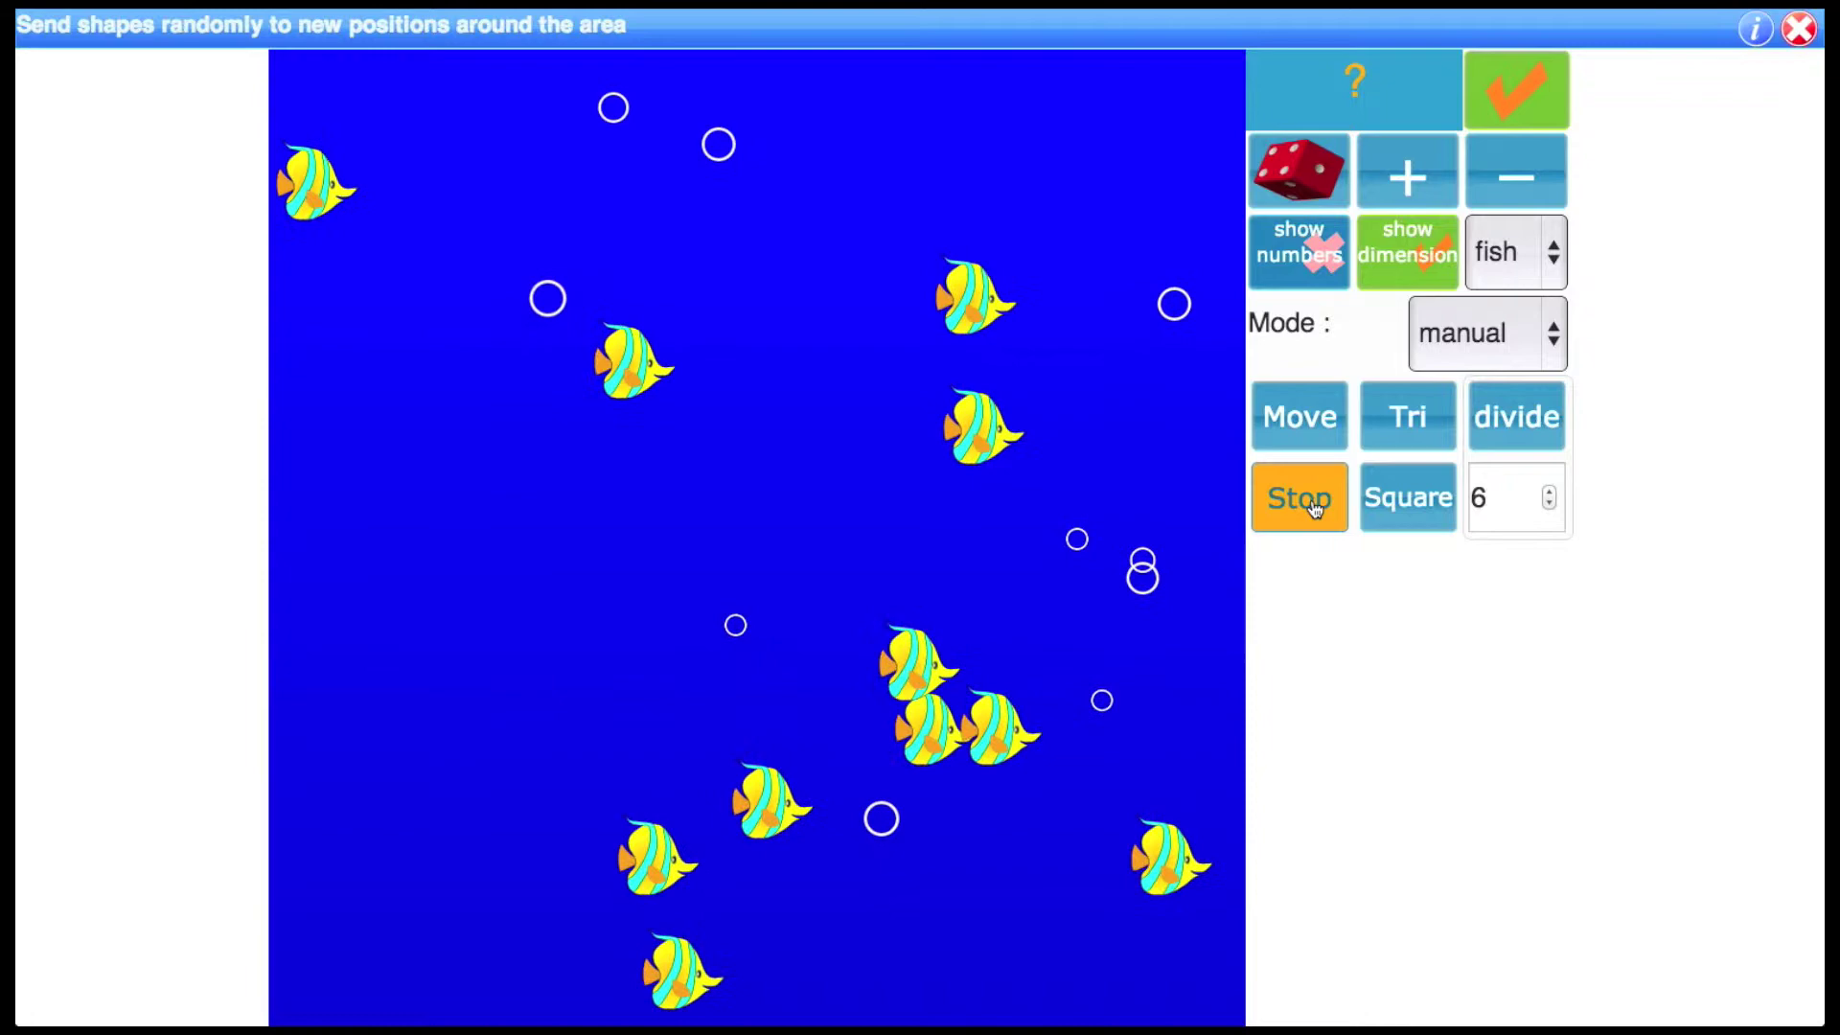
{"action": "left_click", "coordinate": [1302, 187]}
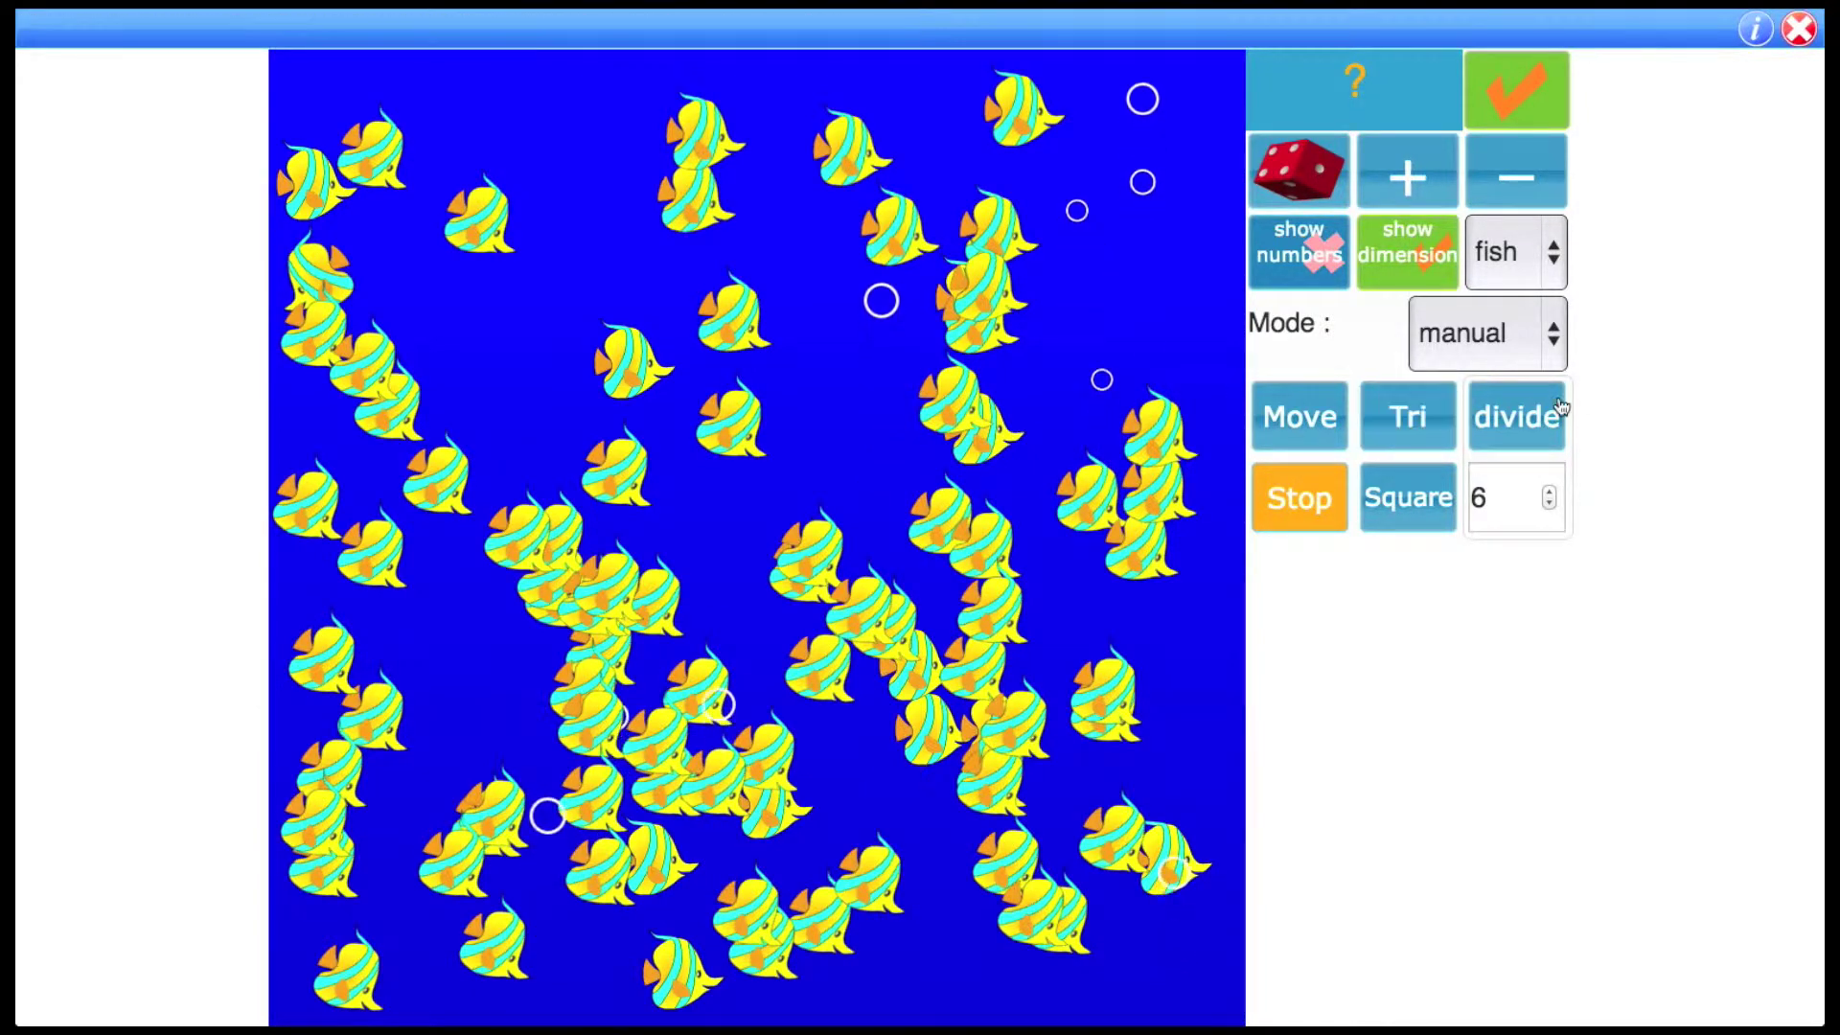
Step: Number the 85 fish, divide them into rows of 6, and toggle the 6 by 14 dimension lines
{"action": "left_click", "coordinate": [1322, 246]}
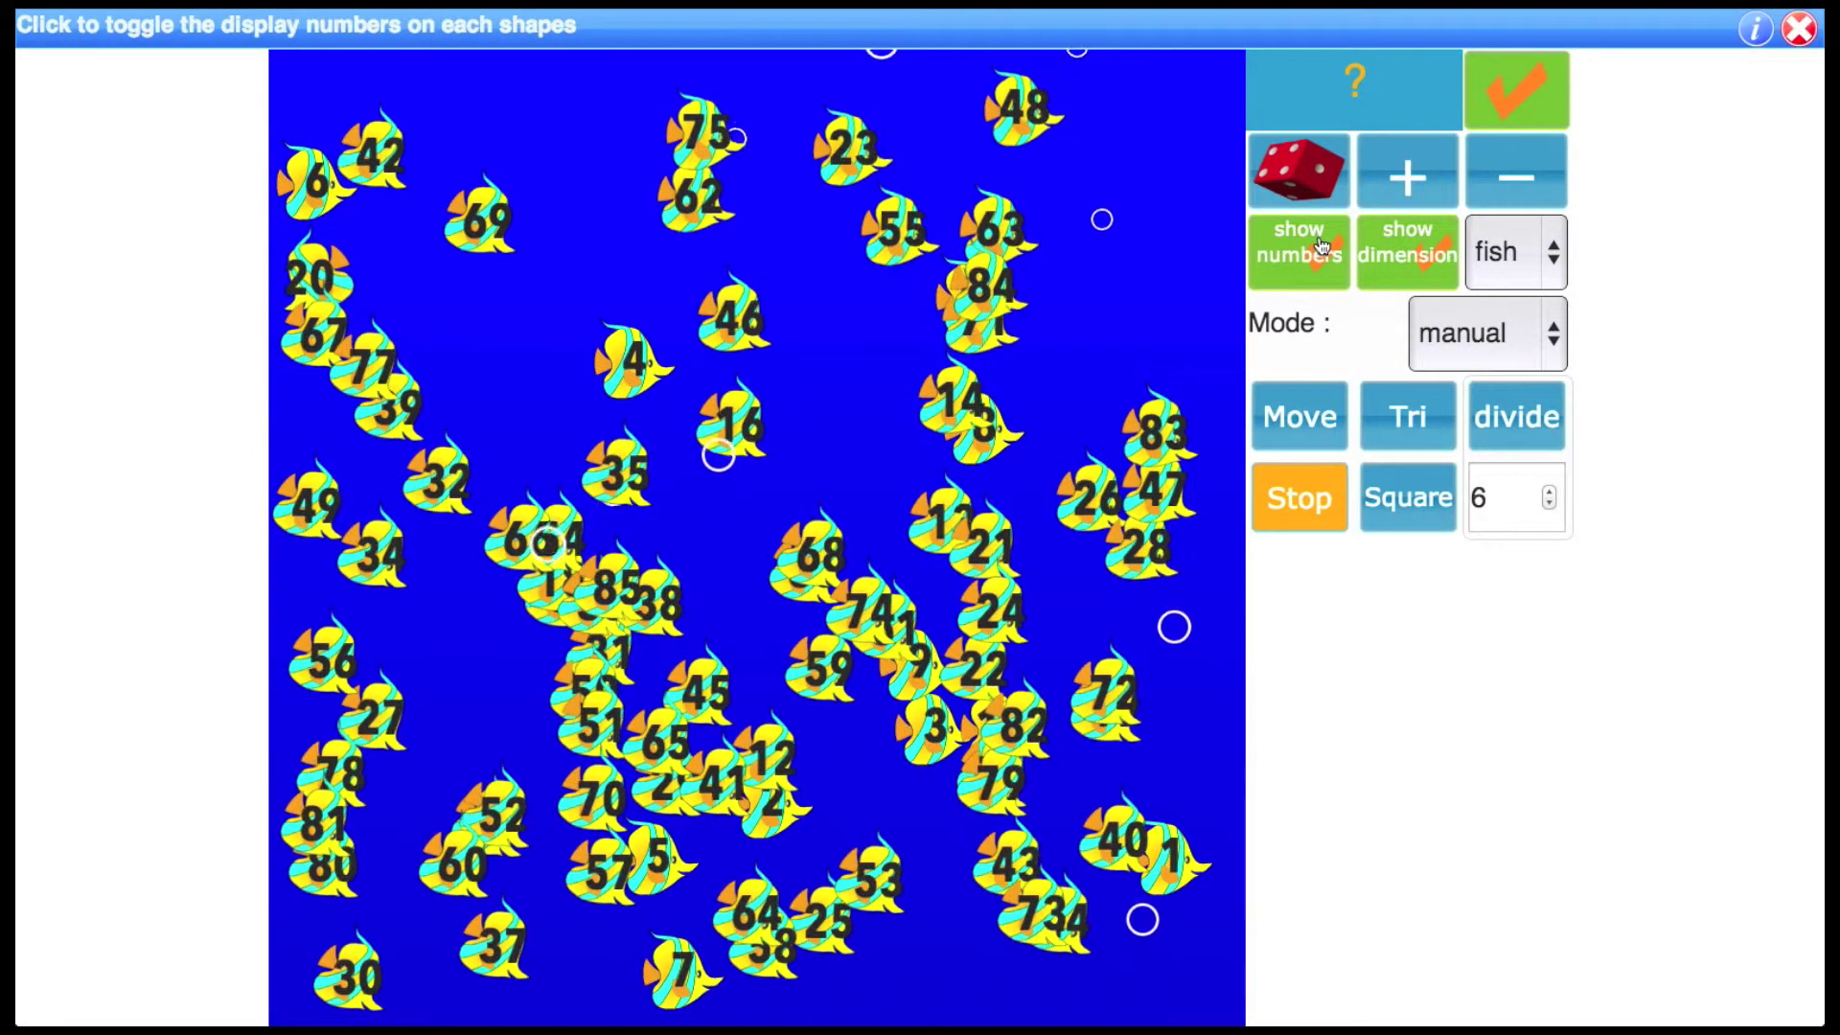
{"action": "left_click", "coordinate": [1530, 422]}
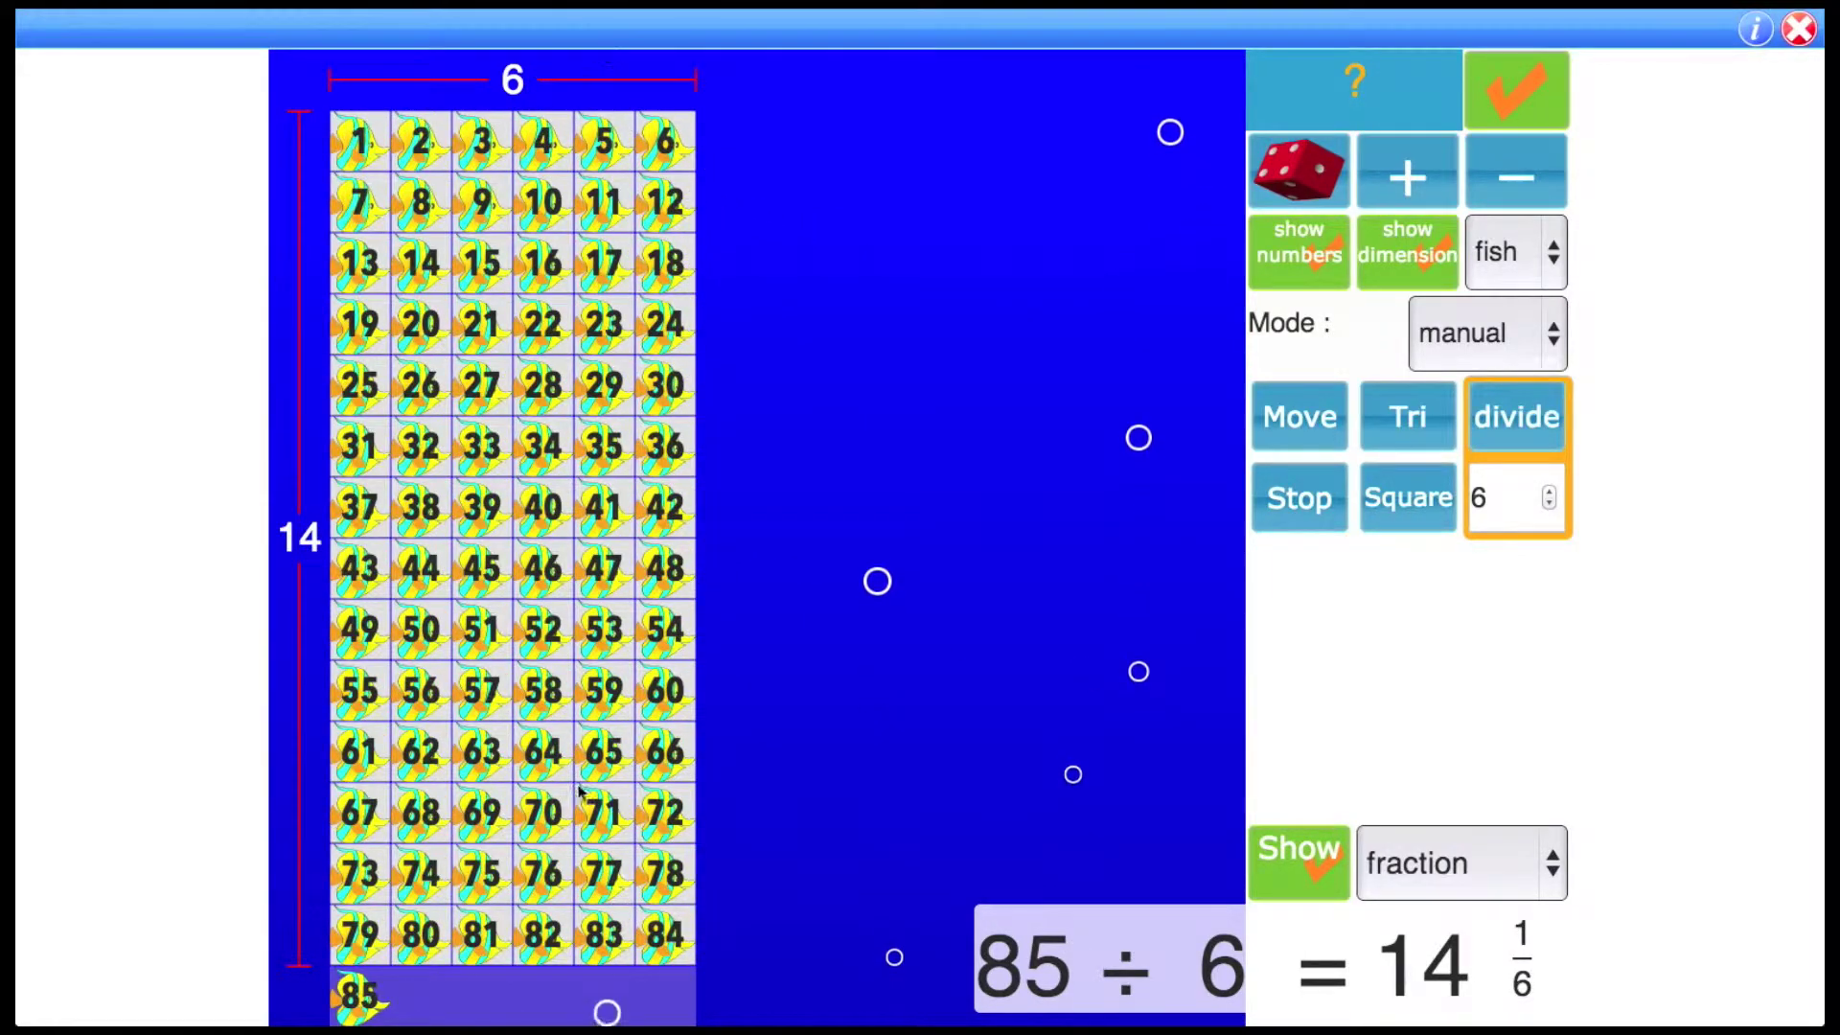
{"action": "left_click", "coordinate": [1308, 261]}
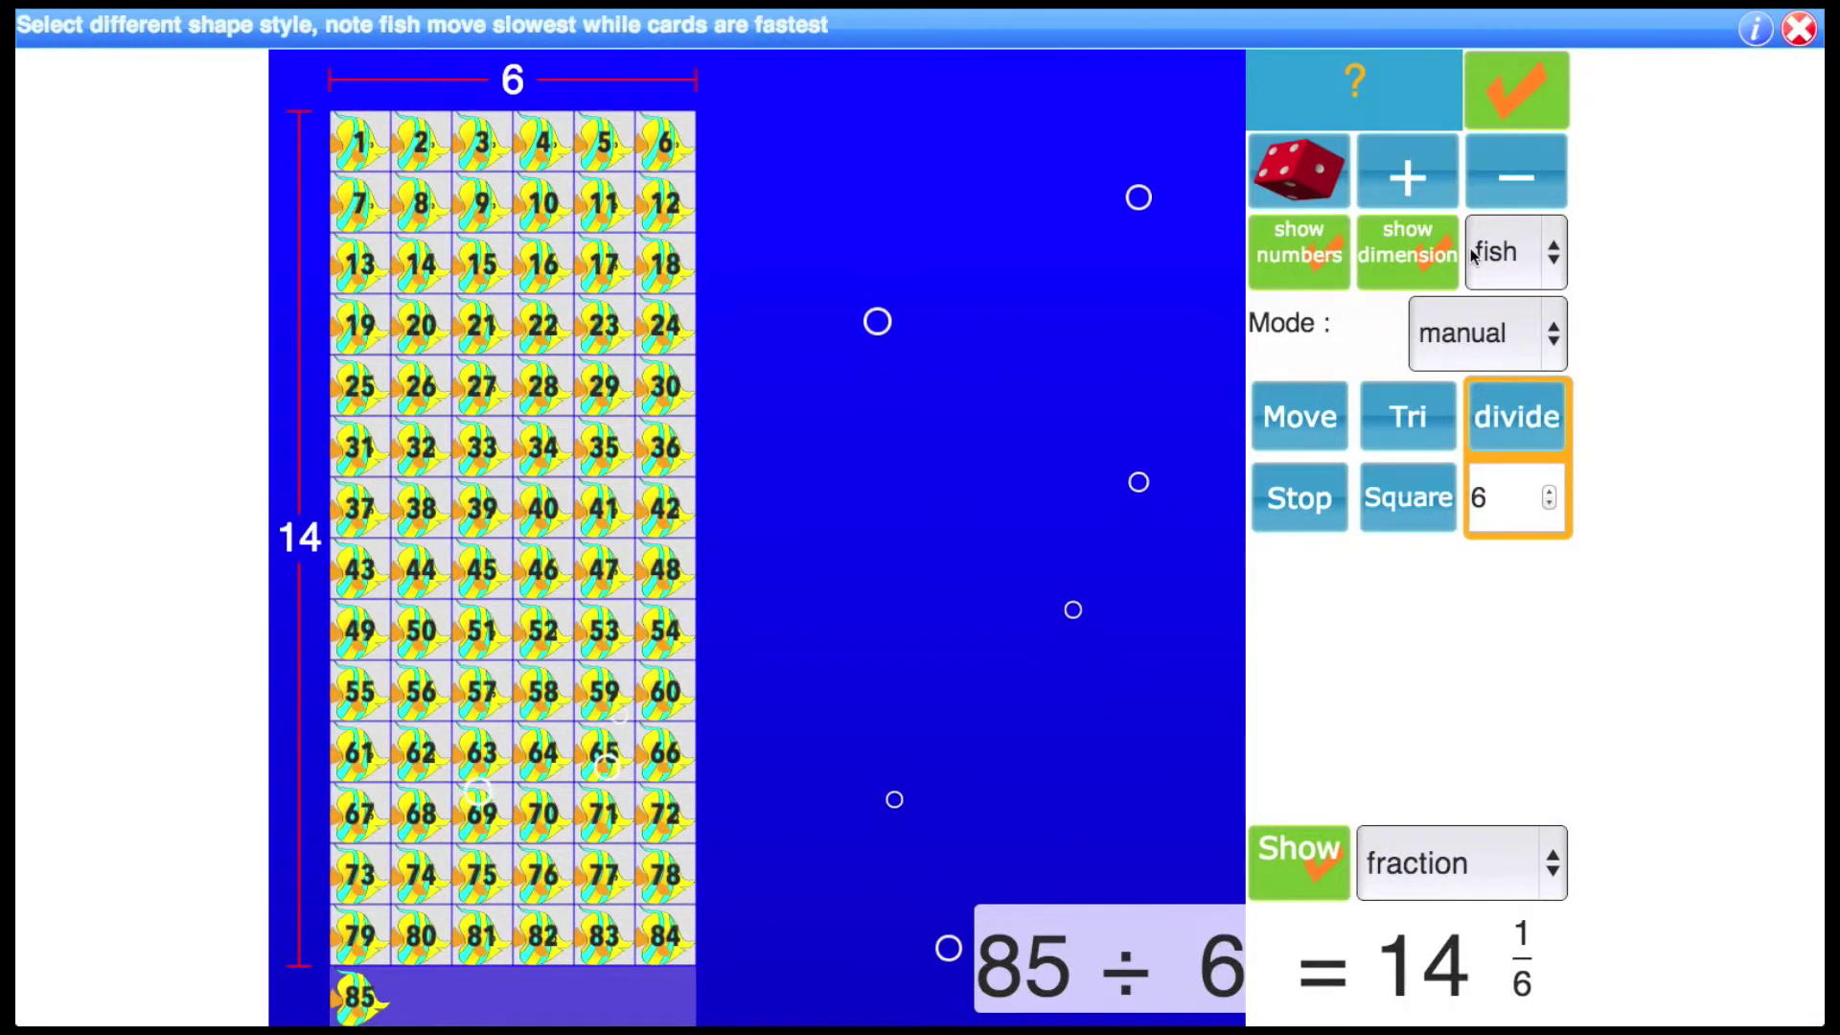
{"action": "left_click", "coordinate": [1419, 251]}
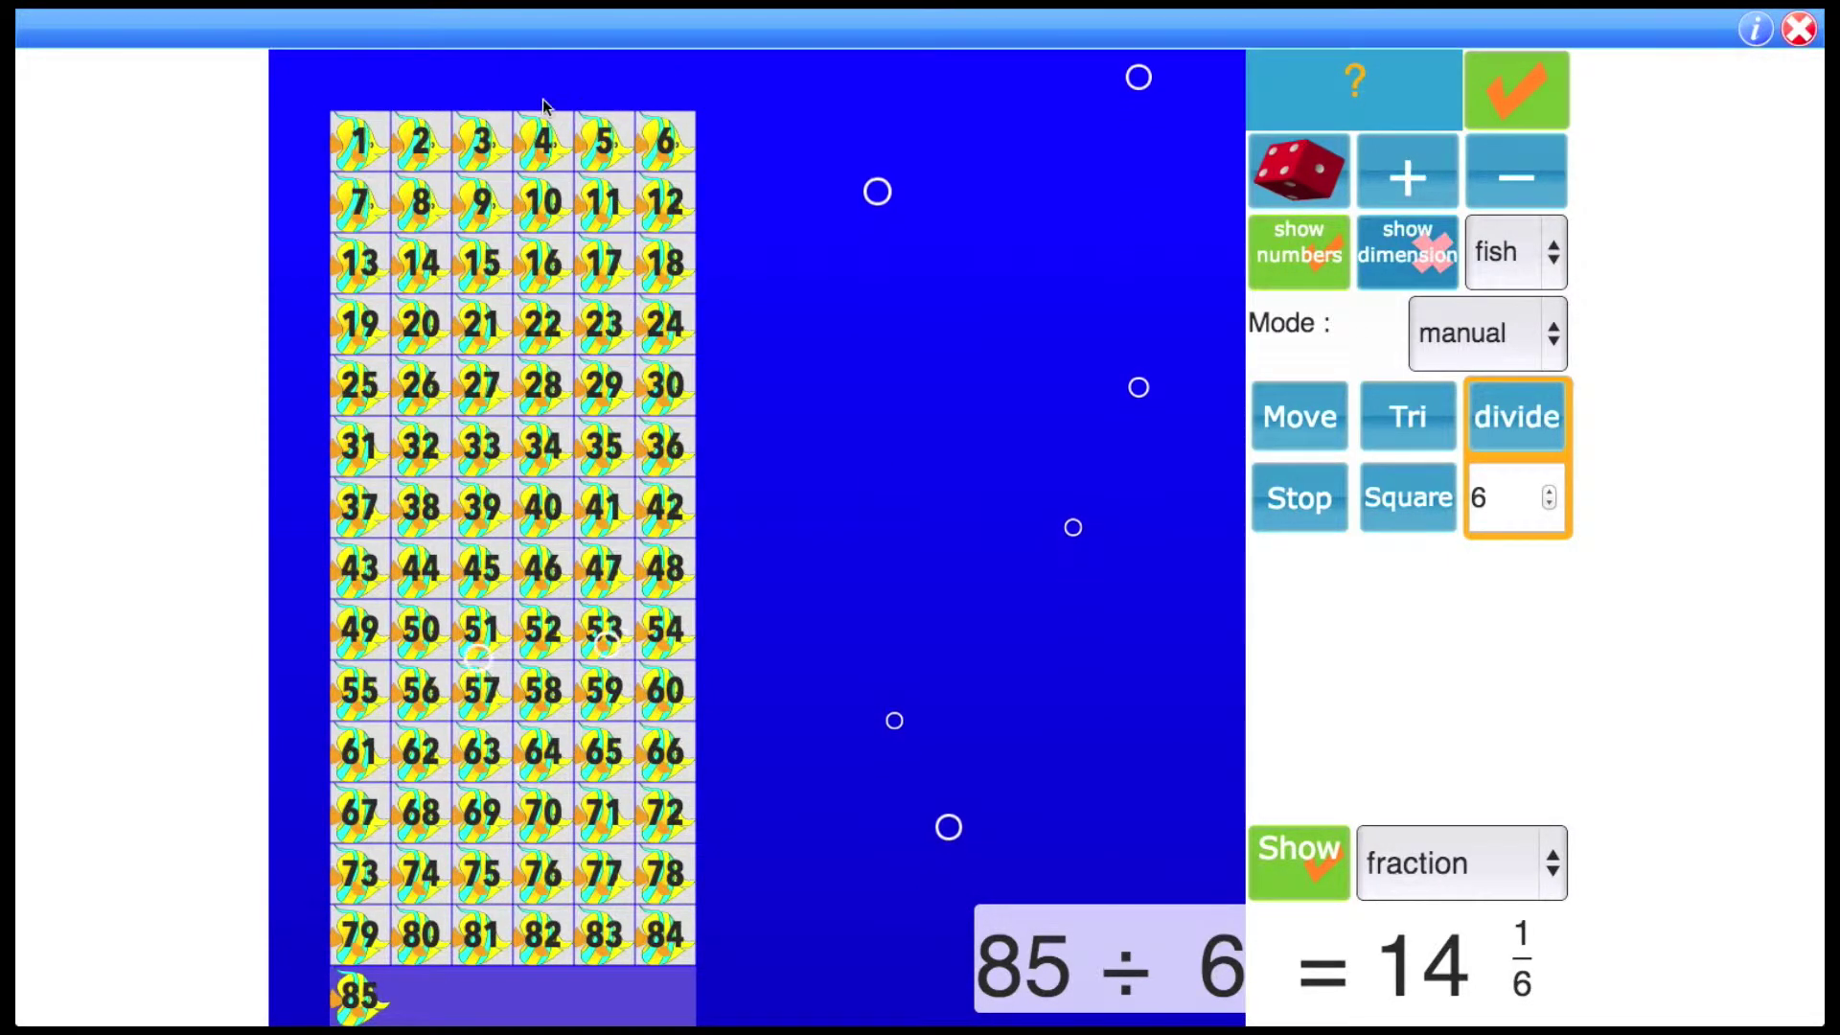
{"action": "left_click", "coordinate": [1423, 254]}
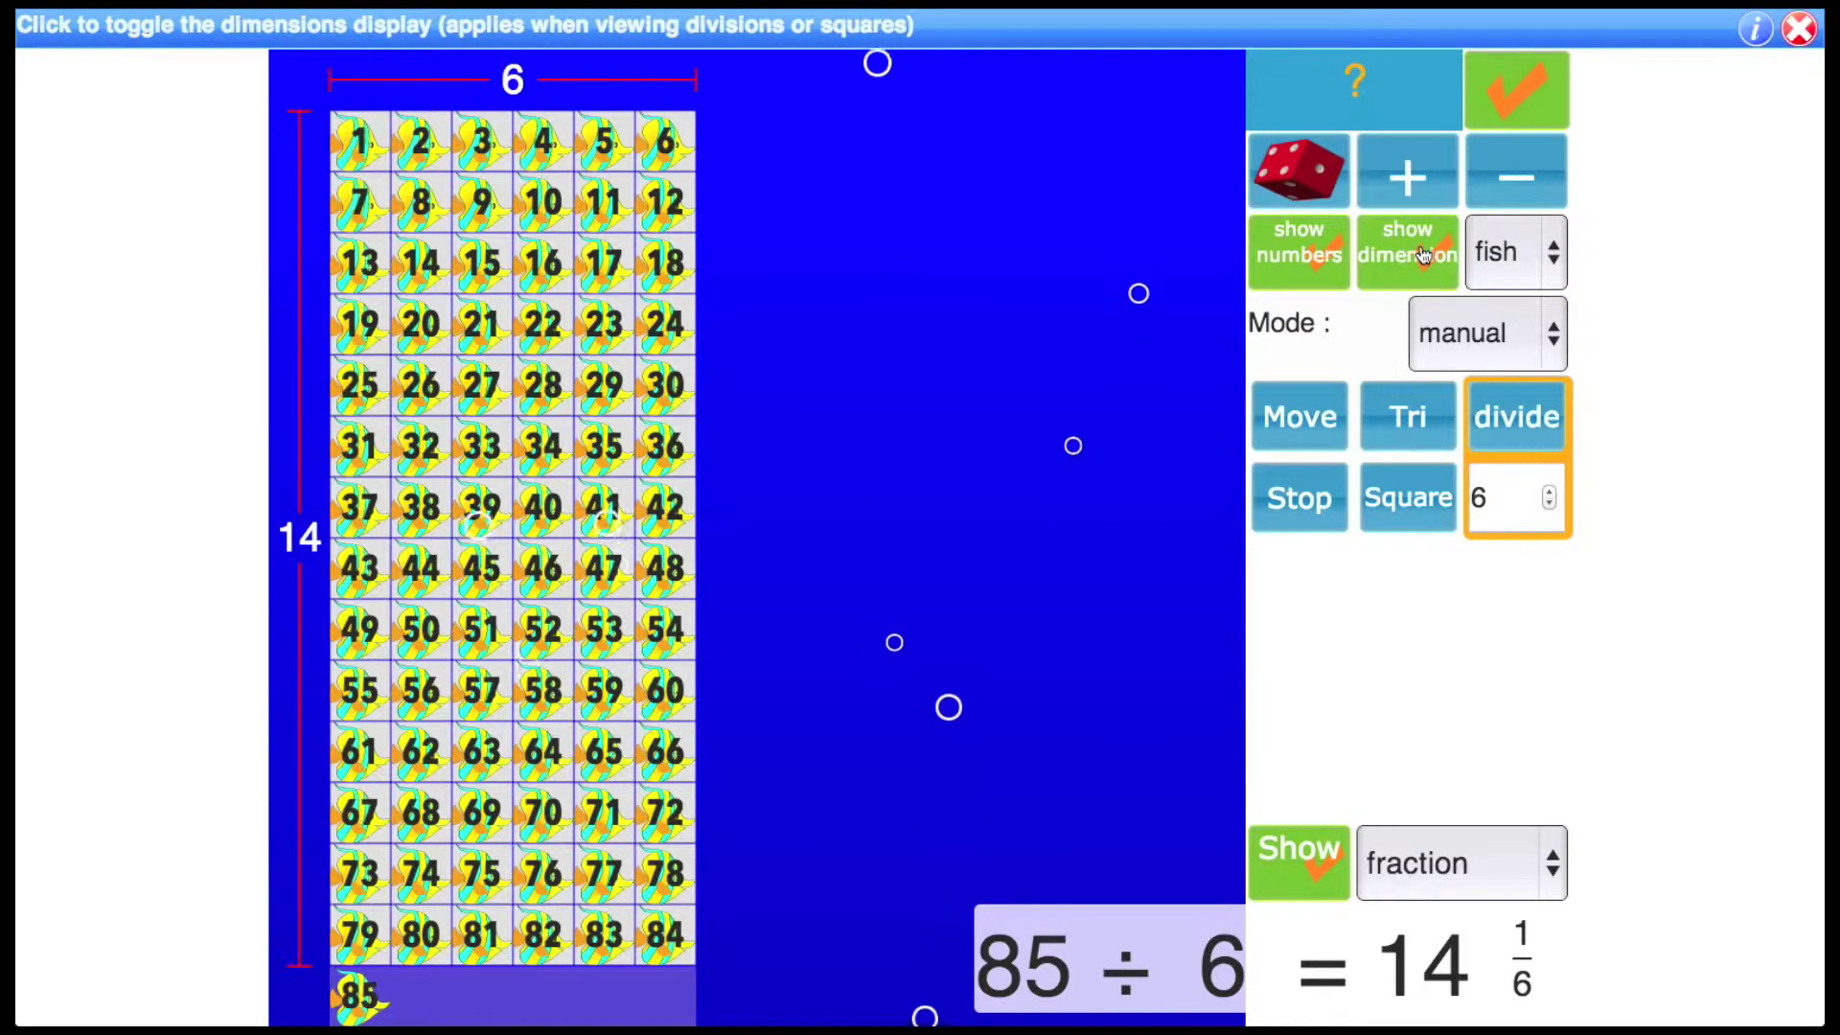
Step: Change the item shape to balls, then to numbered cards
{"action": "left_click", "coordinate": [1552, 252]}
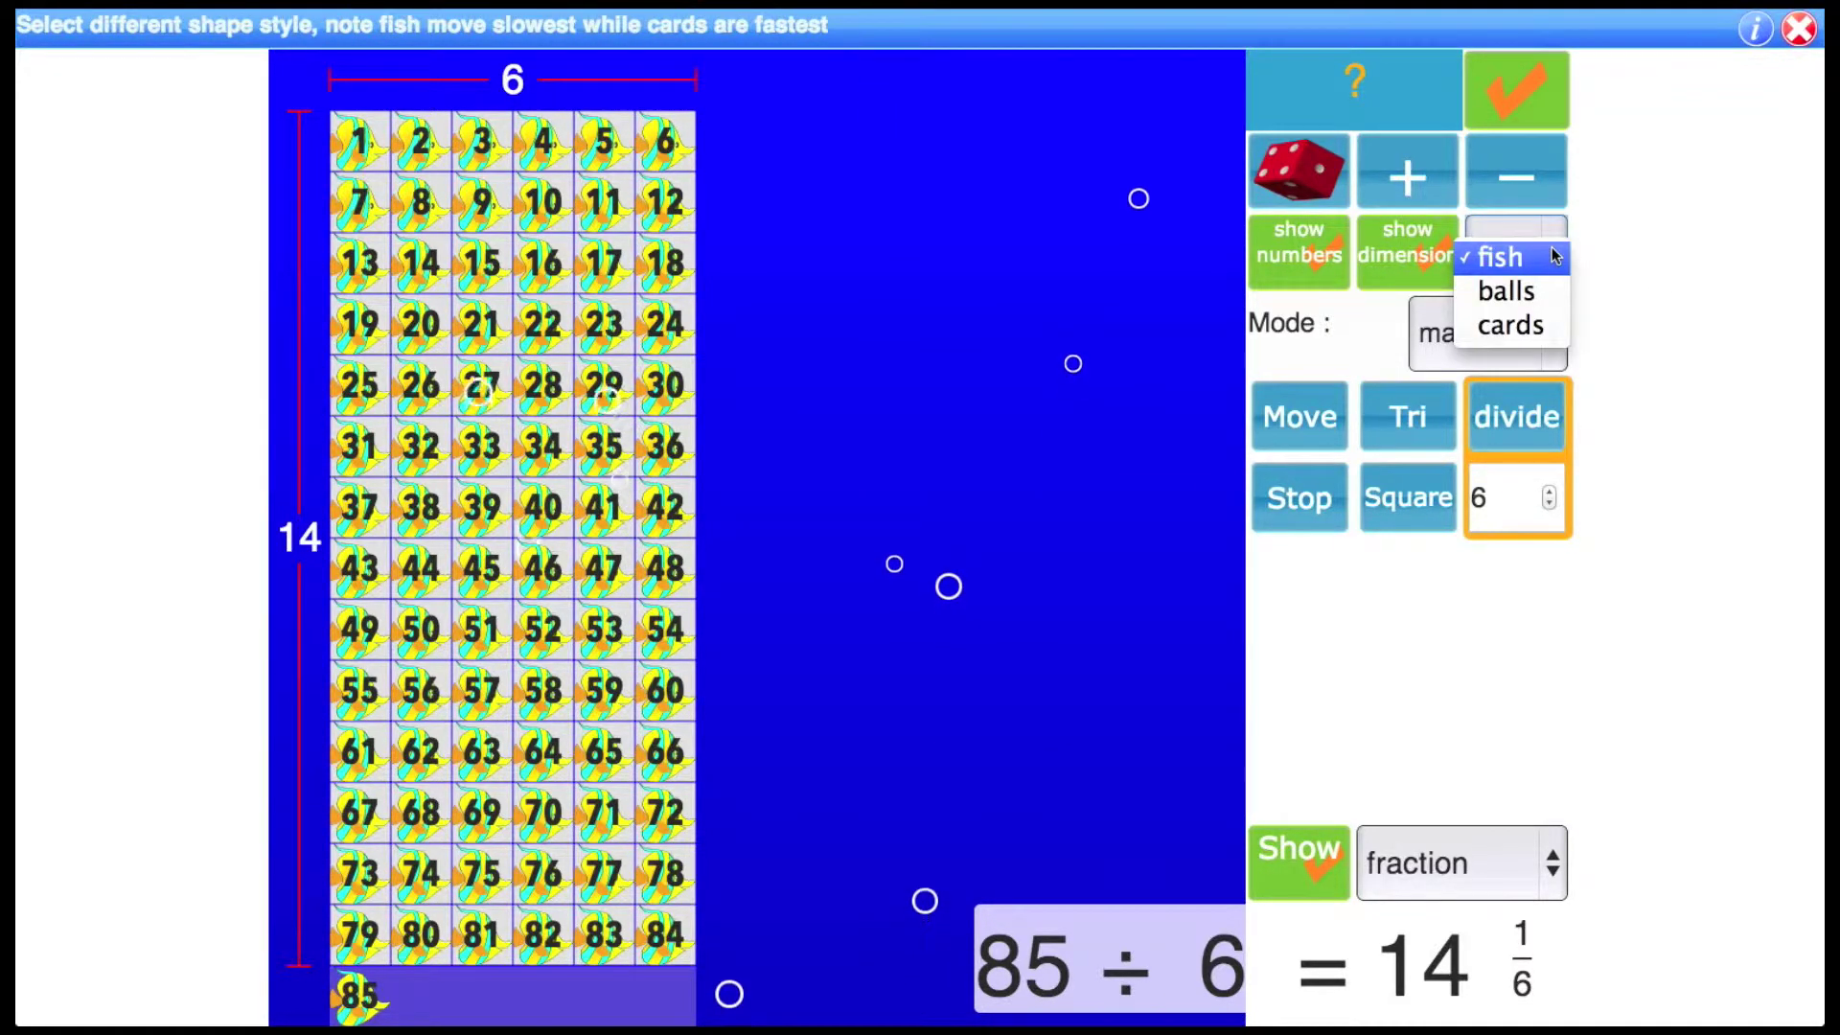
{"action": "left_click", "coordinate": [1500, 297]}
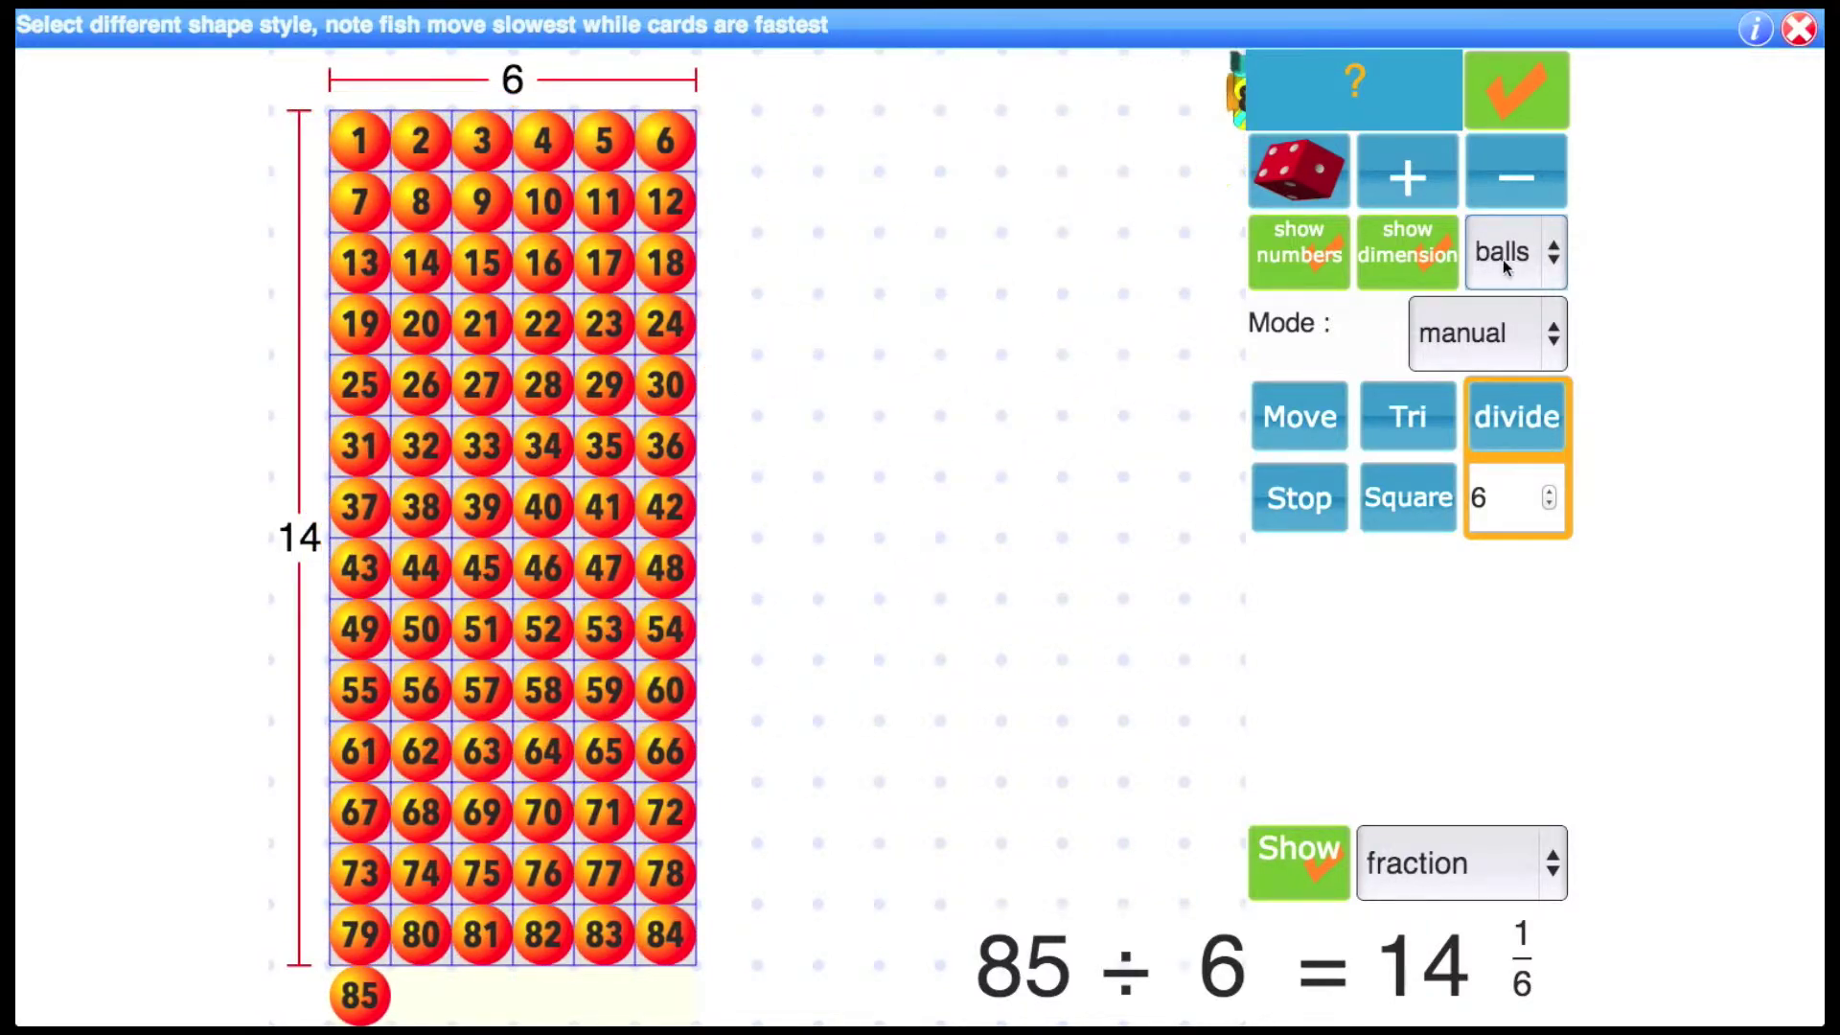
{"action": "left_click", "coordinate": [1504, 257]}
{"action": "left_click", "coordinate": [1511, 293]}
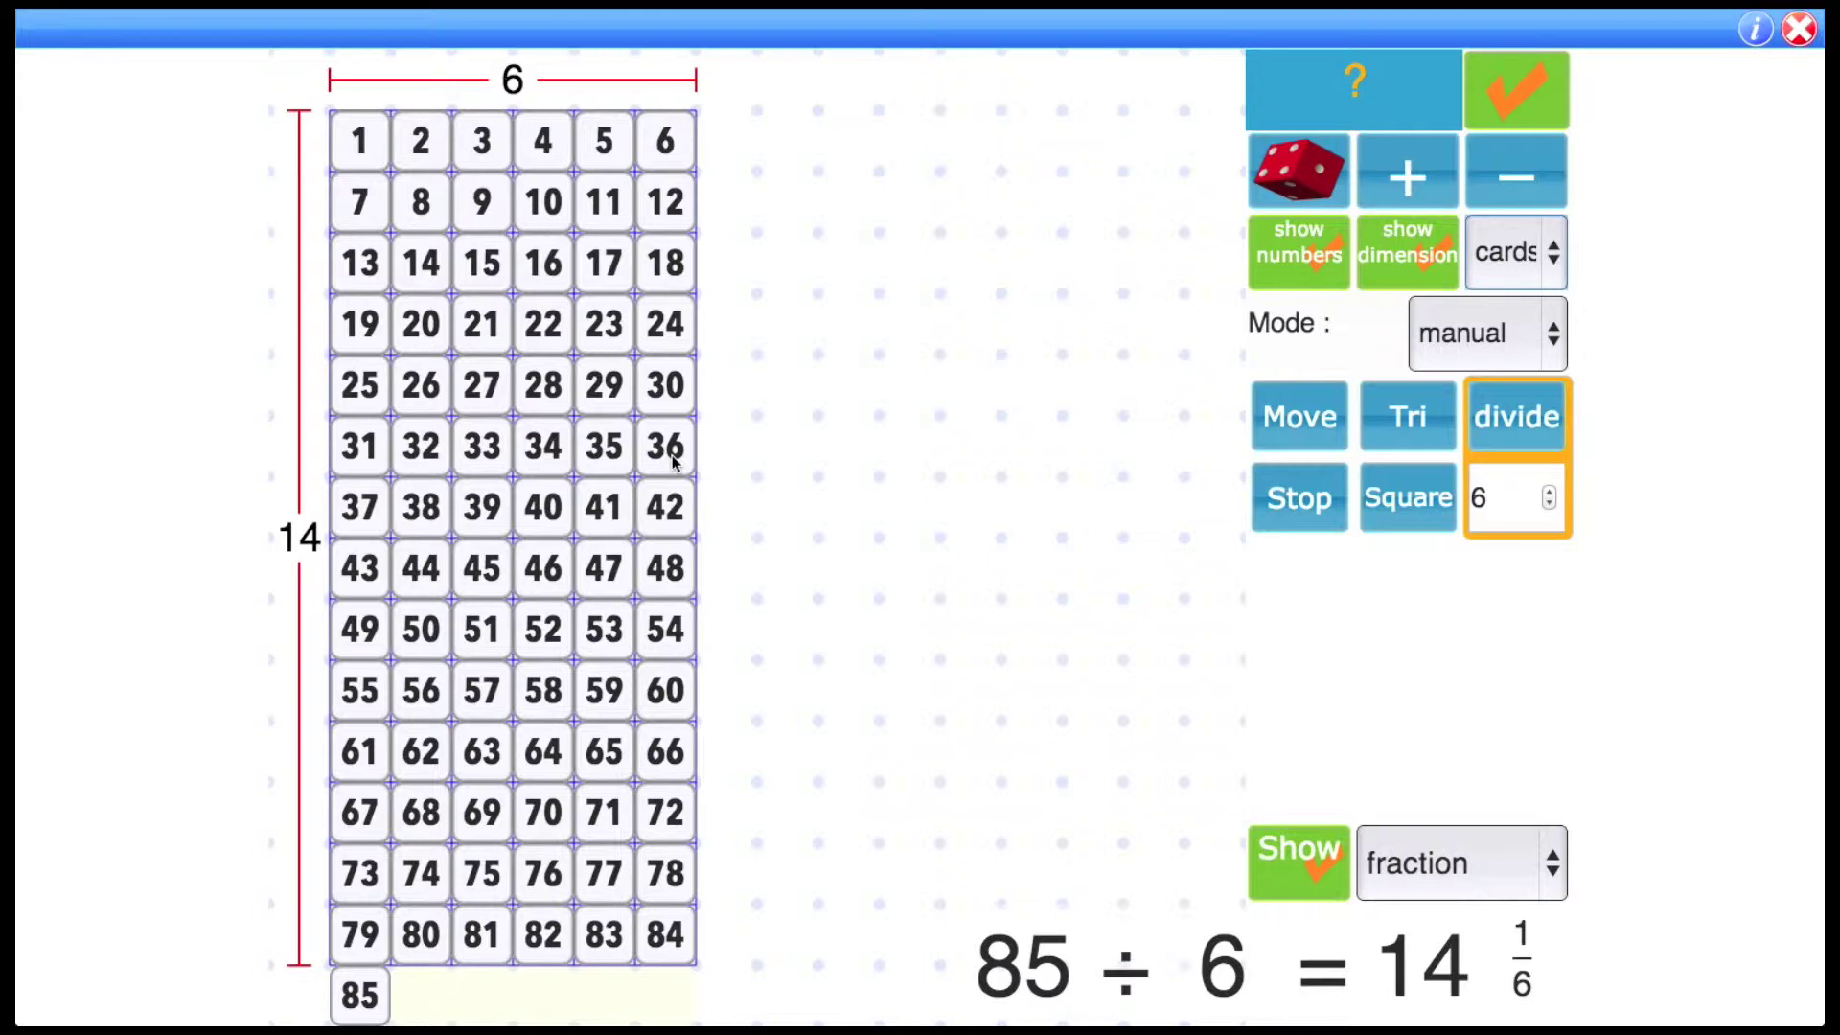
Step: Divide the 85 cards into rows of 10, giving 85 ÷ 10 = 8 5/10
{"action": "left_click", "coordinate": [1552, 494]}
{"action": "left_click", "coordinate": [1552, 494]}
{"action": "left_click", "coordinate": [1551, 494]}
{"action": "left_click", "coordinate": [1551, 493]}
{"action": "left_click", "coordinate": [1529, 447]}
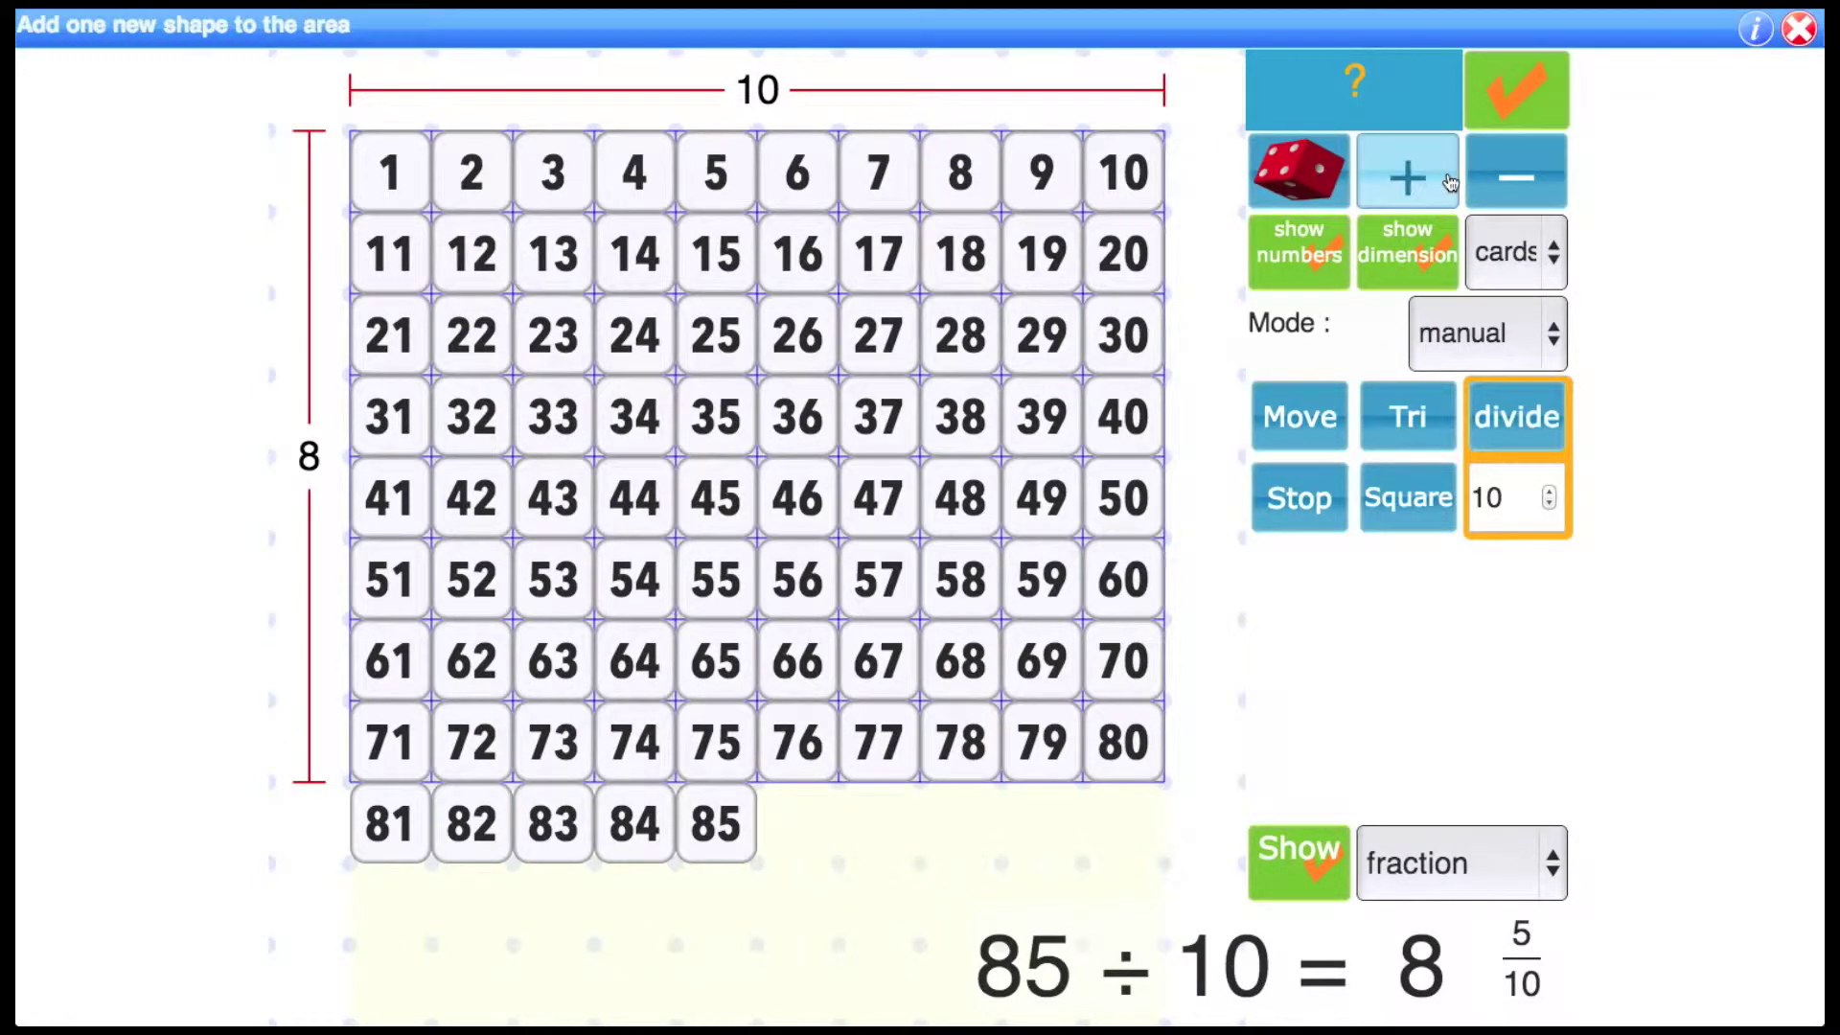
Step: Add five cards, bringing the total to 90 and completing the ninth row
{"action": "left_click", "coordinate": [1399, 180]}
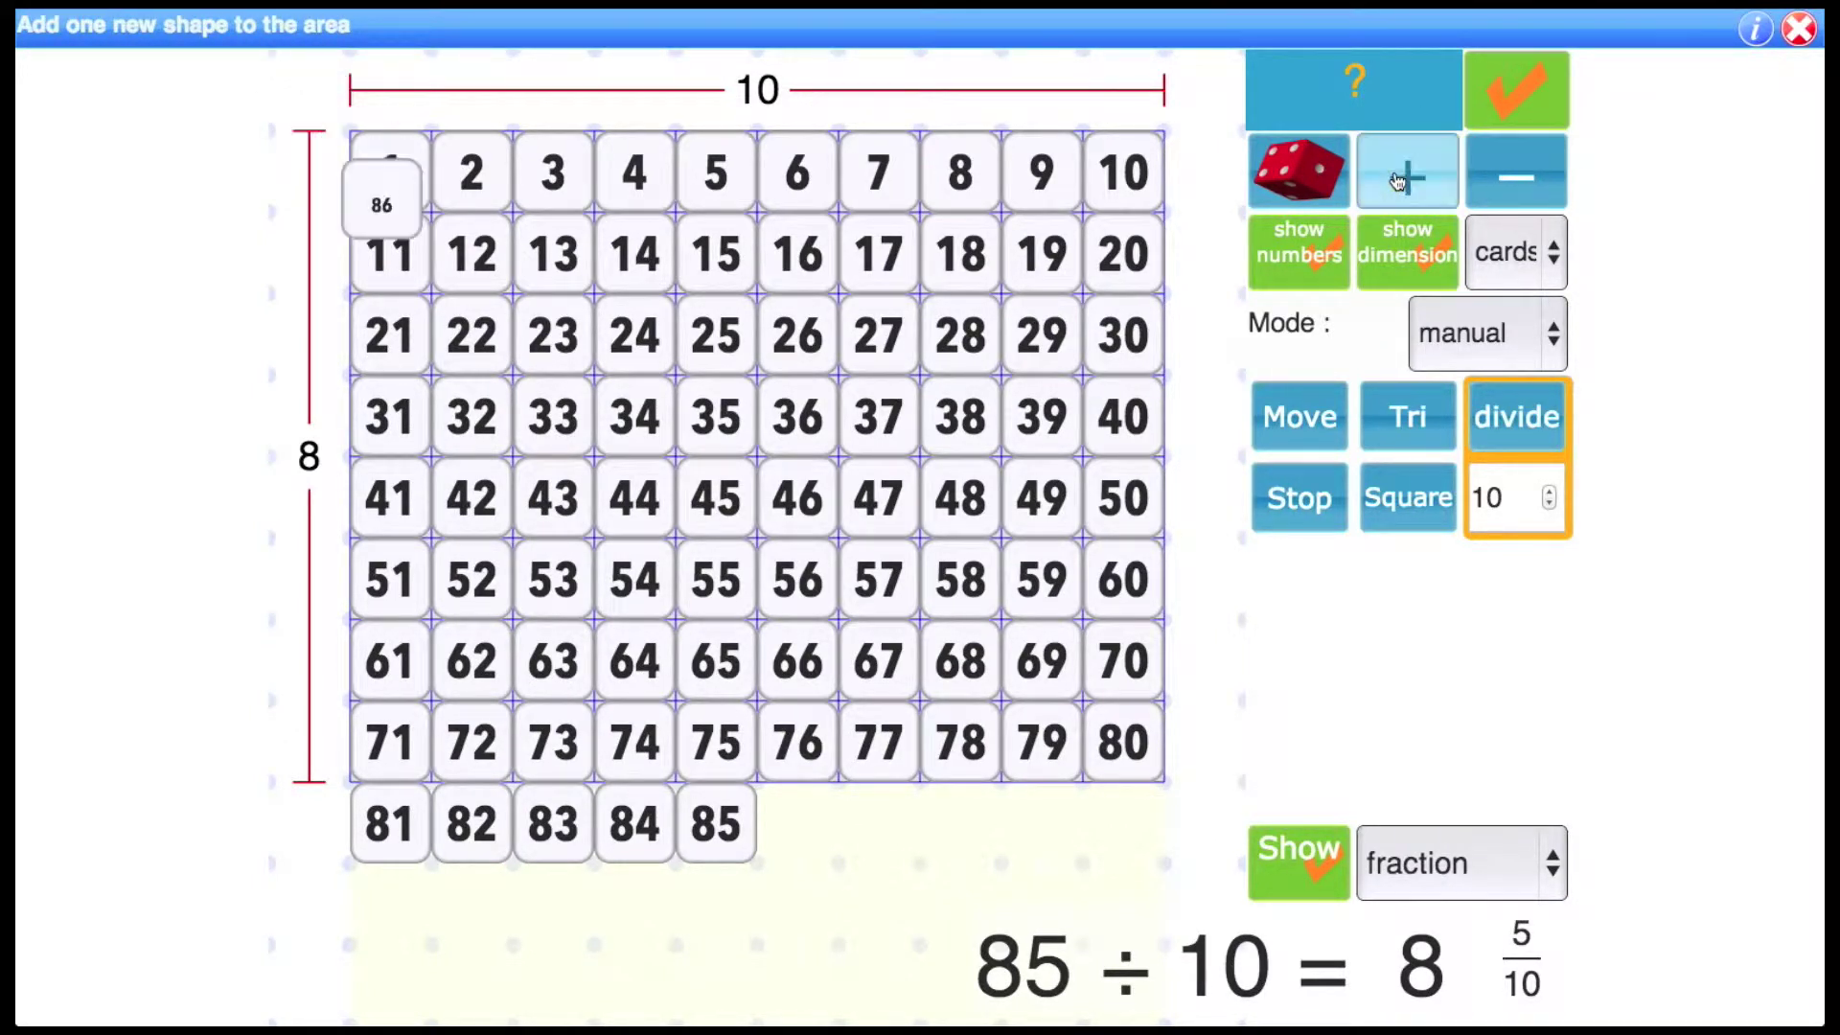
{"action": "left_click", "coordinate": [1398, 180]}
{"action": "left_click", "coordinate": [1399, 181]}
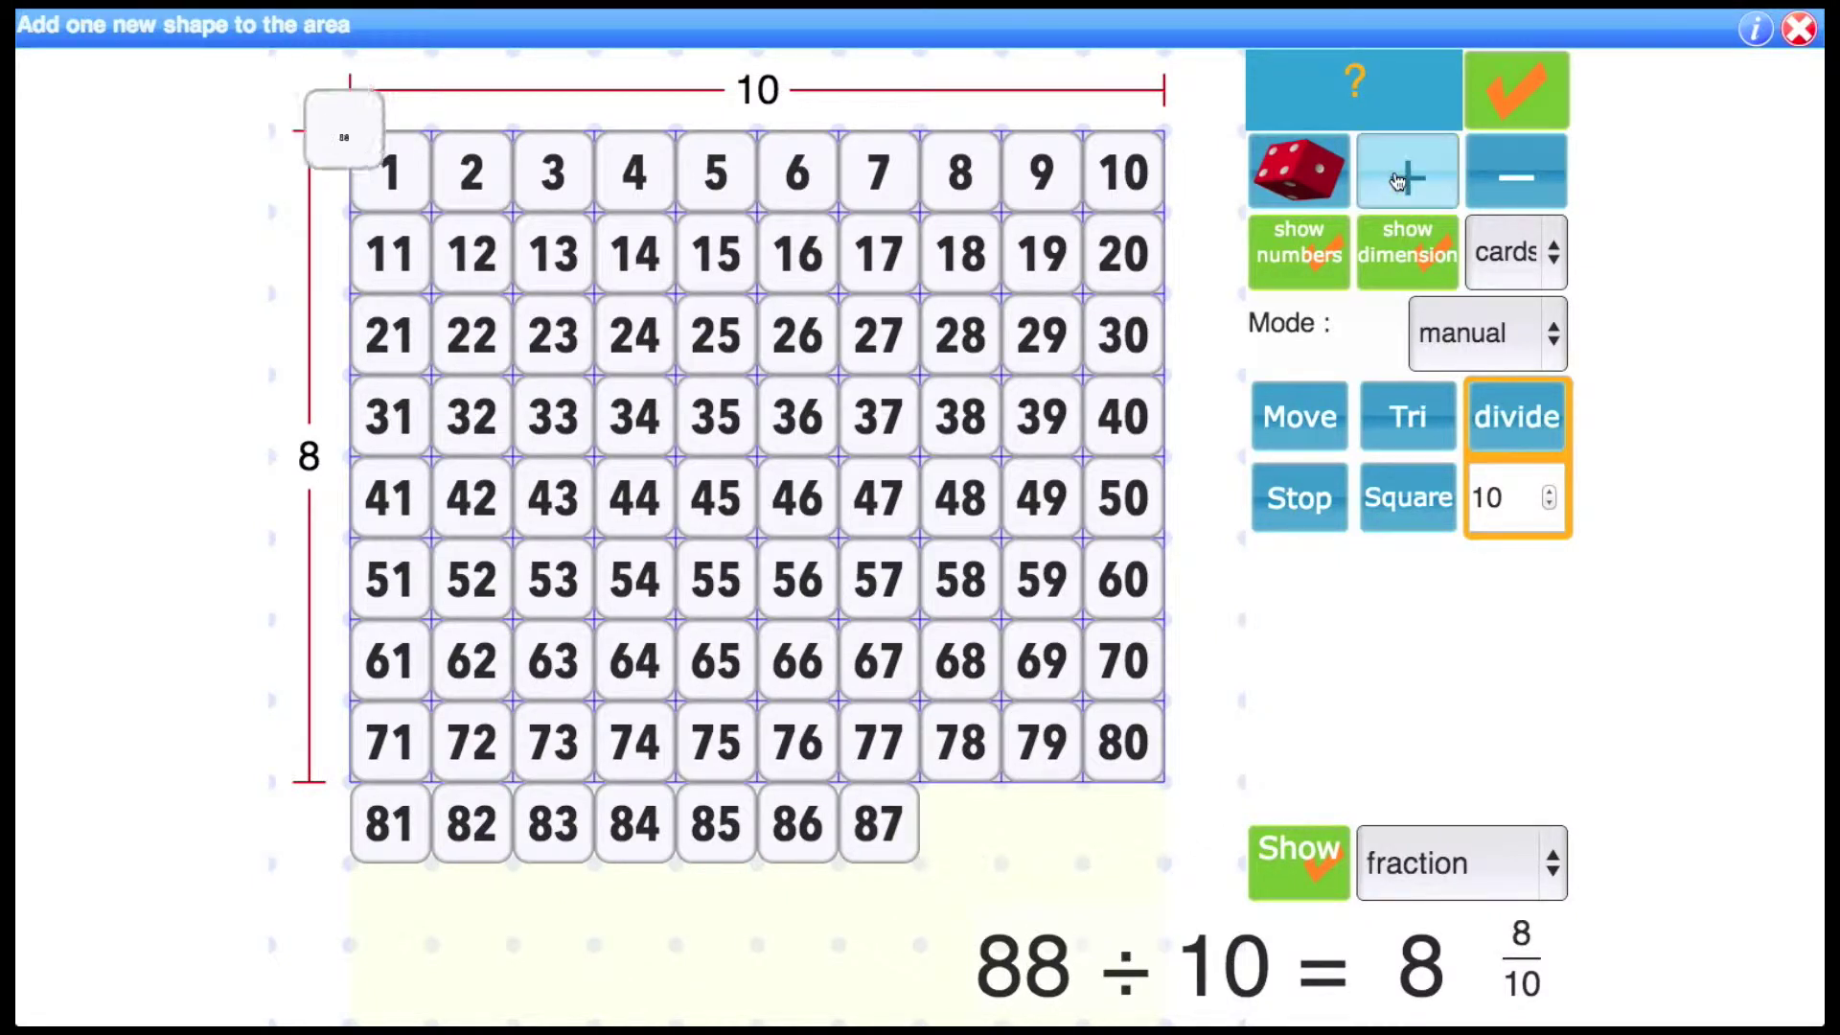
{"action": "left_click", "coordinate": [1399, 180]}
{"action": "left_click", "coordinate": [1398, 180]}
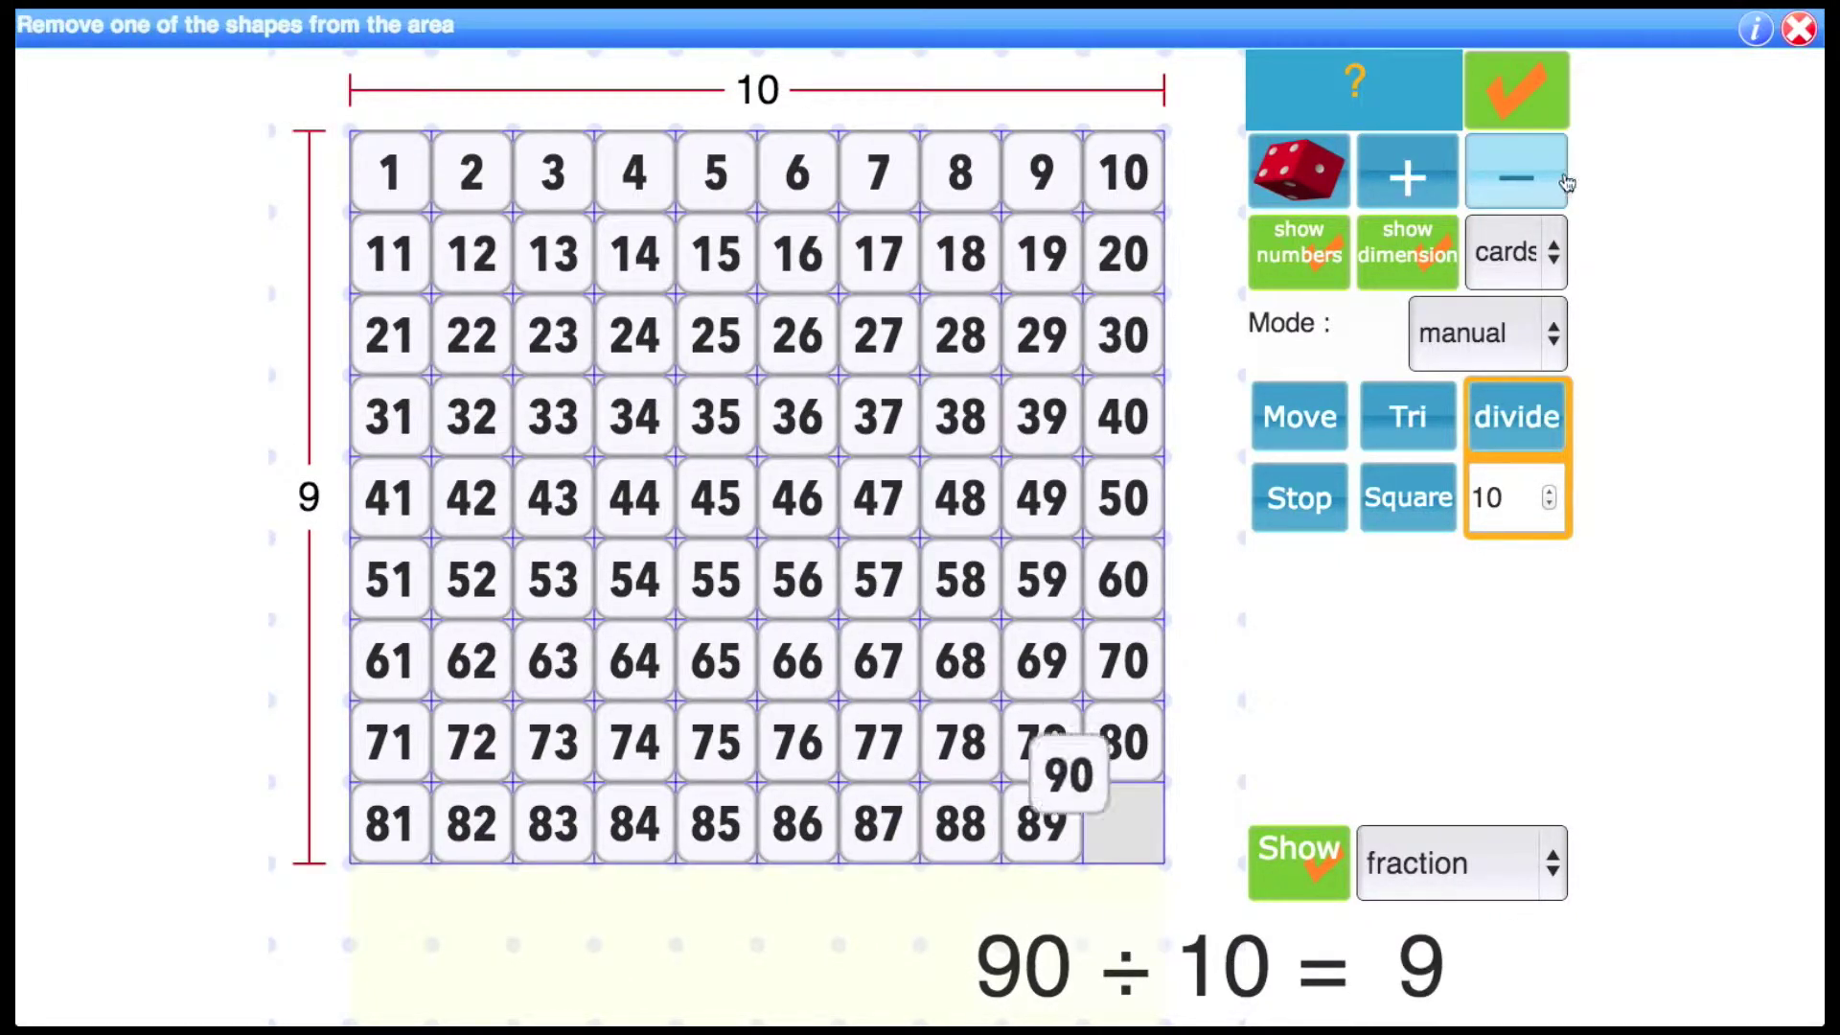
Step: Remove four cards back to 86 and arrange them in a triangle
{"action": "left_click", "coordinate": [1519, 178]}
{"action": "left_click", "coordinate": [1524, 175]}
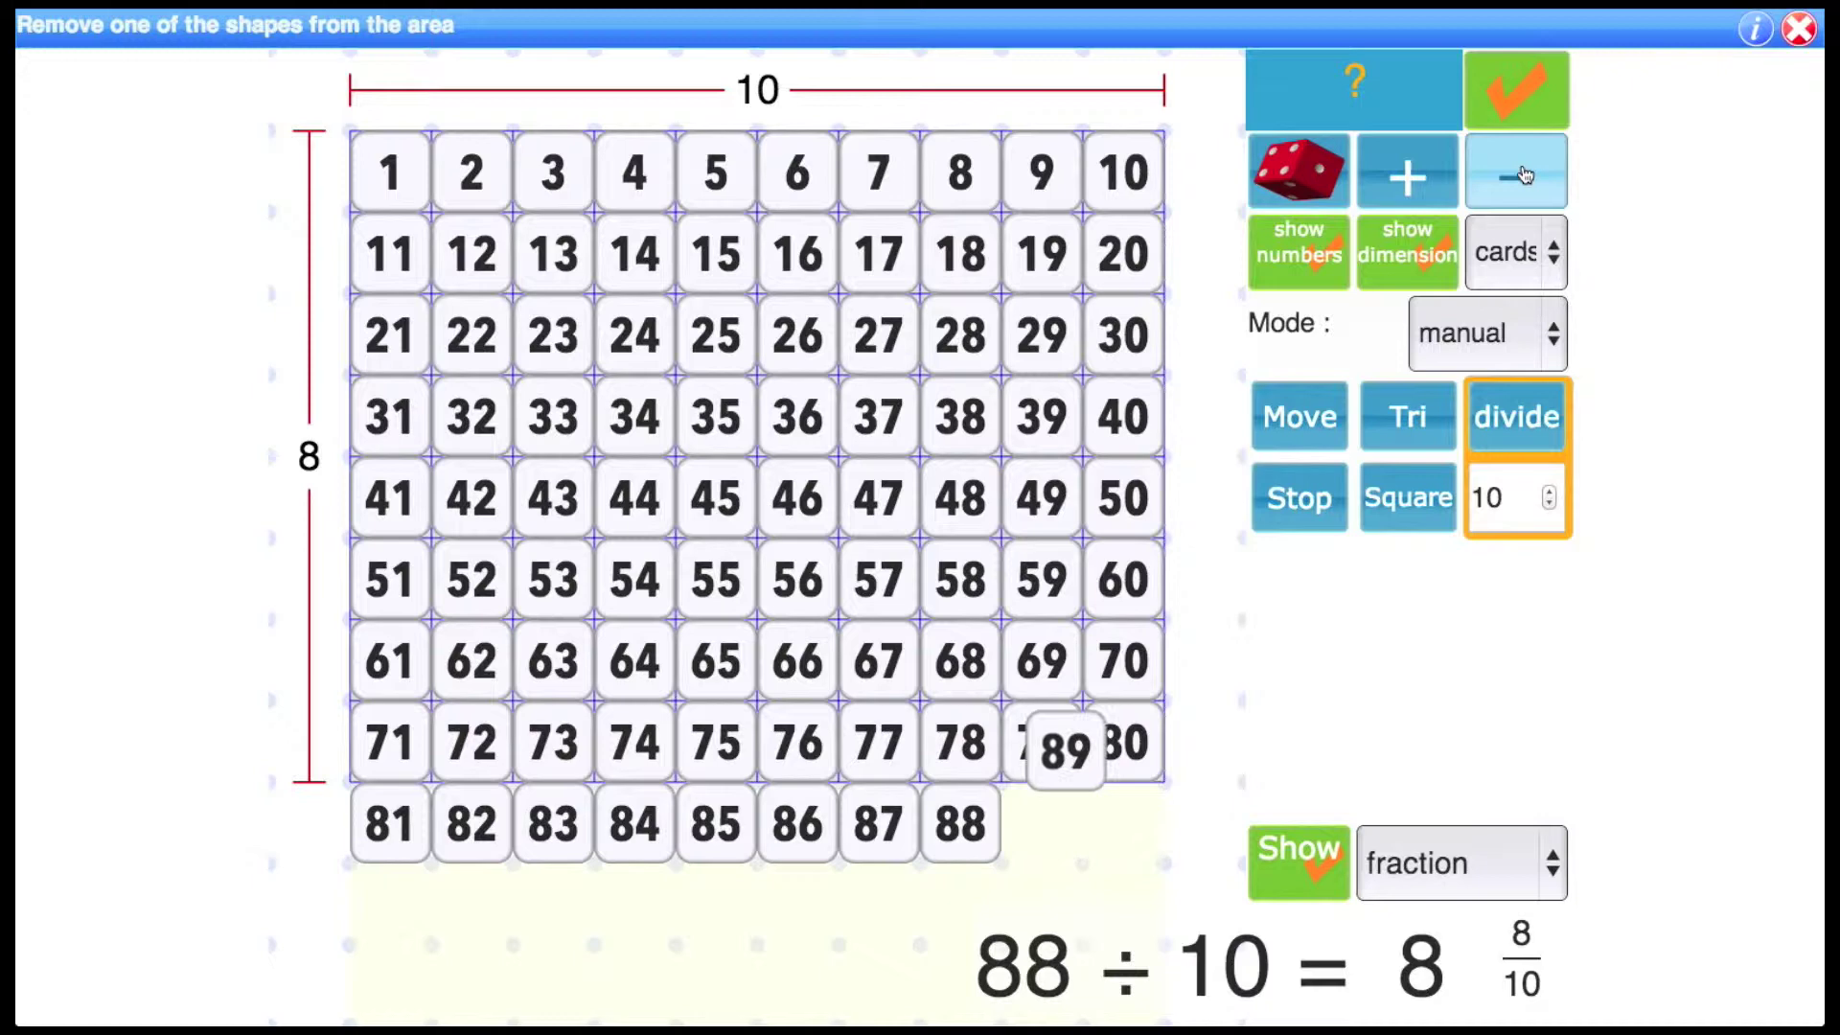
{"action": "left_click", "coordinate": [1524, 175]}
{"action": "left_click", "coordinate": [1524, 175]}
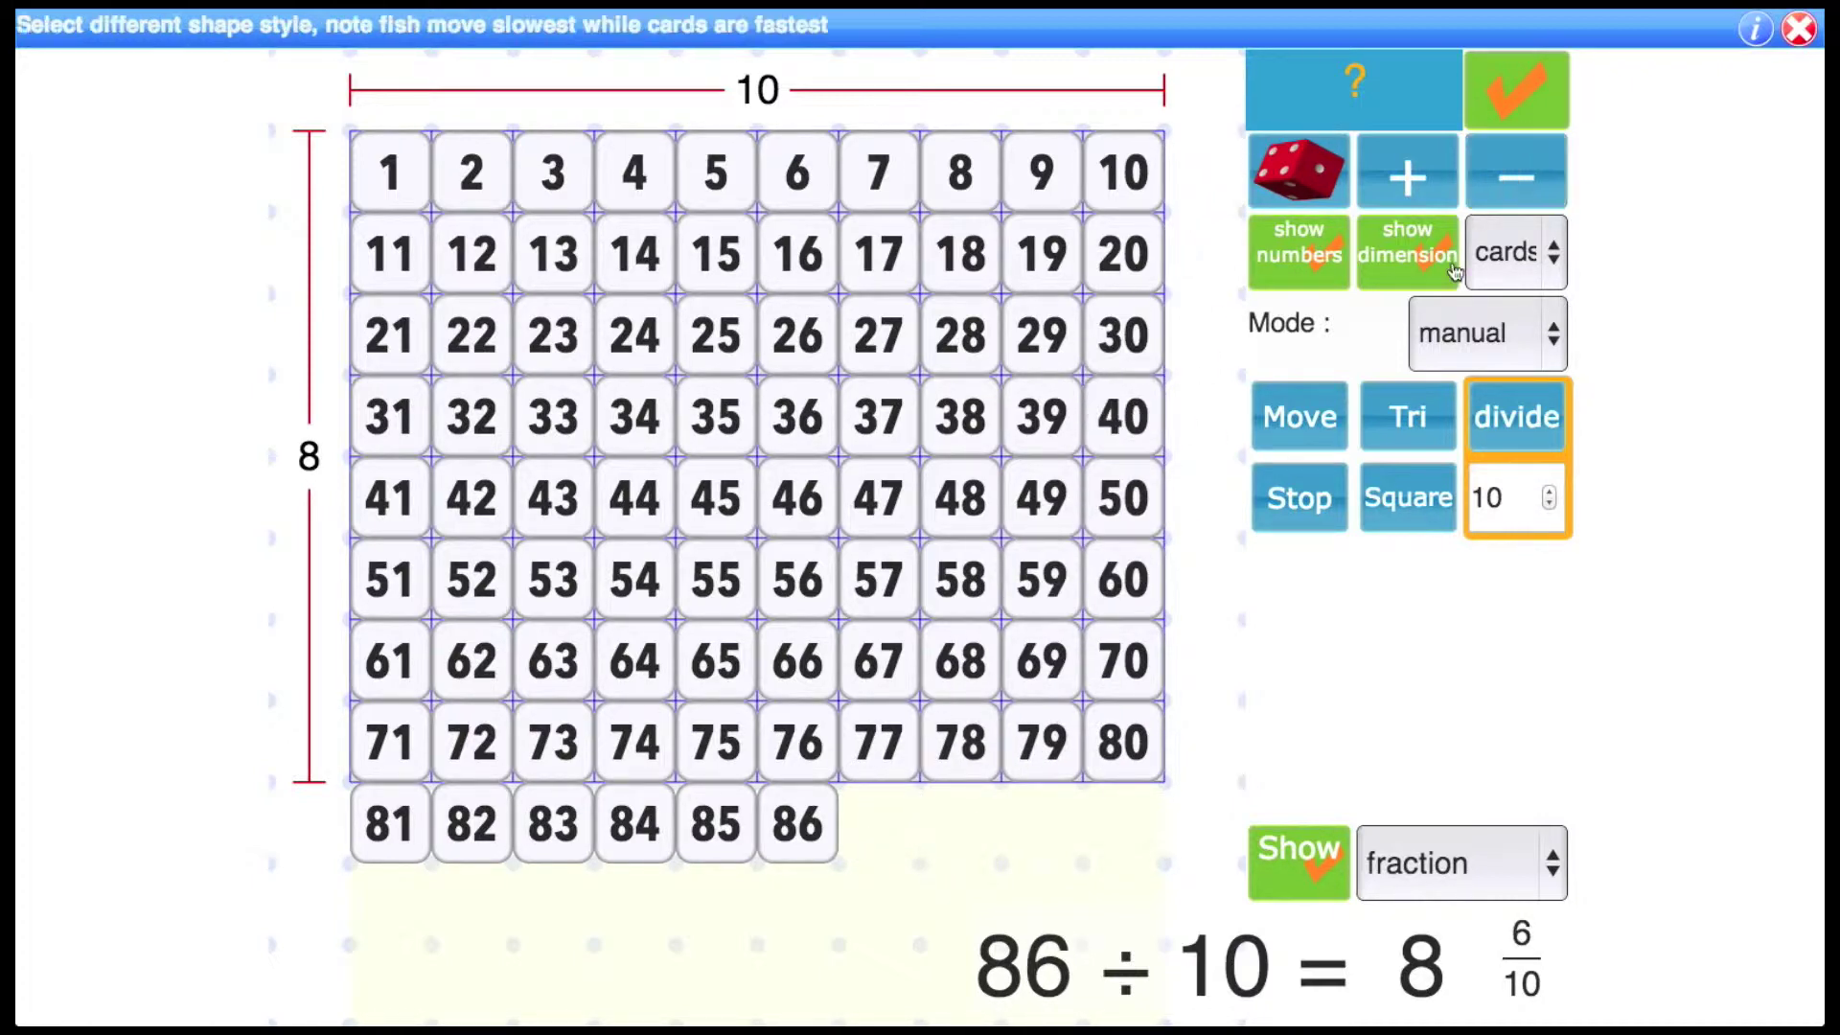
{"action": "left_click", "coordinate": [1408, 413]}
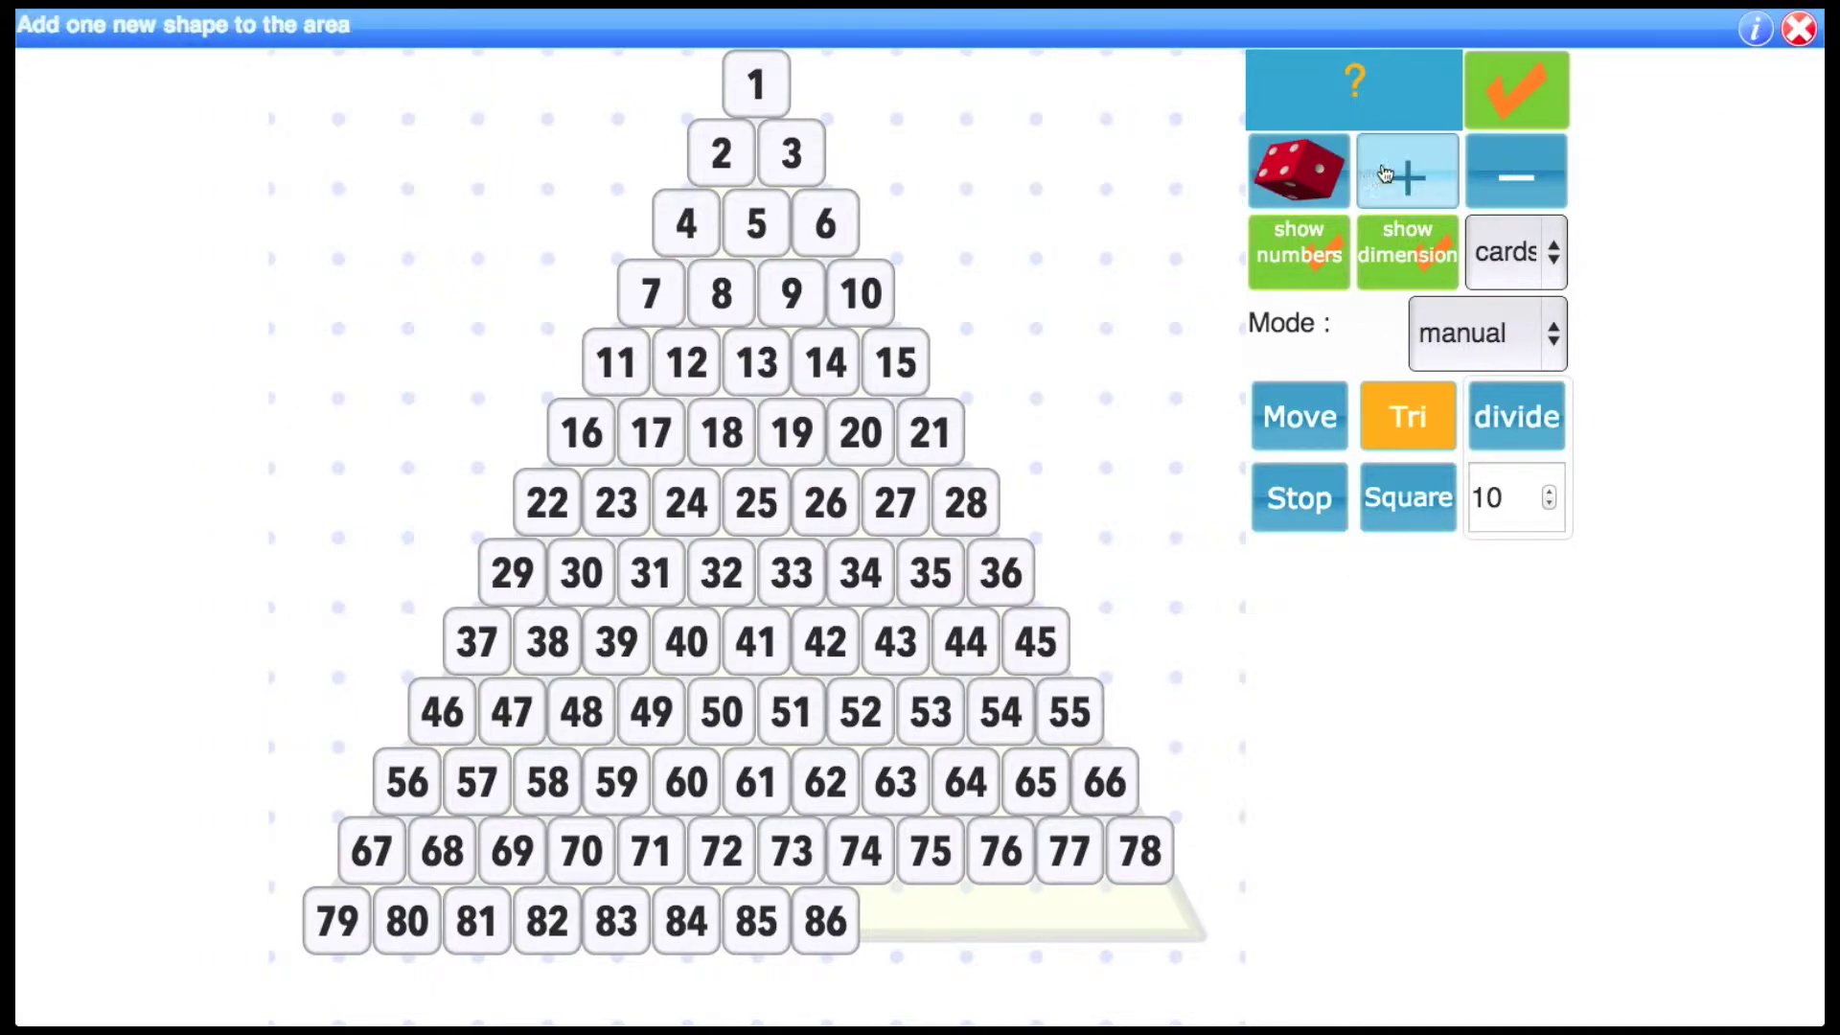
Step: Add cards to grow the triangle to 91, then remove cards down to 85
{"action": "left_click", "coordinate": [1412, 177]}
{"action": "left_click", "coordinate": [1416, 177]}
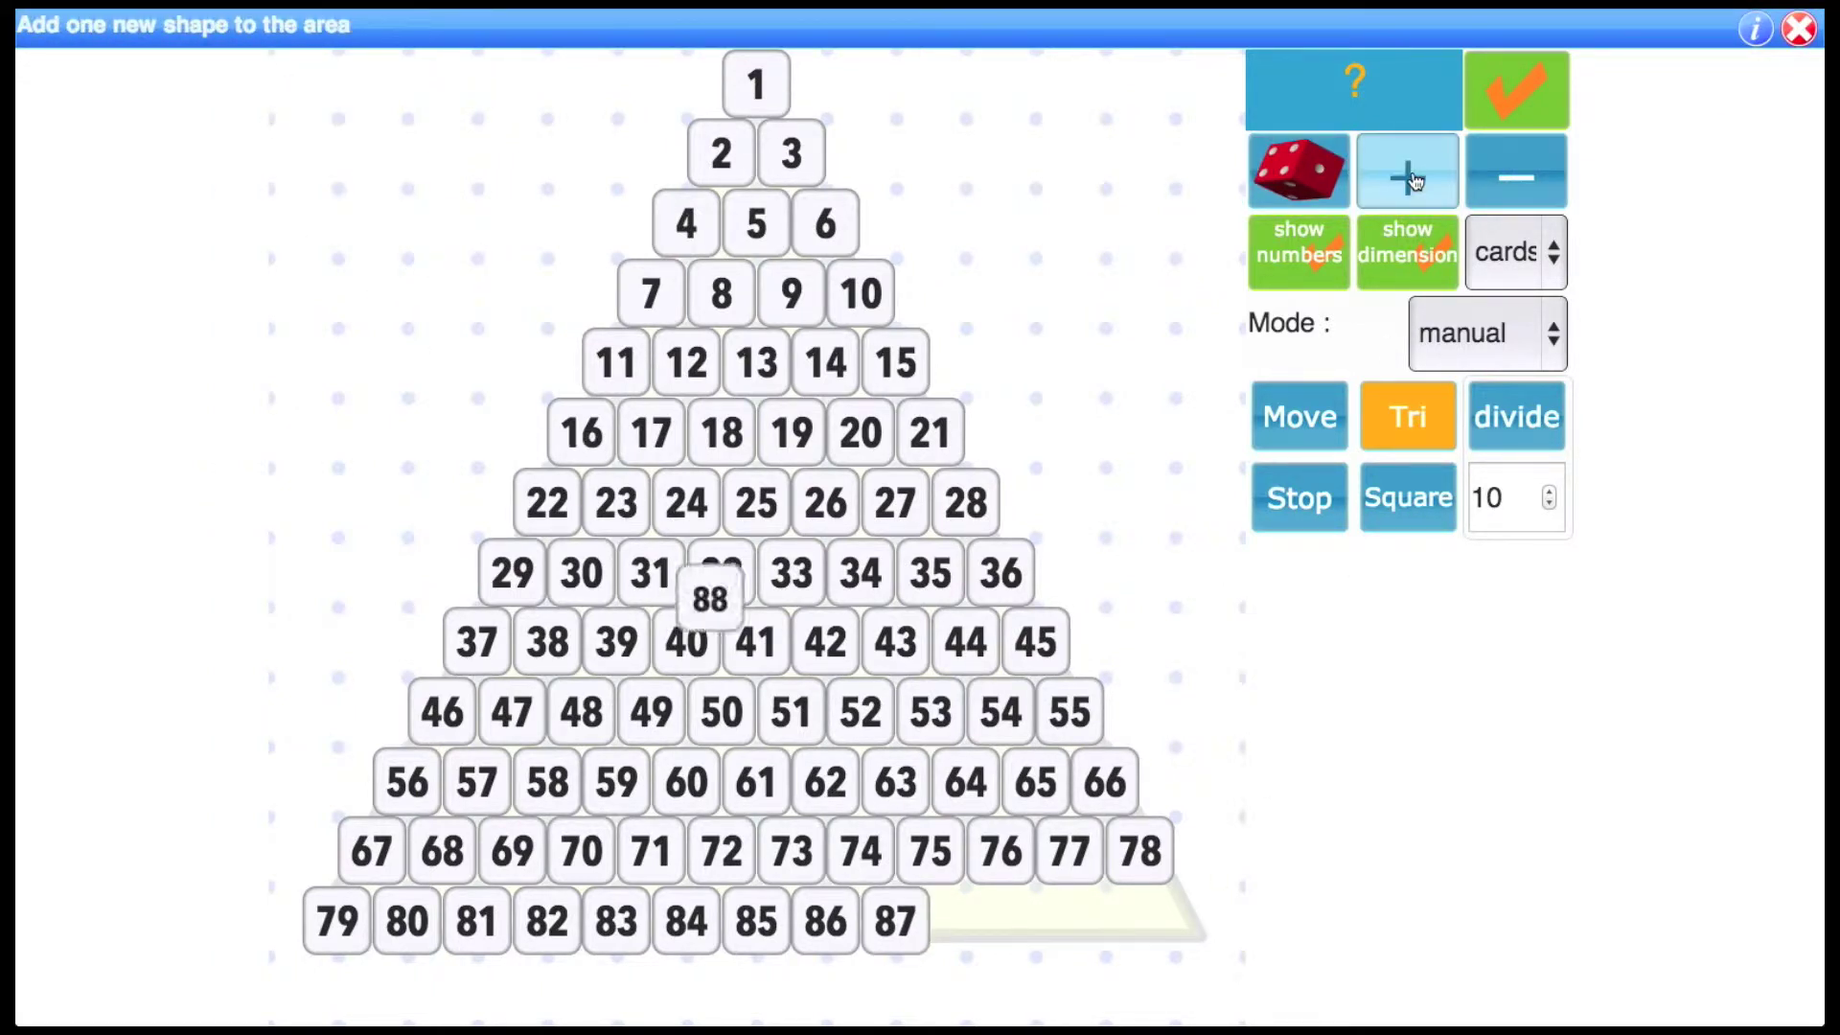
{"action": "left_click", "coordinate": [1417, 180]}
{"action": "left_click", "coordinate": [1416, 180]}
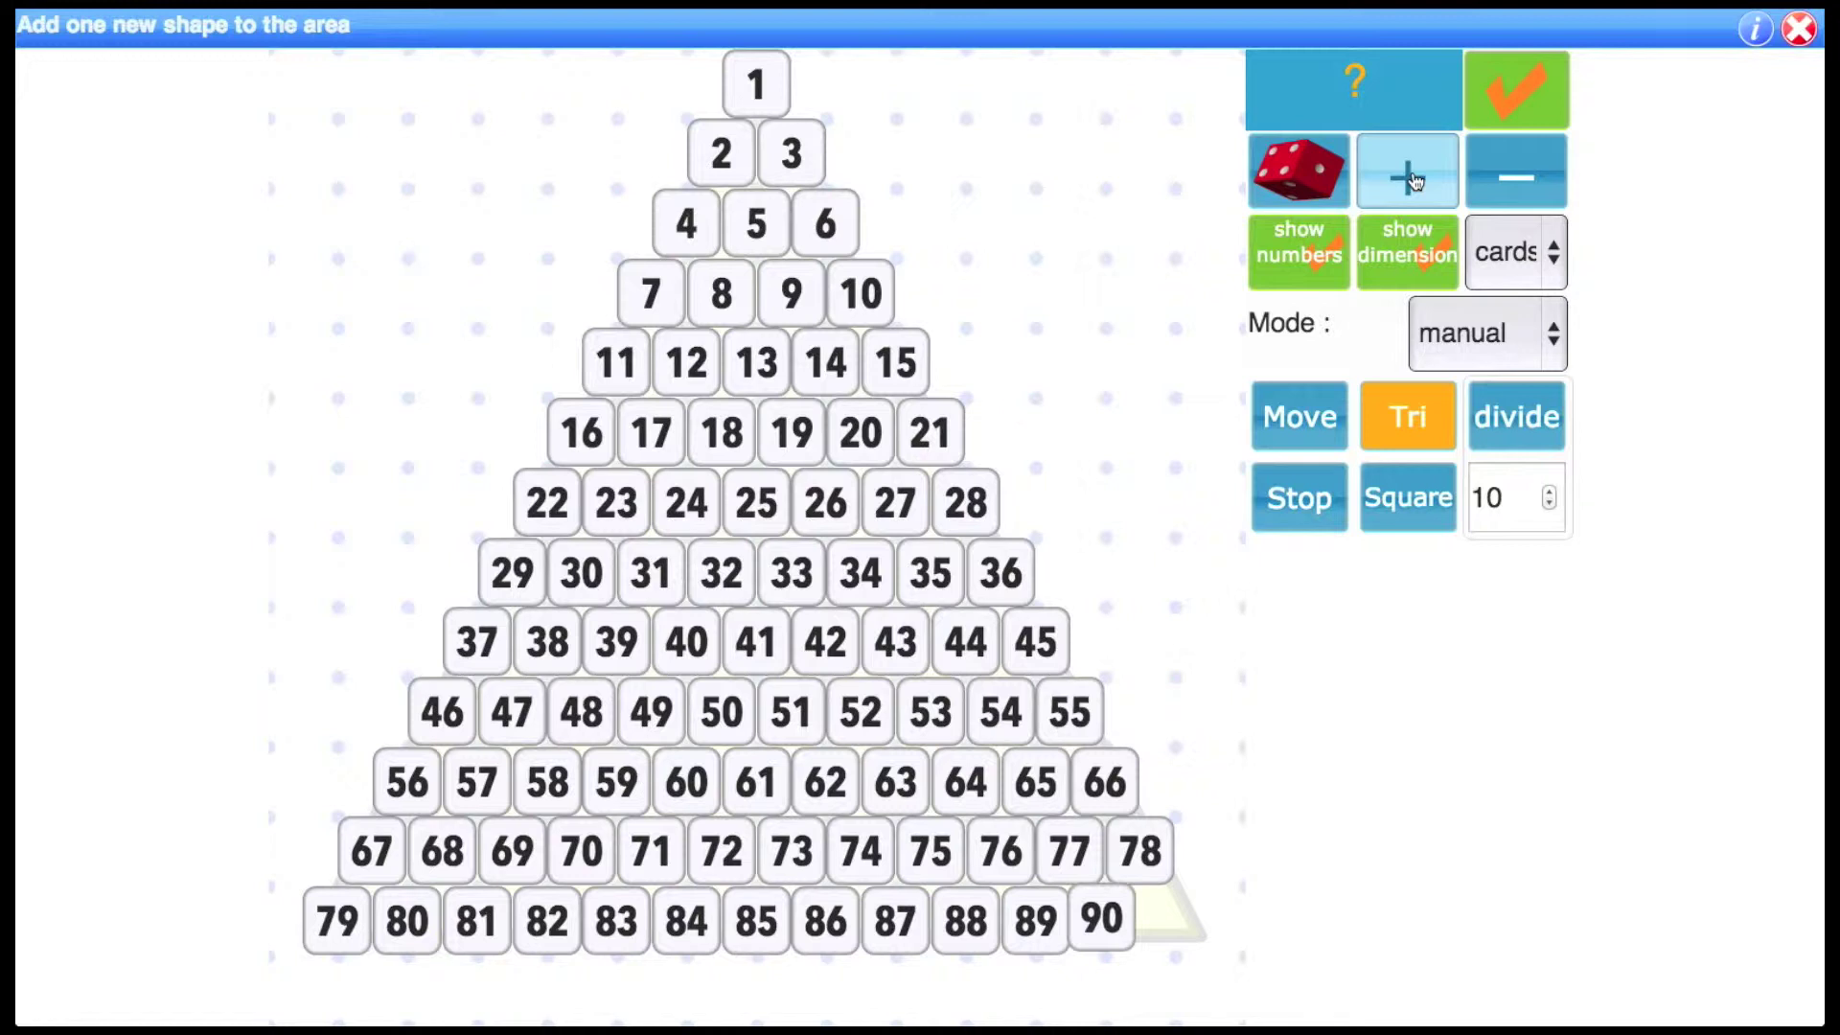
{"action": "left_click", "coordinate": [1415, 181]}
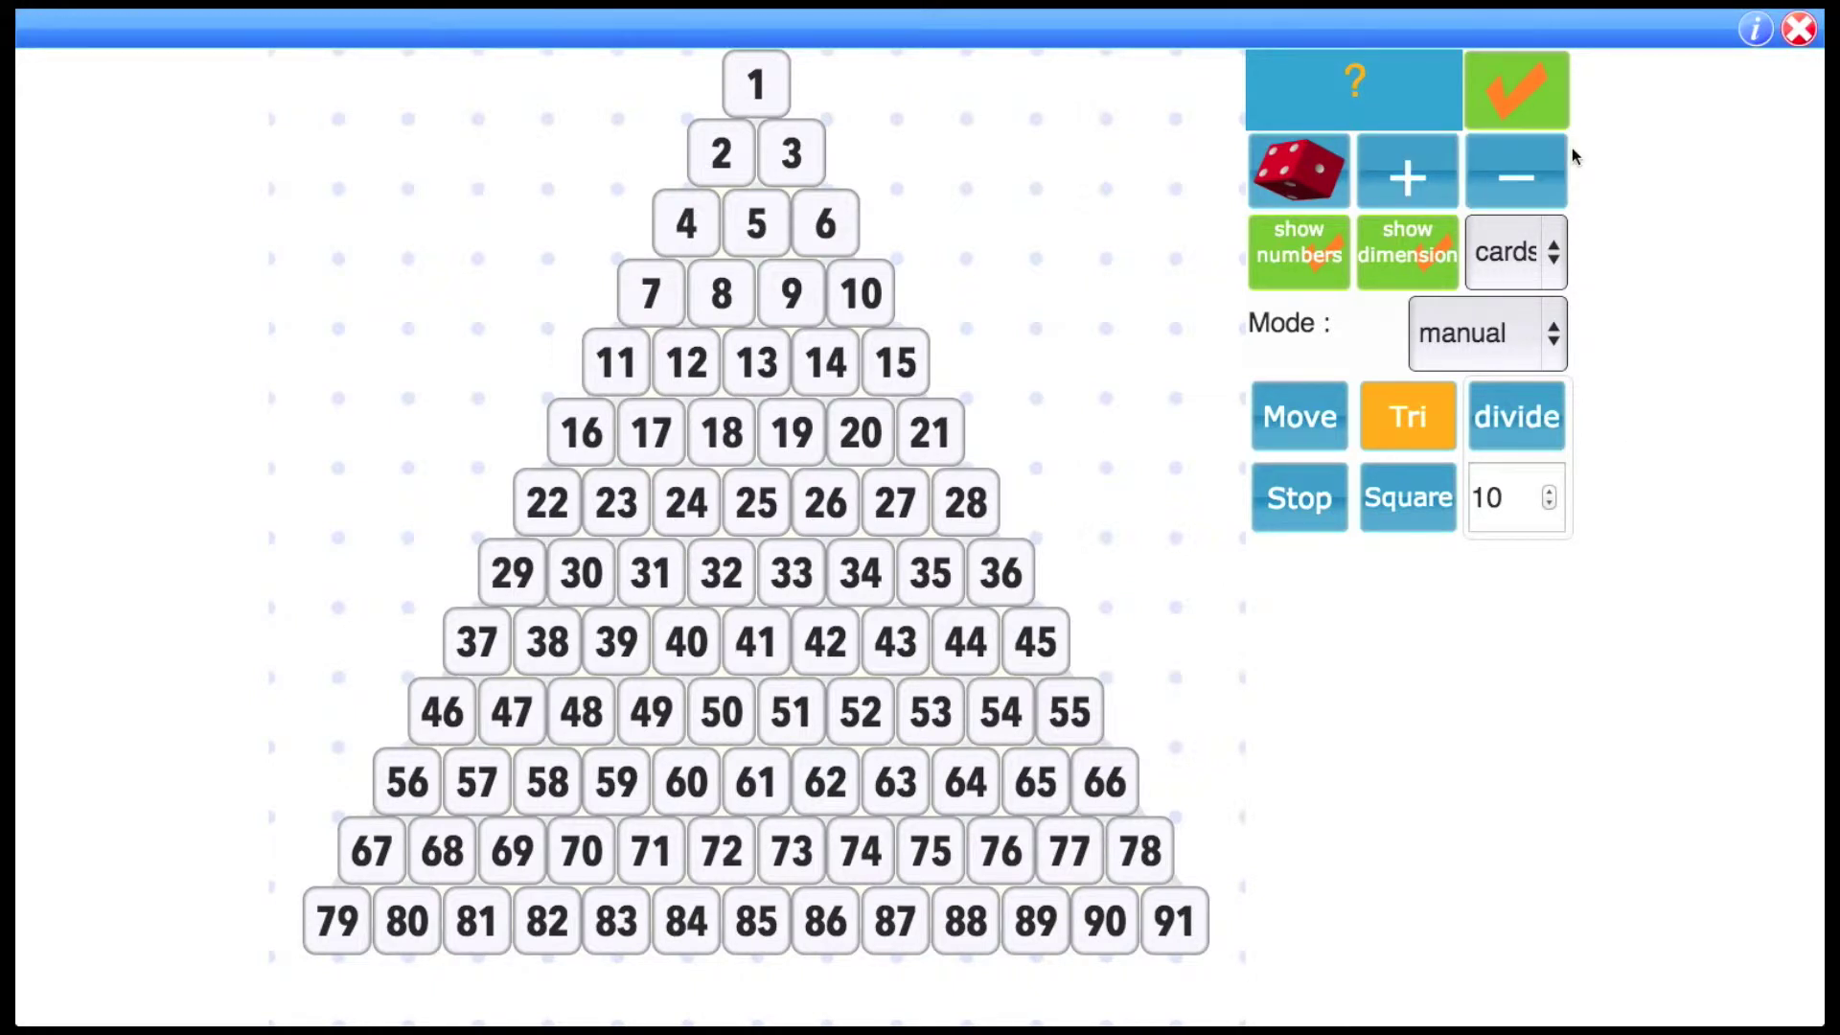
{"action": "left_click", "coordinate": [1549, 170]}
{"action": "left_click", "coordinate": [1549, 170]}
{"action": "left_click", "coordinate": [1549, 170]}
{"action": "left_click", "coordinate": [1549, 170]}
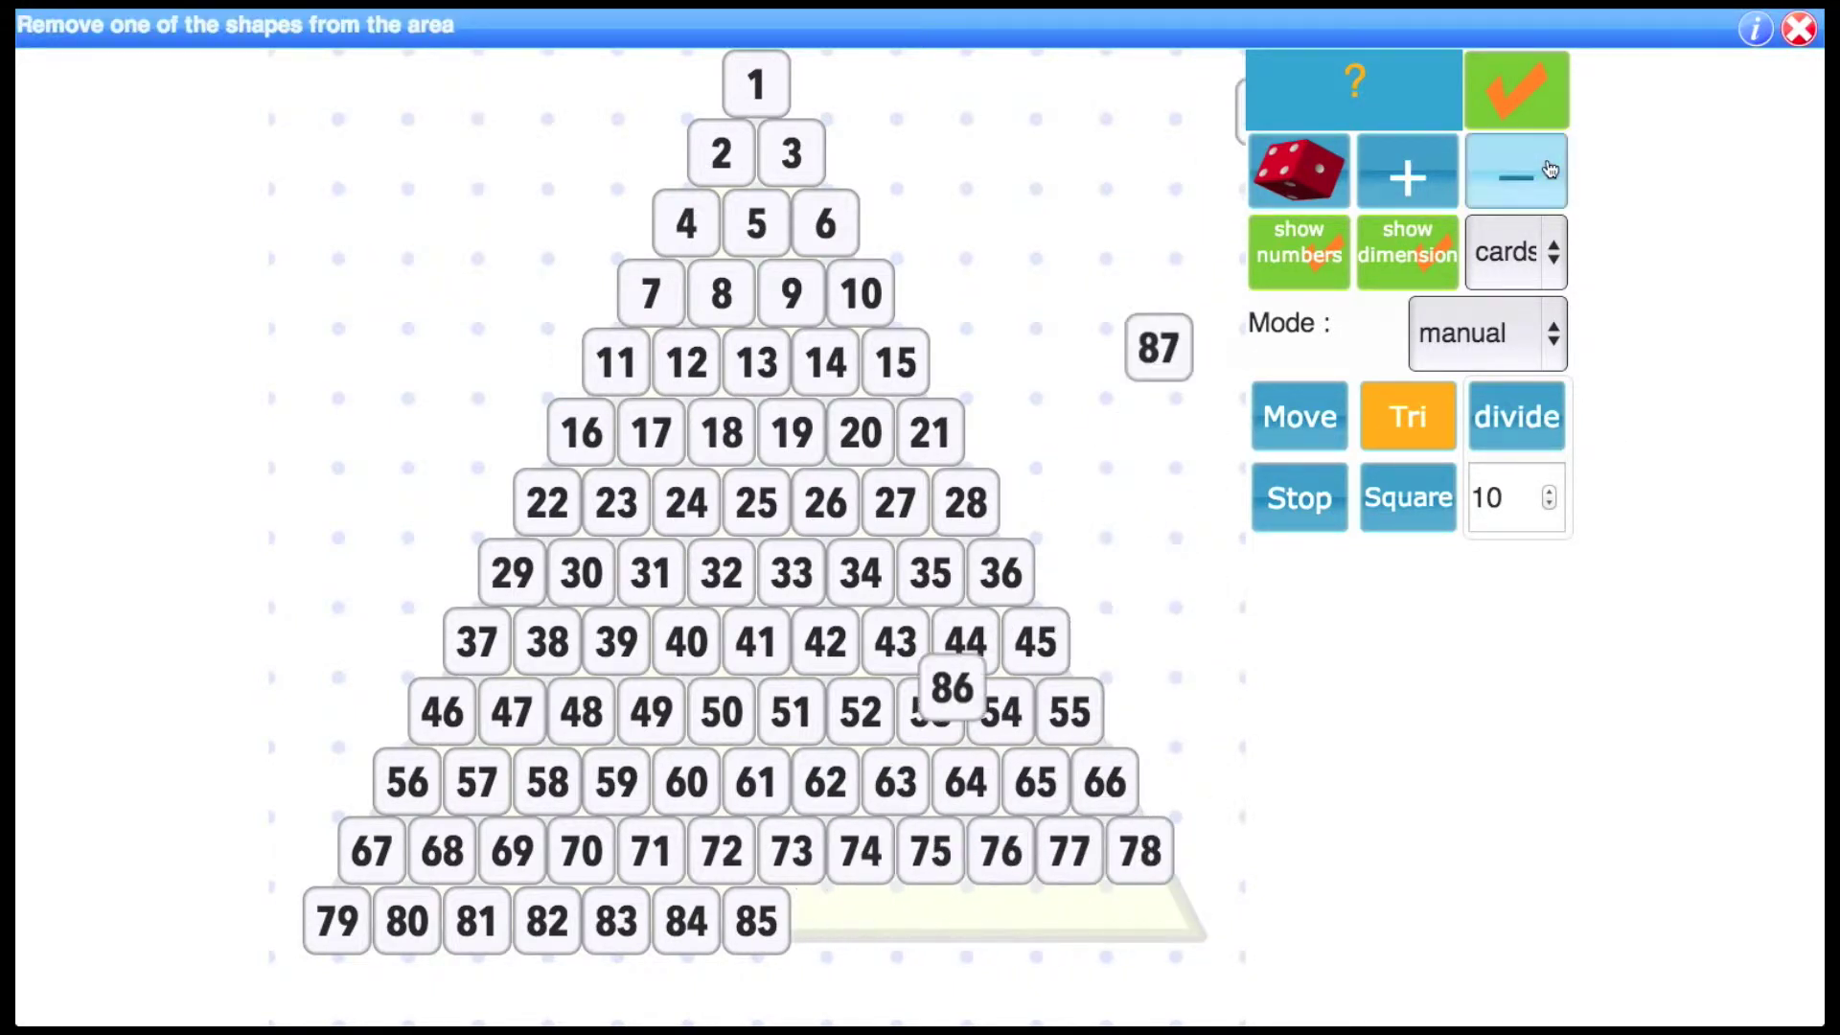
Step: Reveal the total field and lower the card total to 70
{"action": "left_click", "coordinate": [1377, 90]}
{"action": "left_click", "coordinate": [1446, 96]}
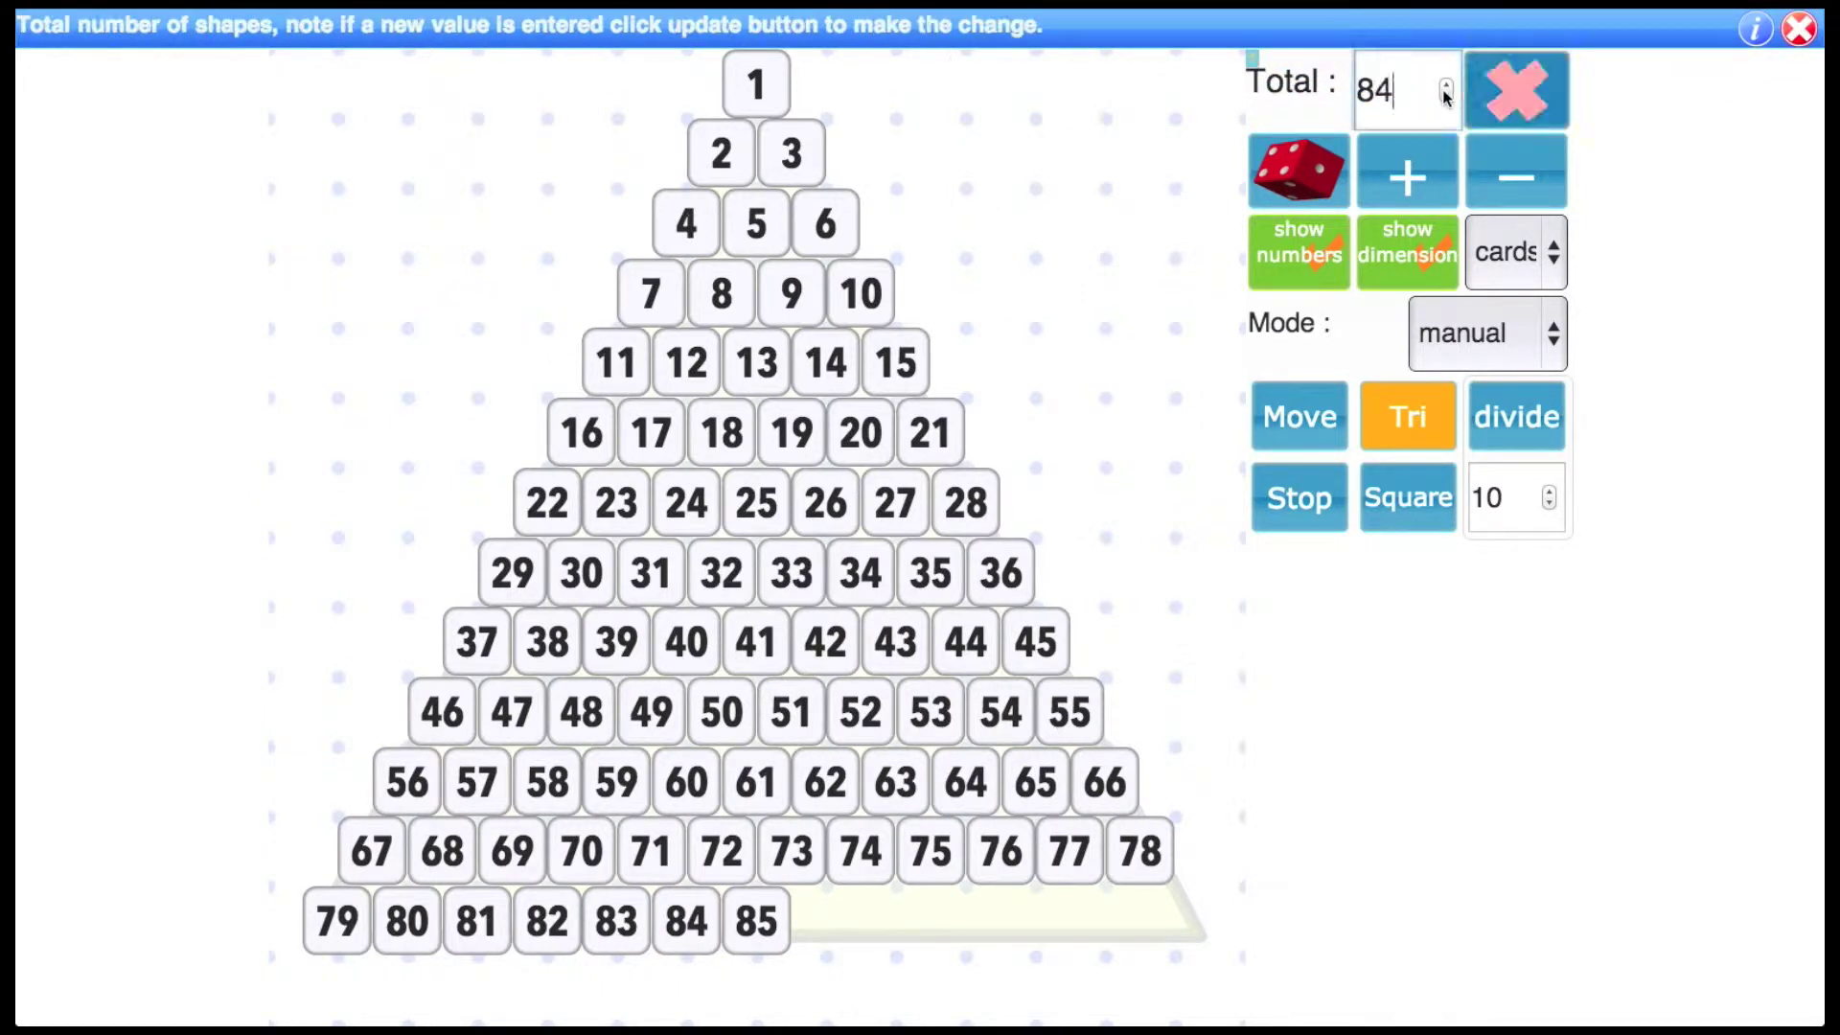
{"action": "left_click", "coordinate": [1446, 96]}
{"action": "left_click", "coordinate": [1446, 96]}
{"action": "left_click", "coordinate": [1446, 96]}
{"action": "left_click", "coordinate": [1447, 96]}
{"action": "left_click", "coordinate": [1446, 96]}
{"action": "left_click", "coordinate": [1446, 95]}
{"action": "left_click", "coordinate": [1446, 96]}
{"action": "left_click", "coordinate": [1446, 96]}
{"action": "left_click", "coordinate": [1447, 96]}
{"action": "left_click", "coordinate": [1446, 96]}
{"action": "left_click", "coordinate": [1446, 96]}
{"action": "left_click", "coordinate": [1446, 96]}
{"action": "left_click", "coordinate": [1507, 102]}
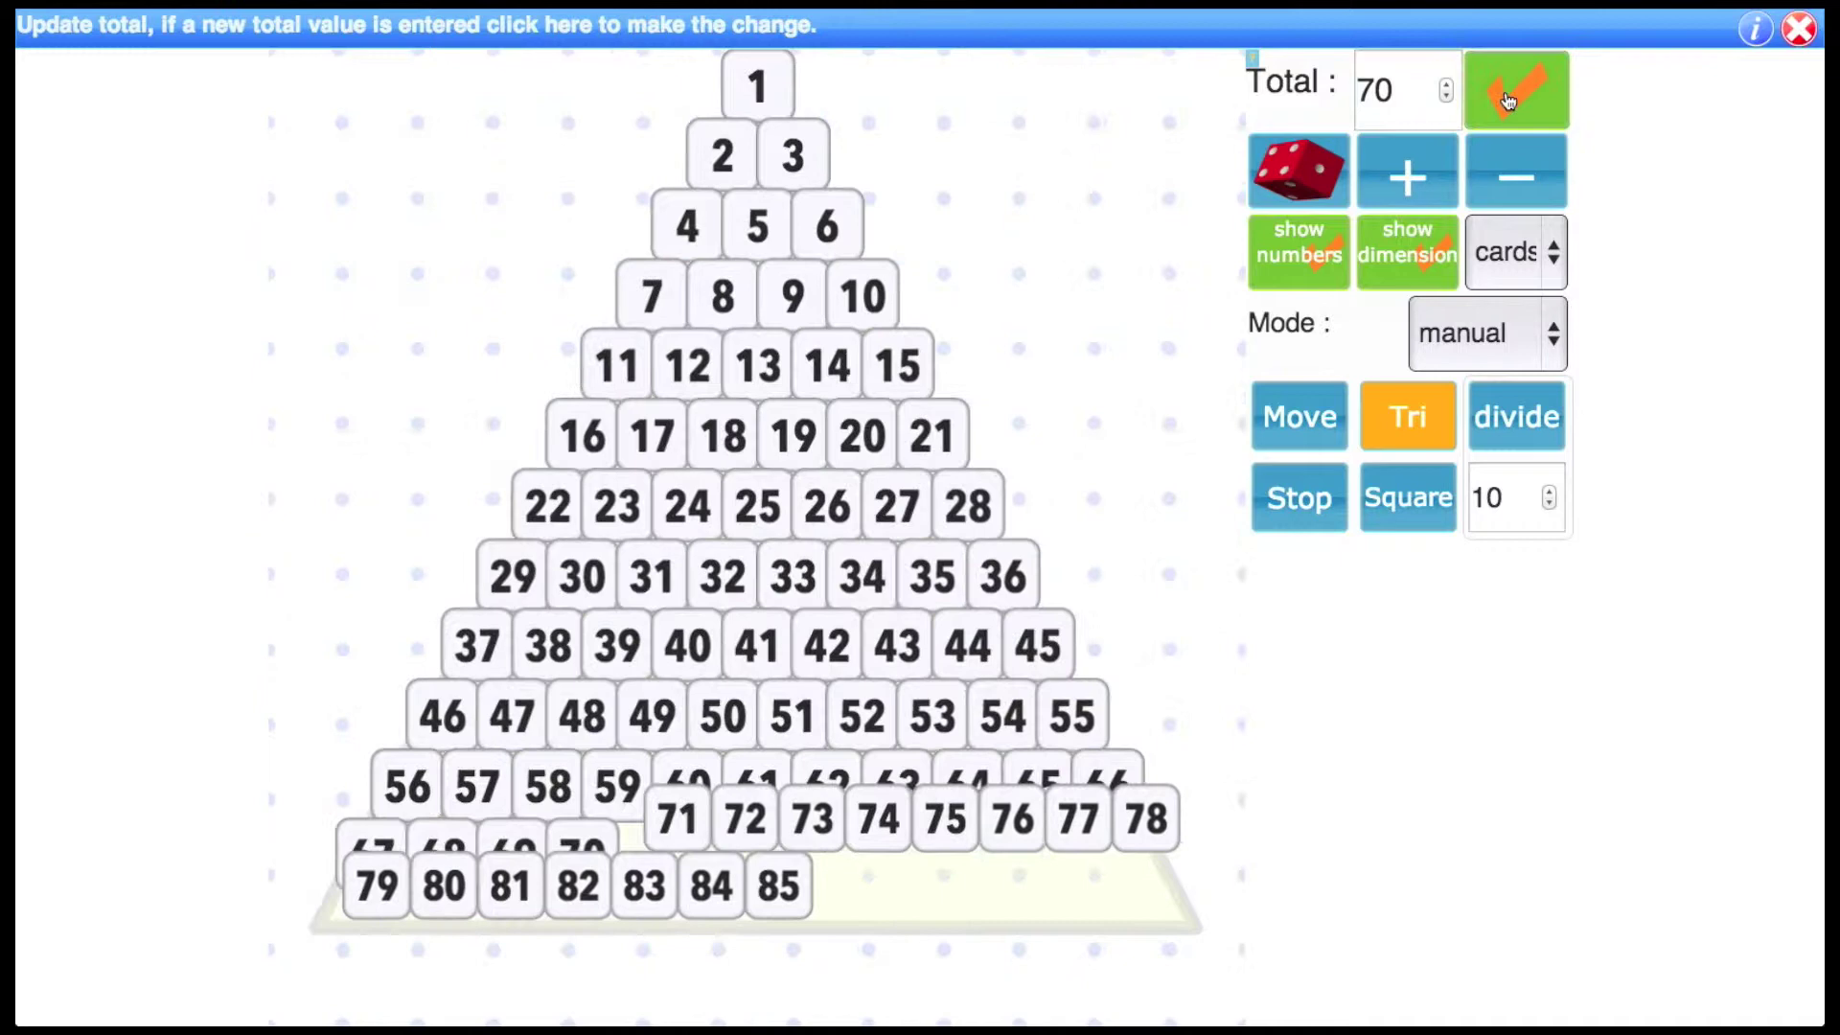
Step: Lower the total to 24 cards, leaving a stepped triangle ending in a row of three
{"action": "left_click", "coordinate": [1447, 95]}
{"action": "left_click_drag", "start_coordinate": [1447, 100], "coordinate": [1448, 100]}
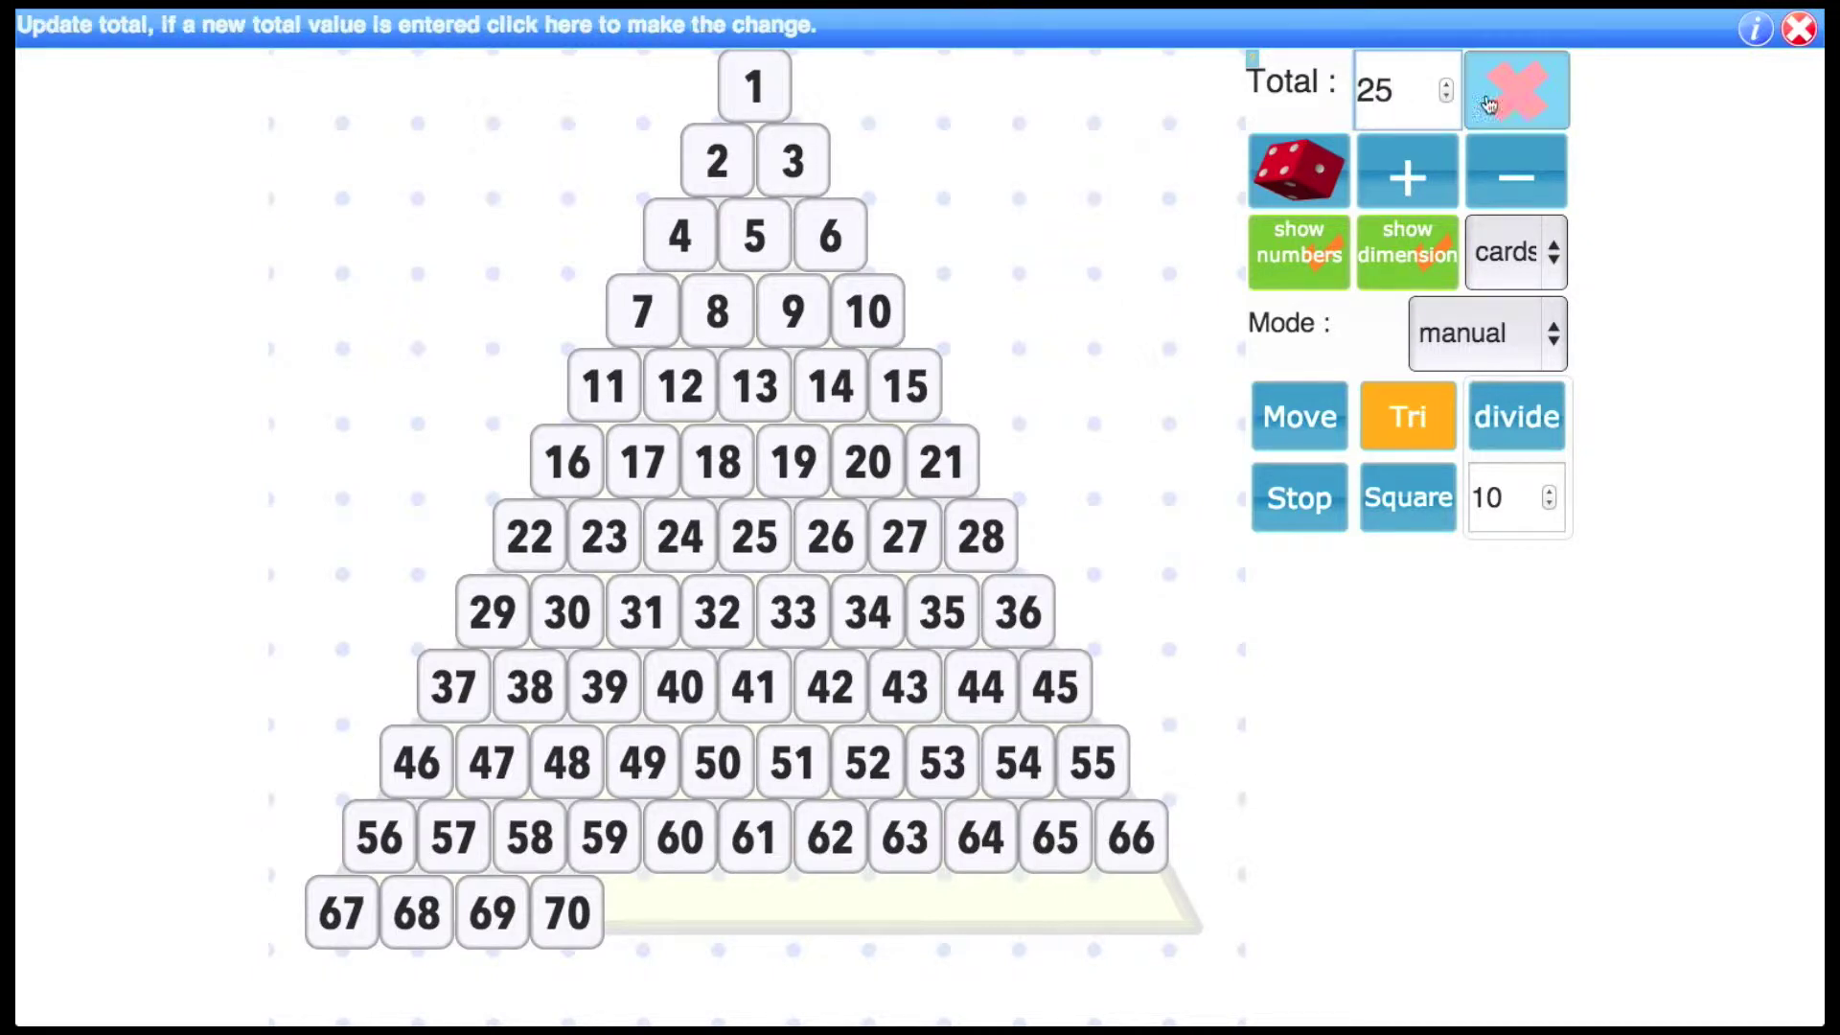
{"action": "left_click", "coordinate": [1446, 97]}
{"action": "left_click", "coordinate": [1474, 91]}
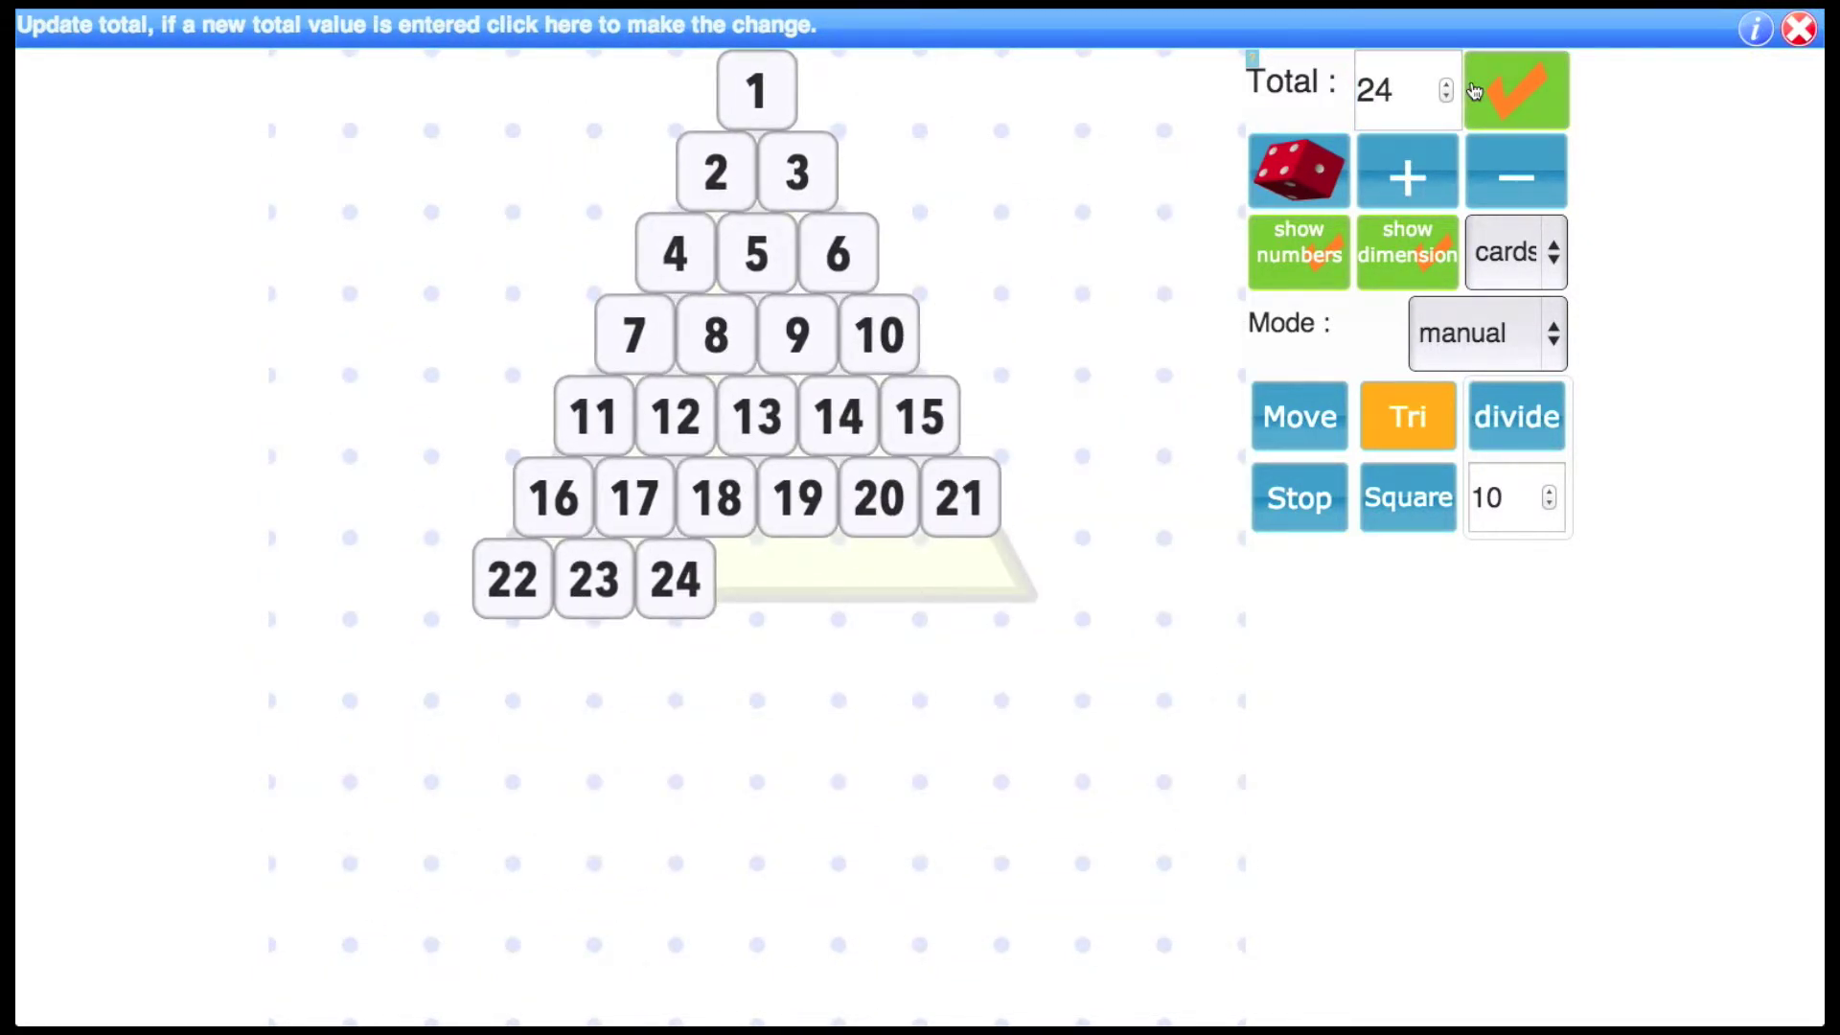
Step: Switch to Factor-Pairs mode and show the pairs 1 × 24, 2 × 12, 3 × 8 and 4 × 6
{"action": "left_click", "coordinate": [1518, 345]}
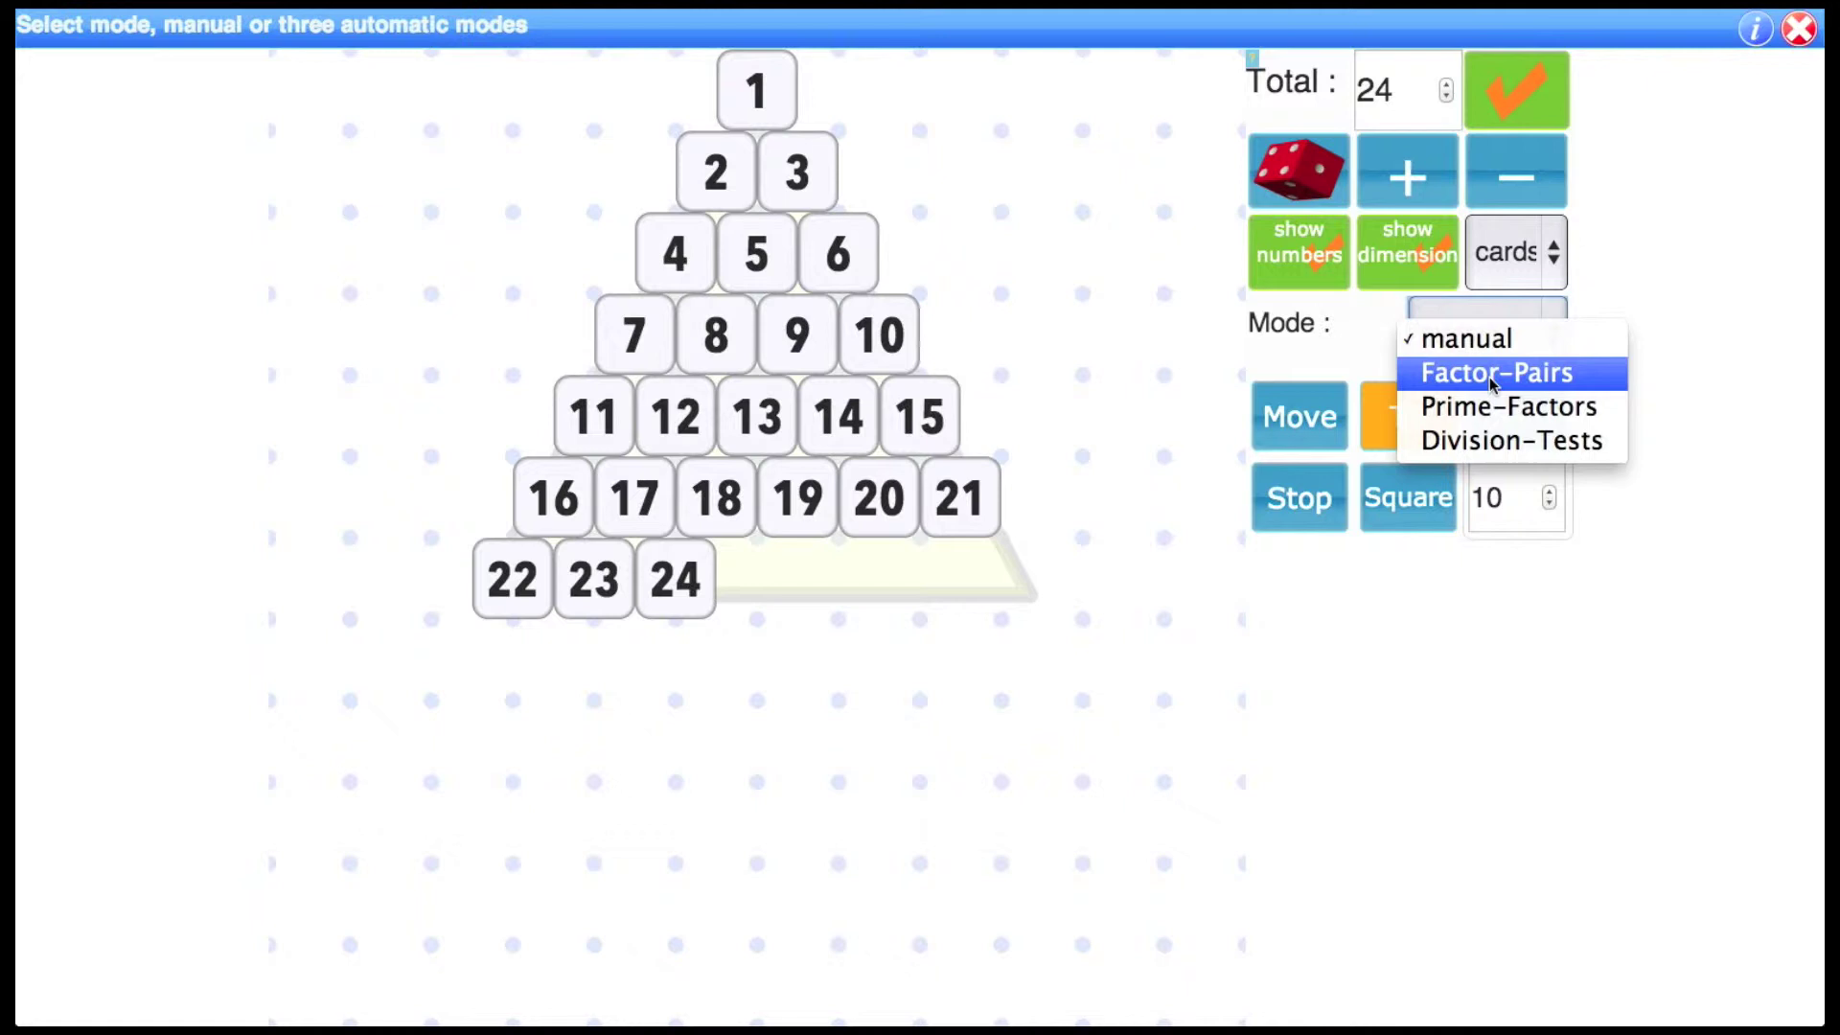
{"action": "left_click", "coordinate": [1490, 377]}
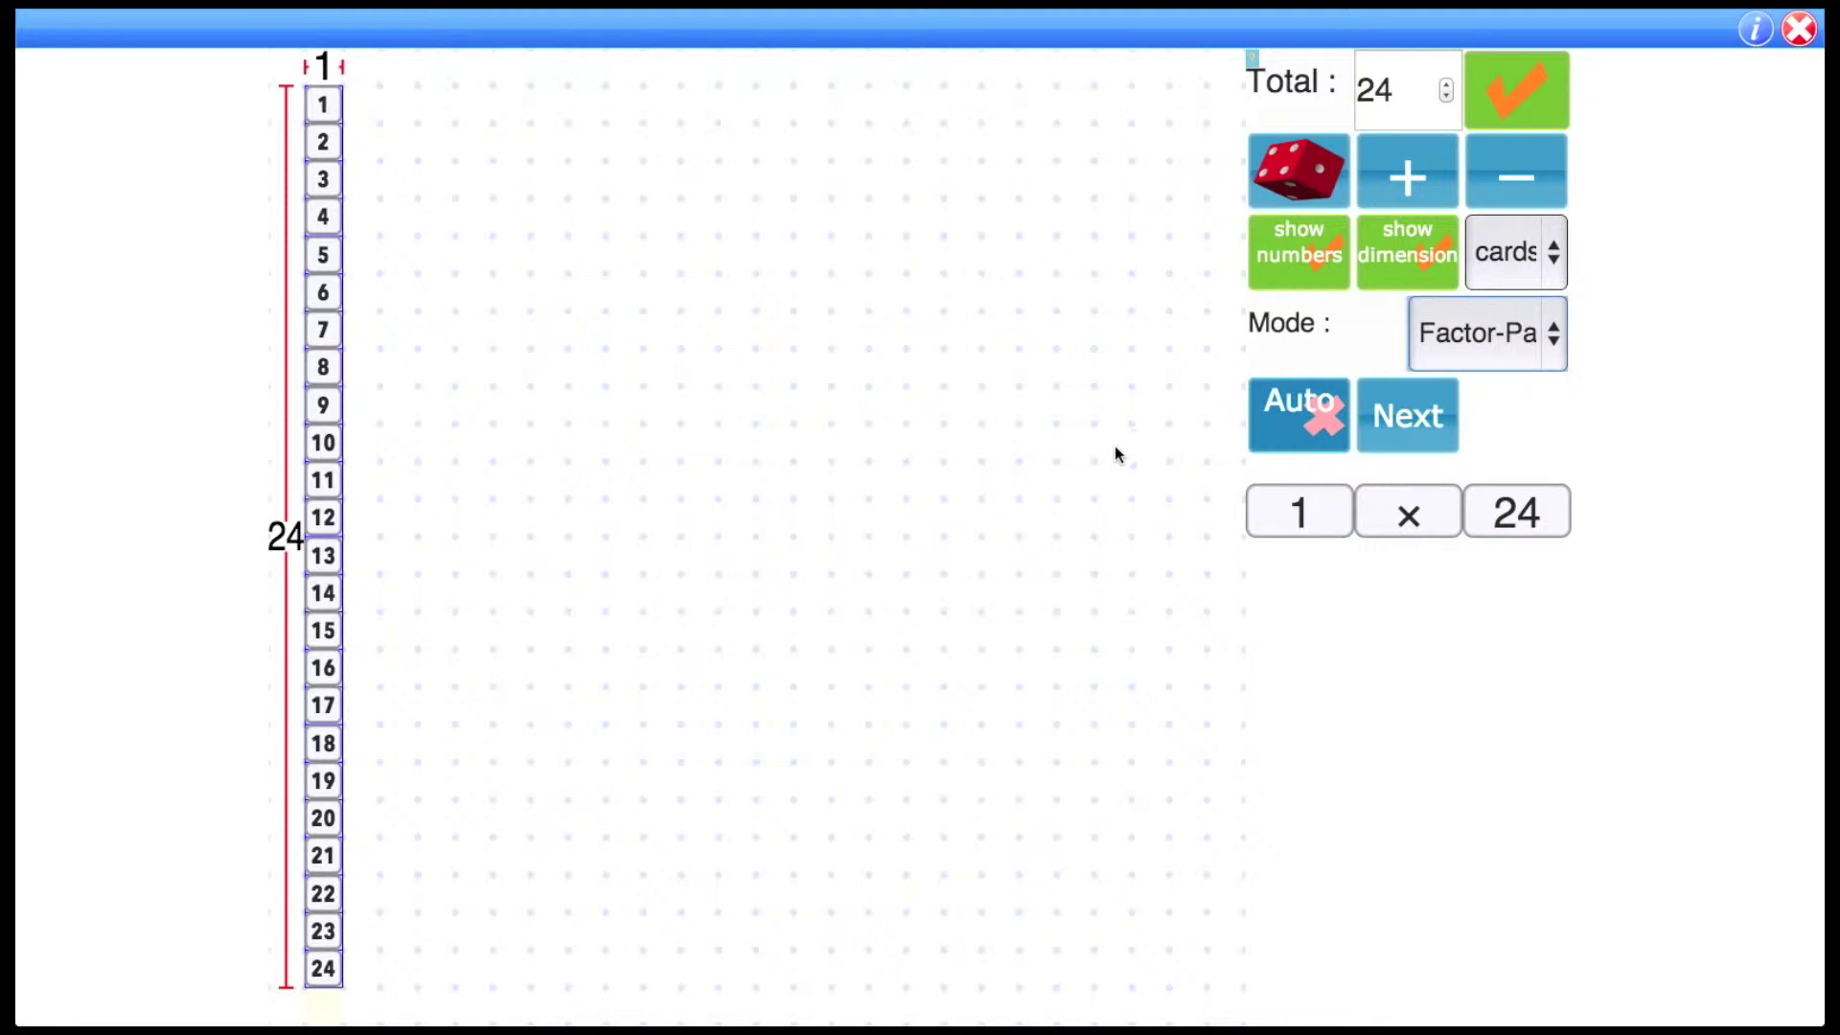
{"action": "left_click", "coordinate": [1417, 422]}
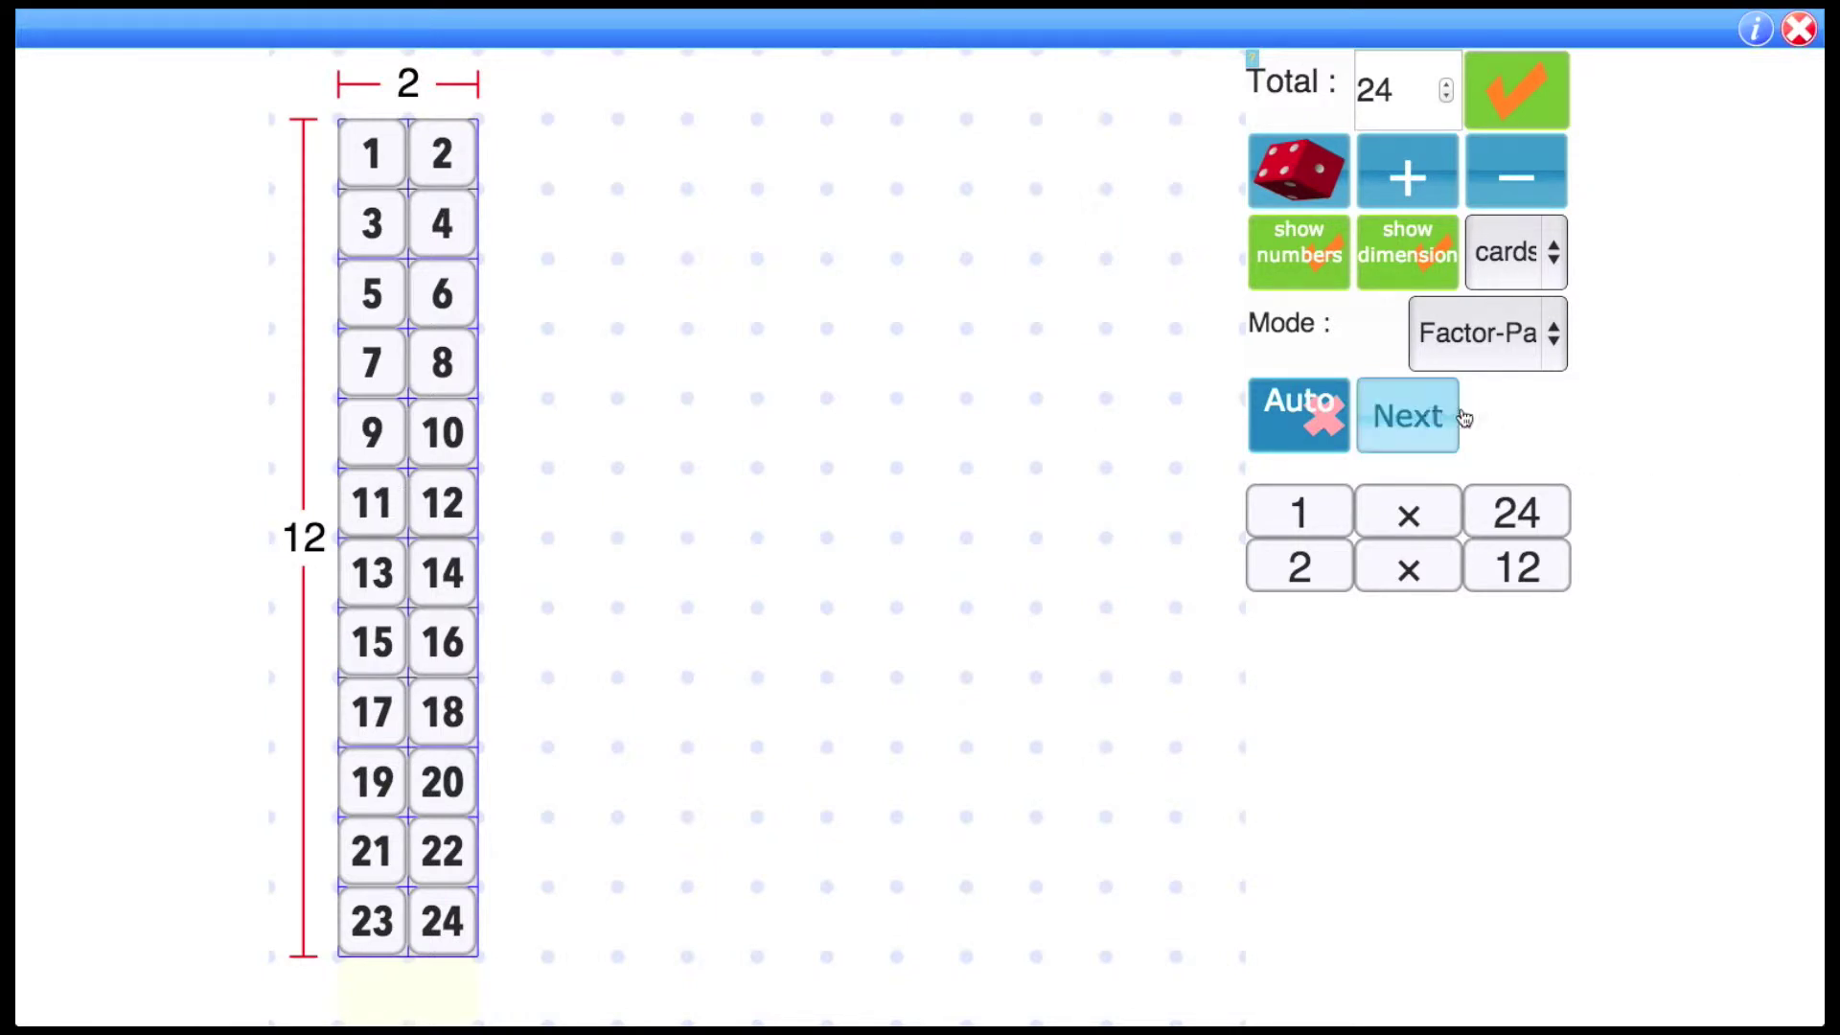
{"action": "left_click", "coordinate": [1417, 413]}
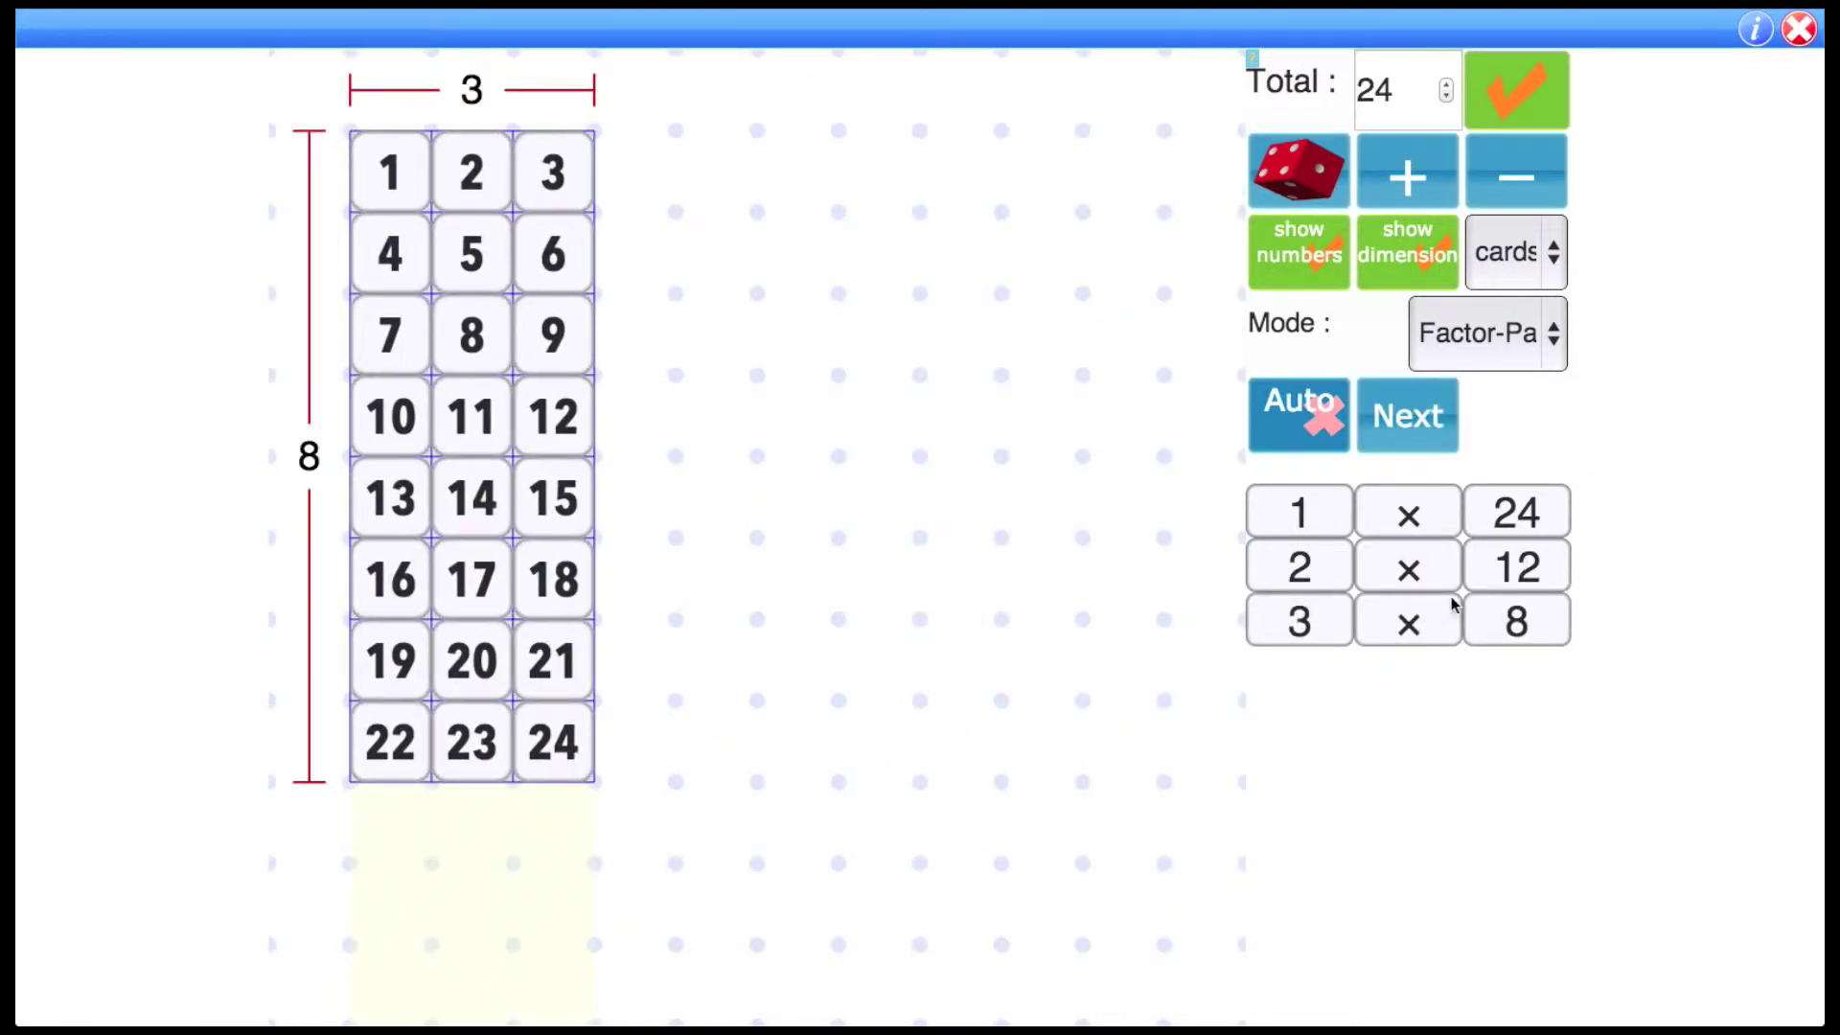
{"action": "left_click", "coordinate": [1415, 425]}
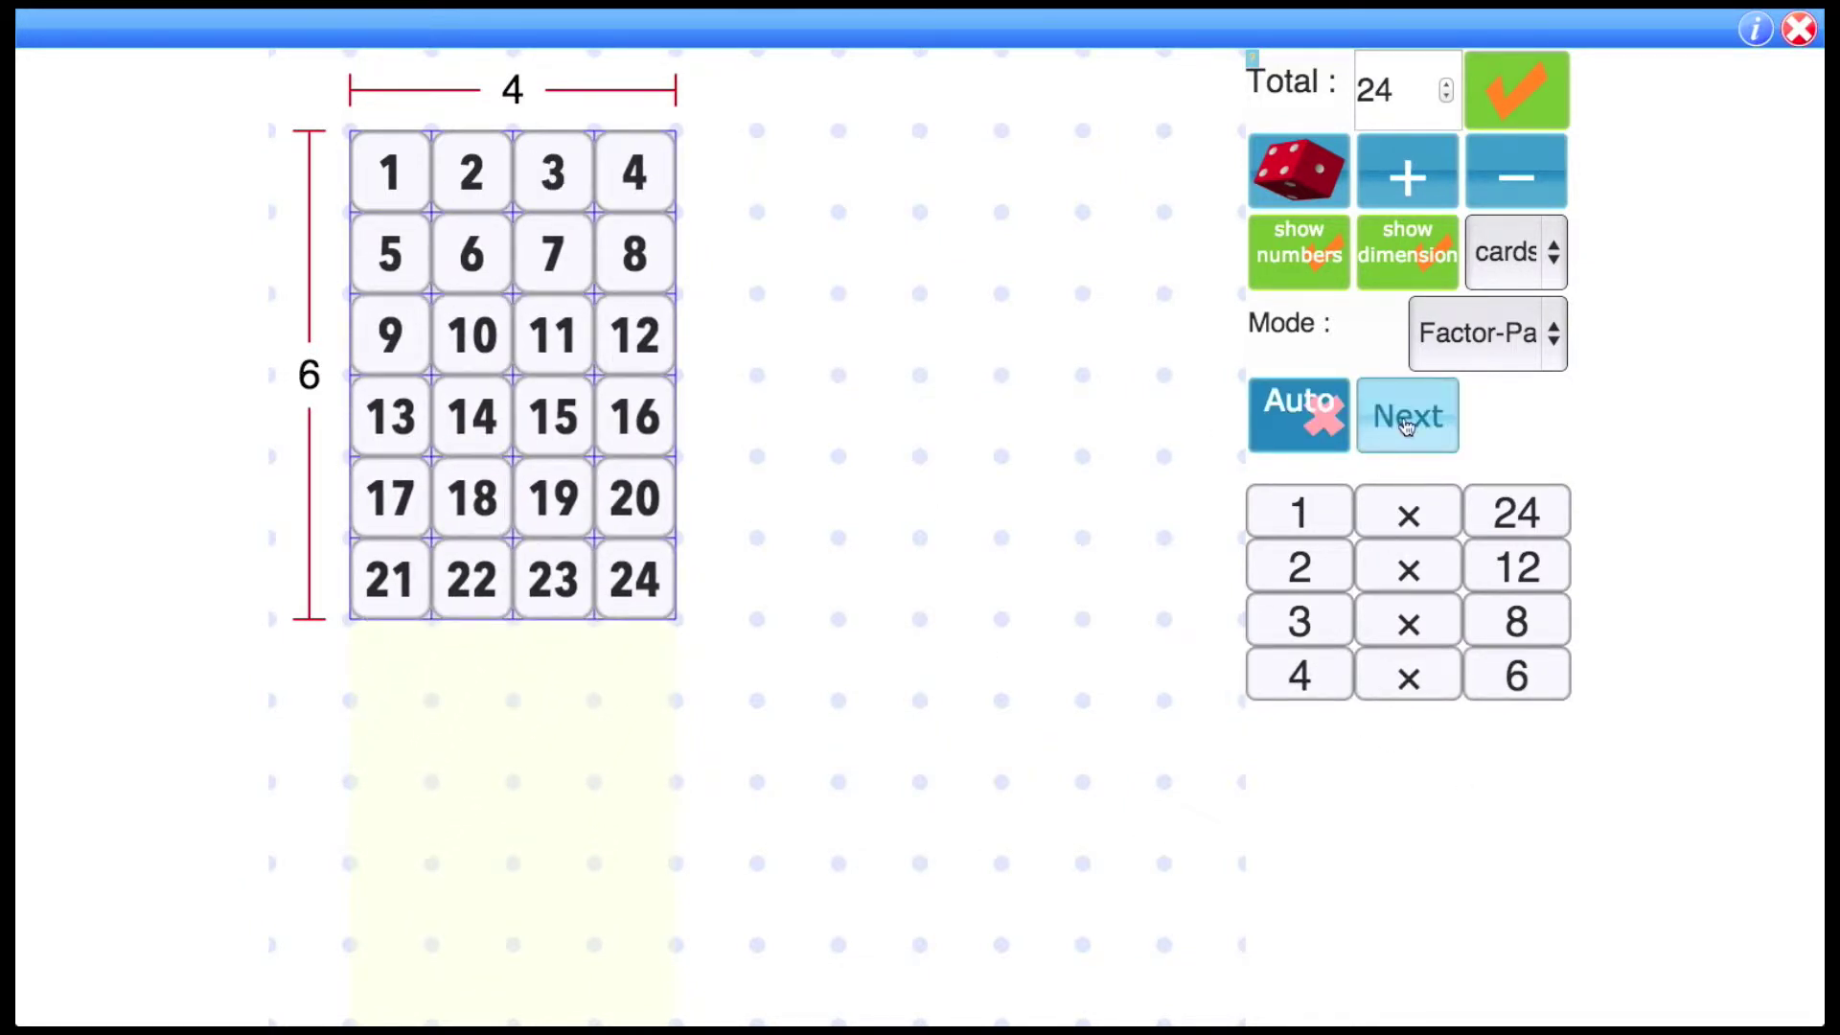
Step: Continue through the pairs 6 × 4, 8 × 3, 12 × 2 and 24 × 1
{"action": "left_click", "coordinate": [1403, 431]}
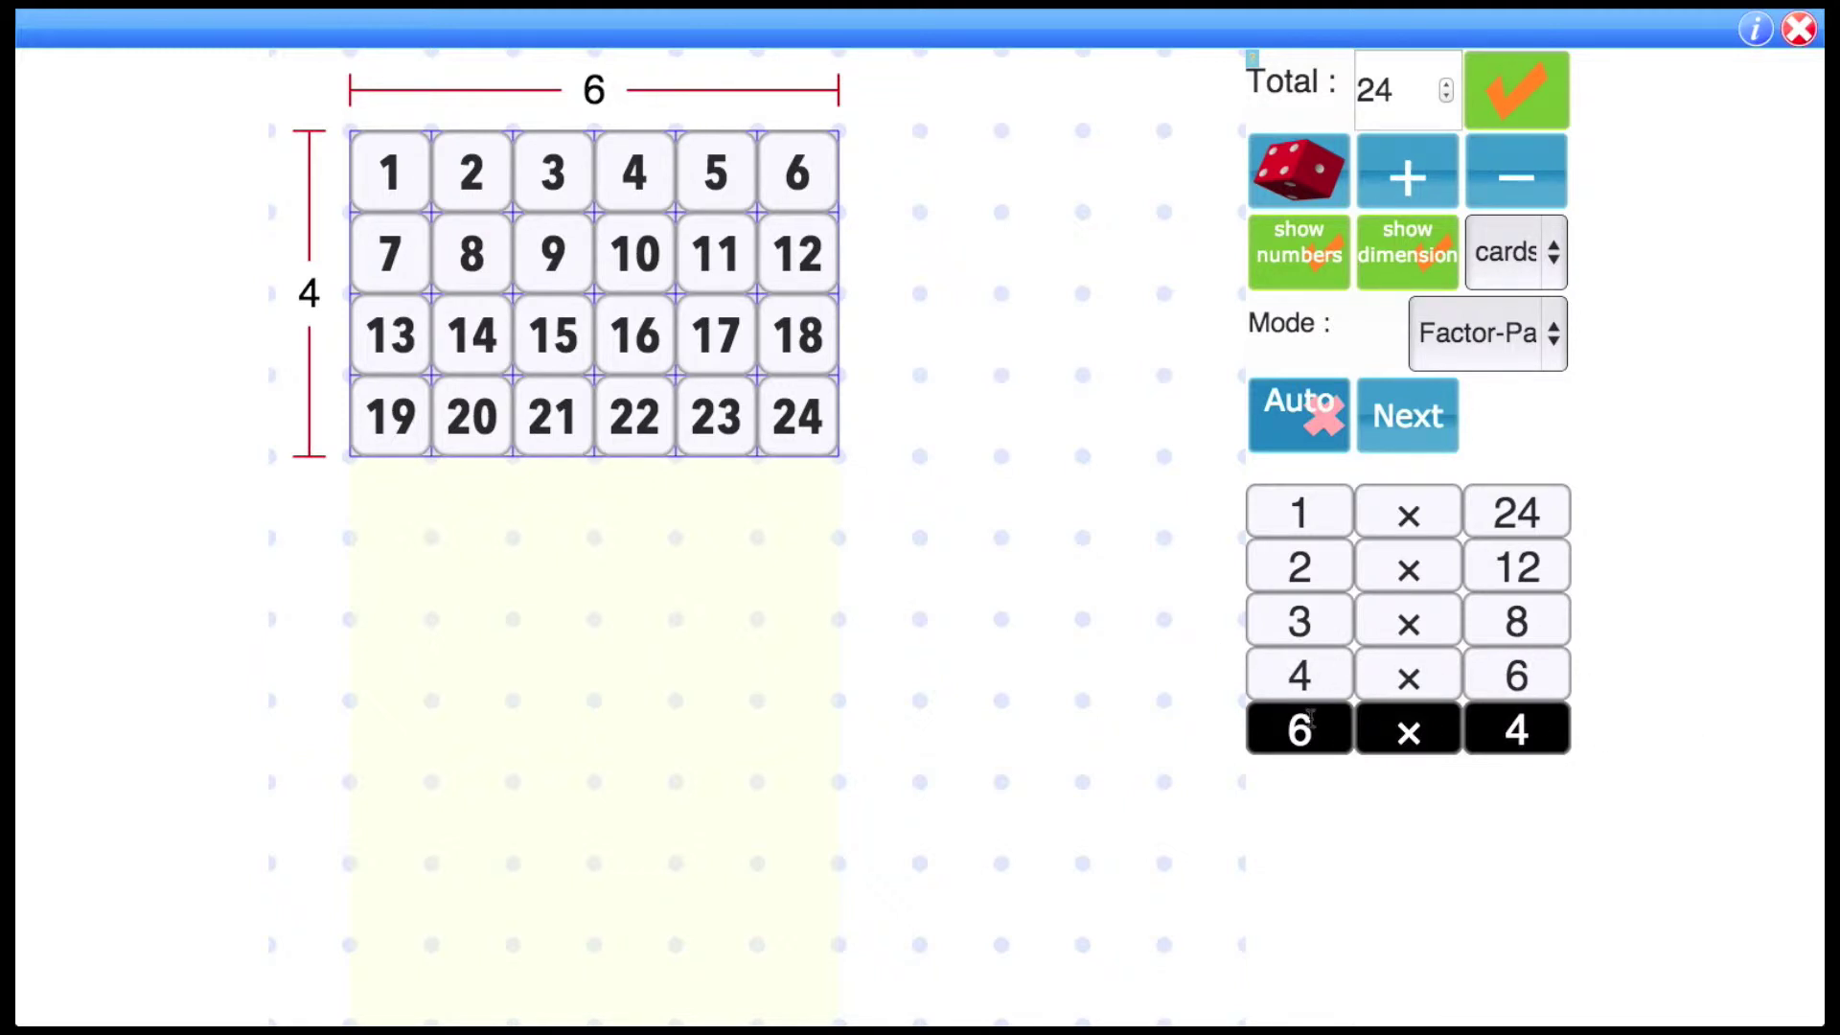
{"action": "left_click", "coordinate": [1409, 421]}
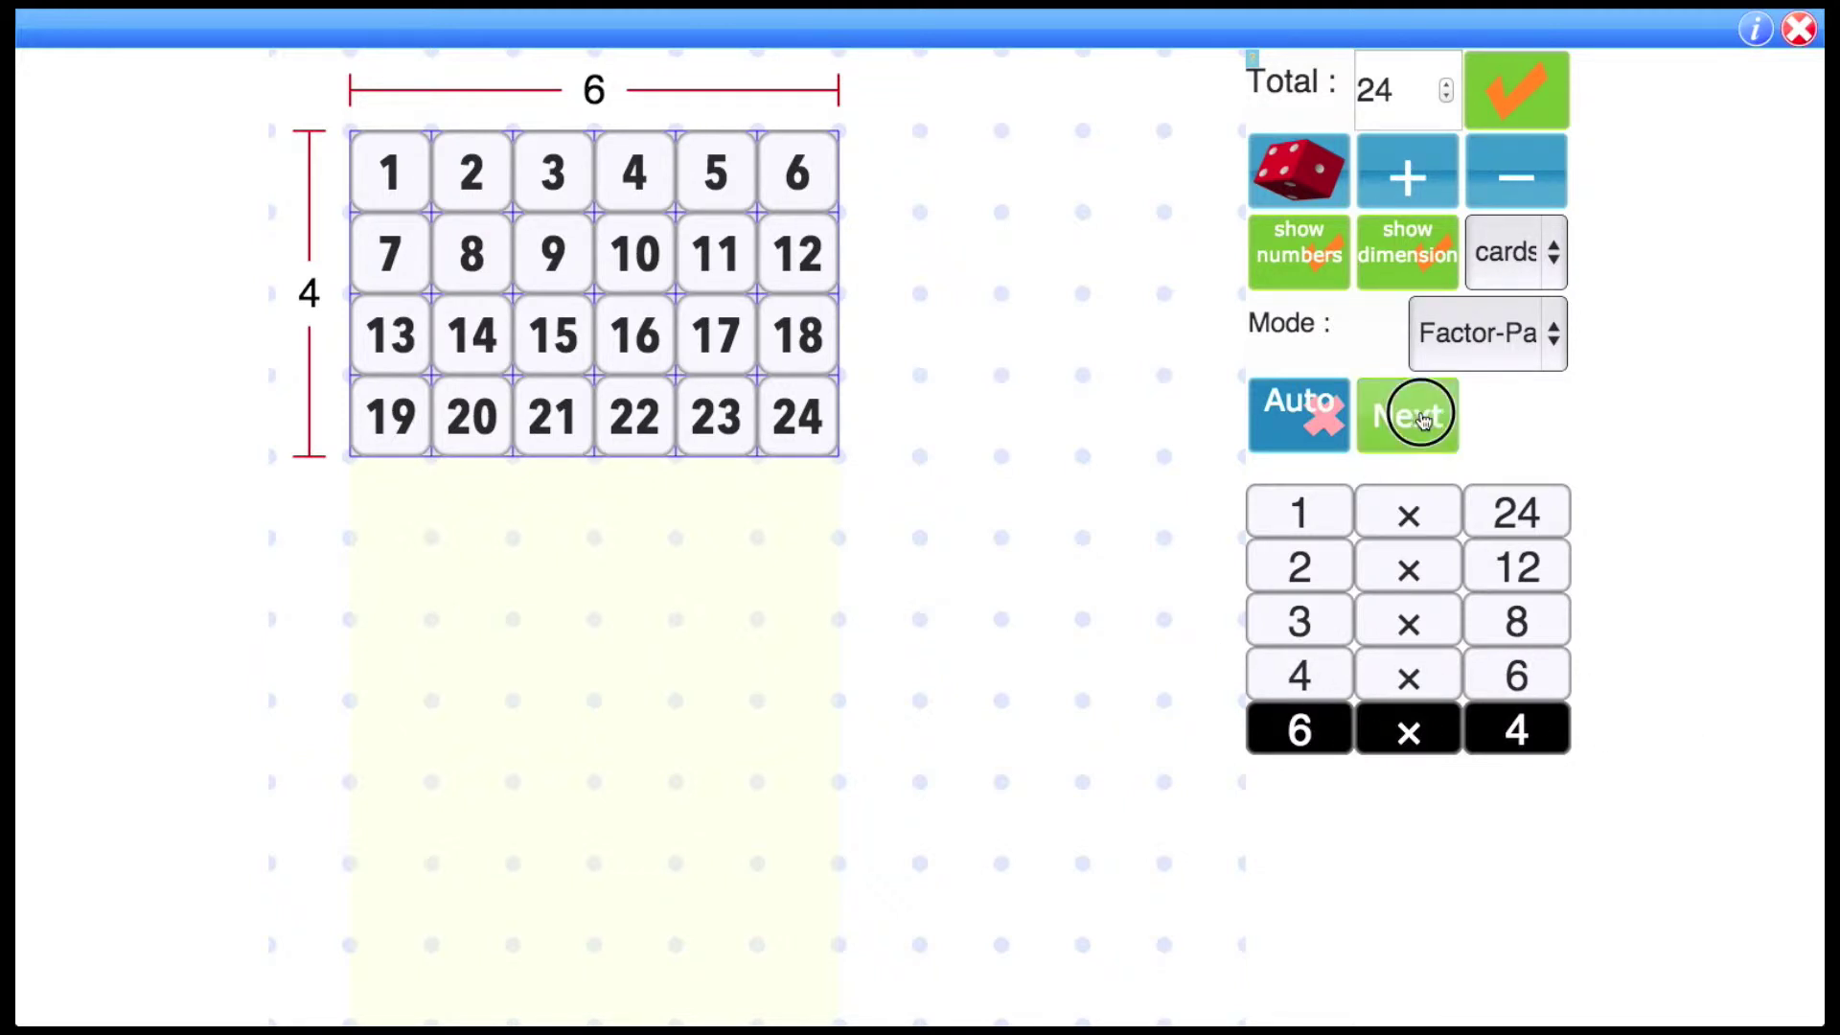
{"action": "left_click", "coordinate": [1423, 420]}
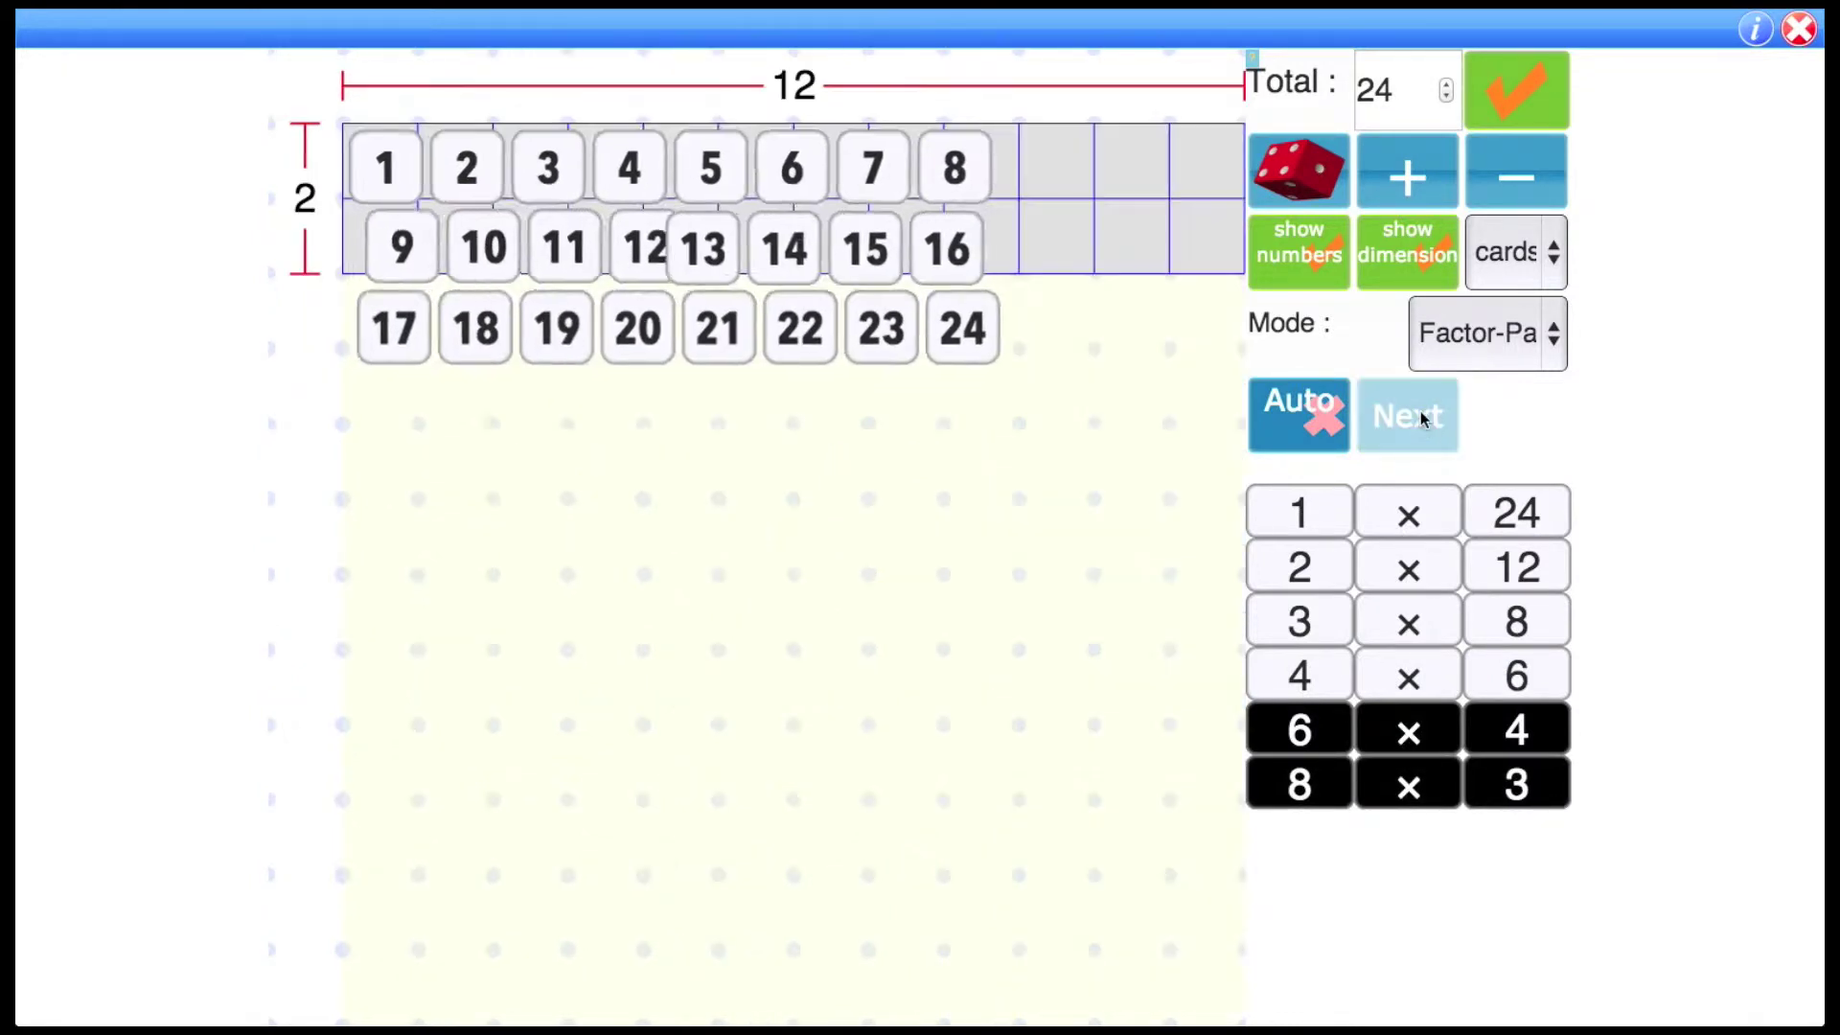
{"action": "left_click", "coordinate": [1424, 420]}
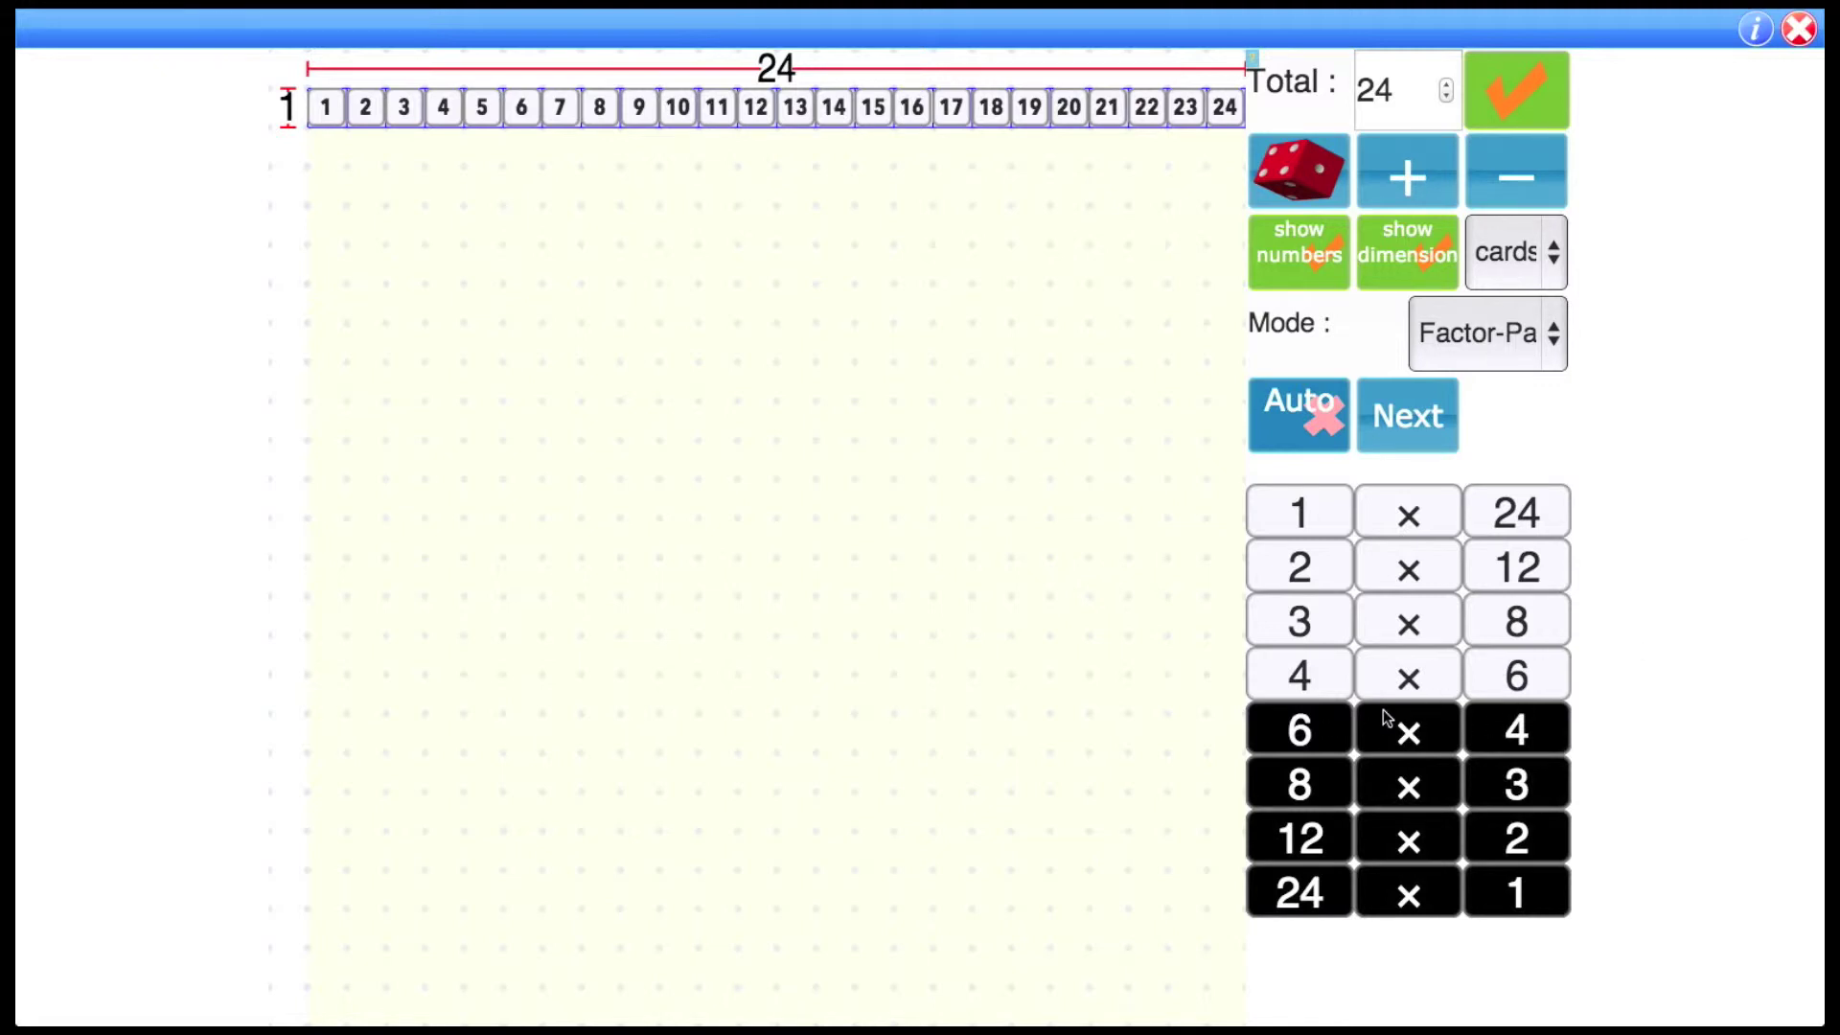
{"action": "left_click", "coordinate": [1503, 326]}
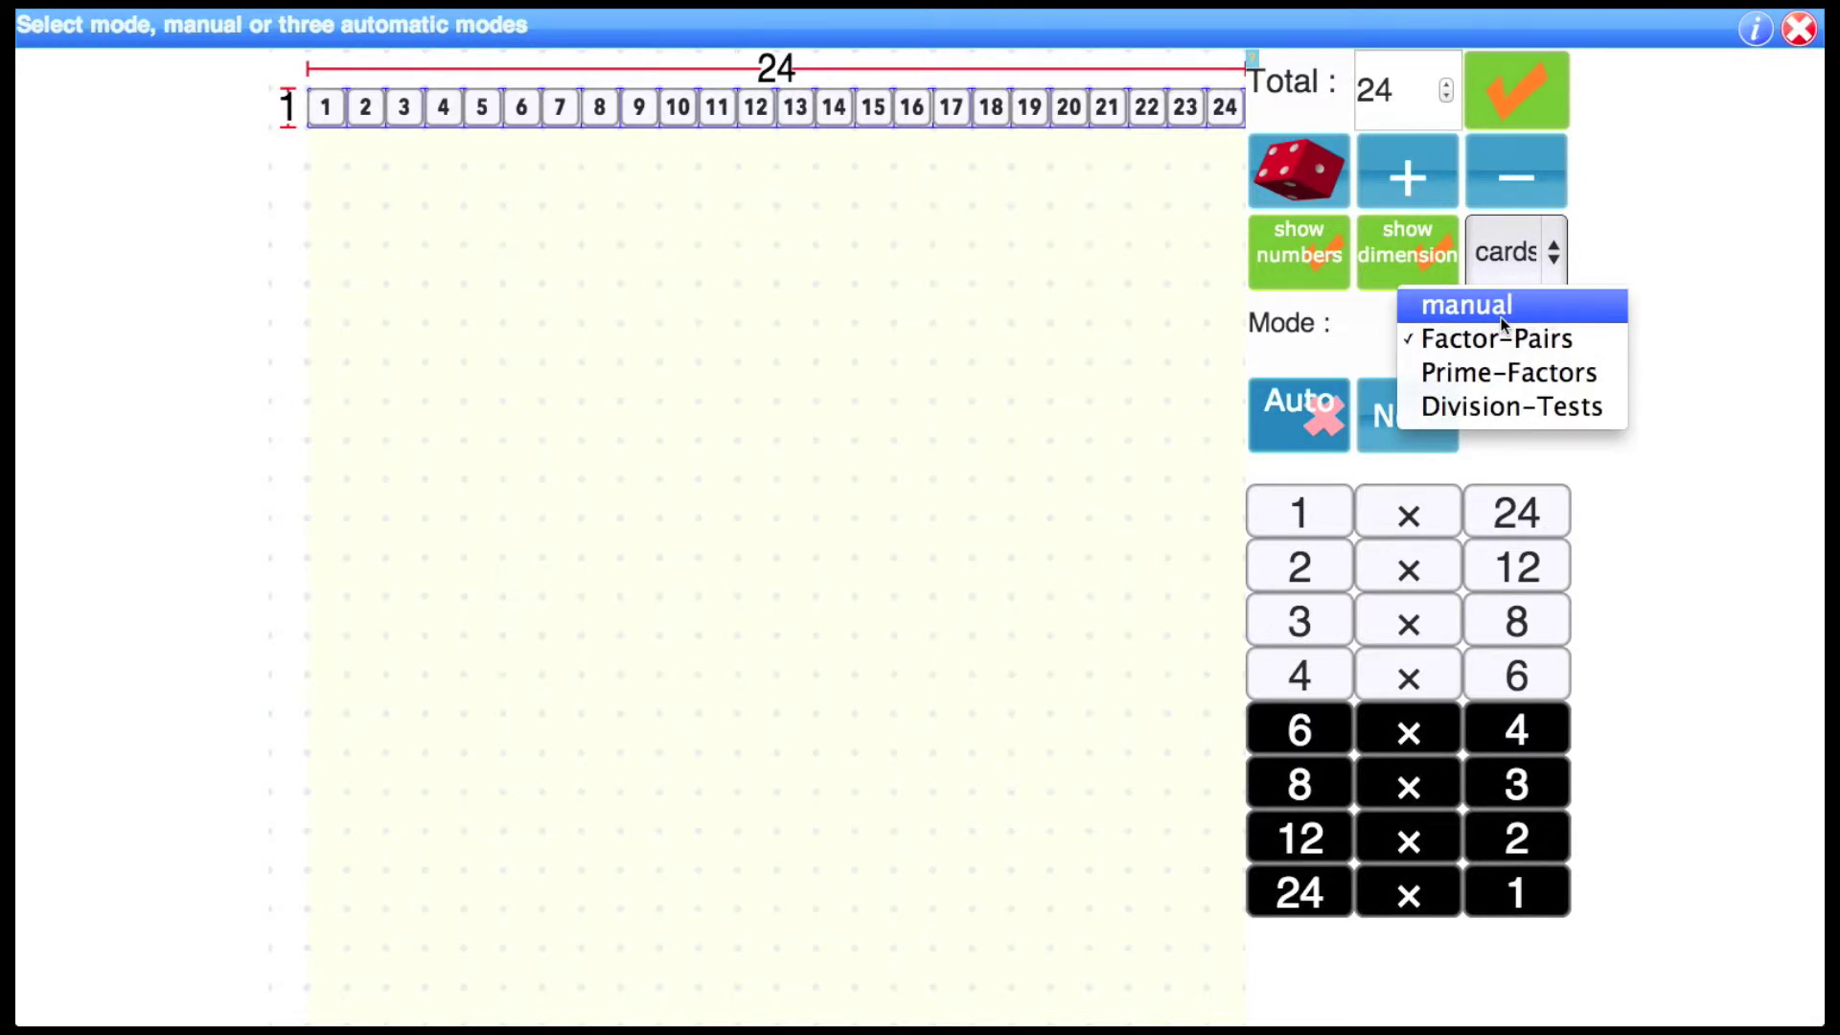
Step: Switch to Prime-Factors mode and divide 24 by 2 twice, leaving 6
{"action": "left_click", "coordinate": [1497, 372]}
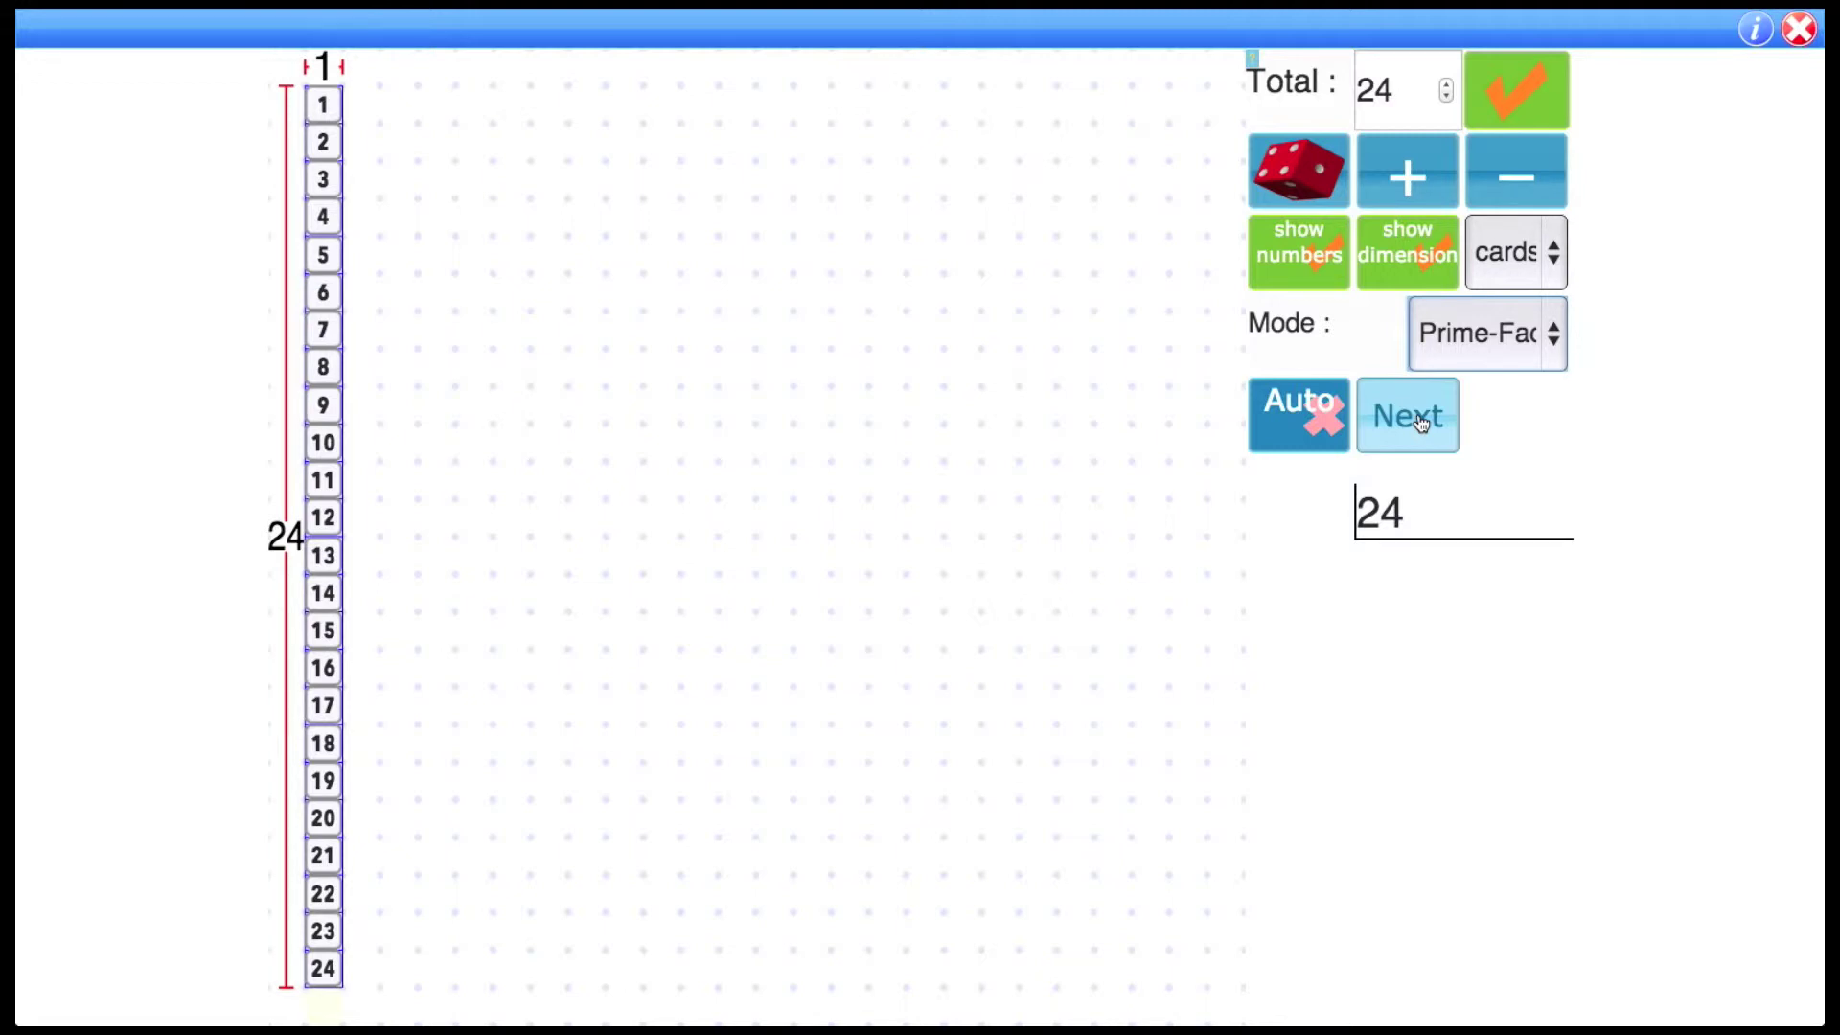
{"action": "left_click", "coordinate": [1421, 423]}
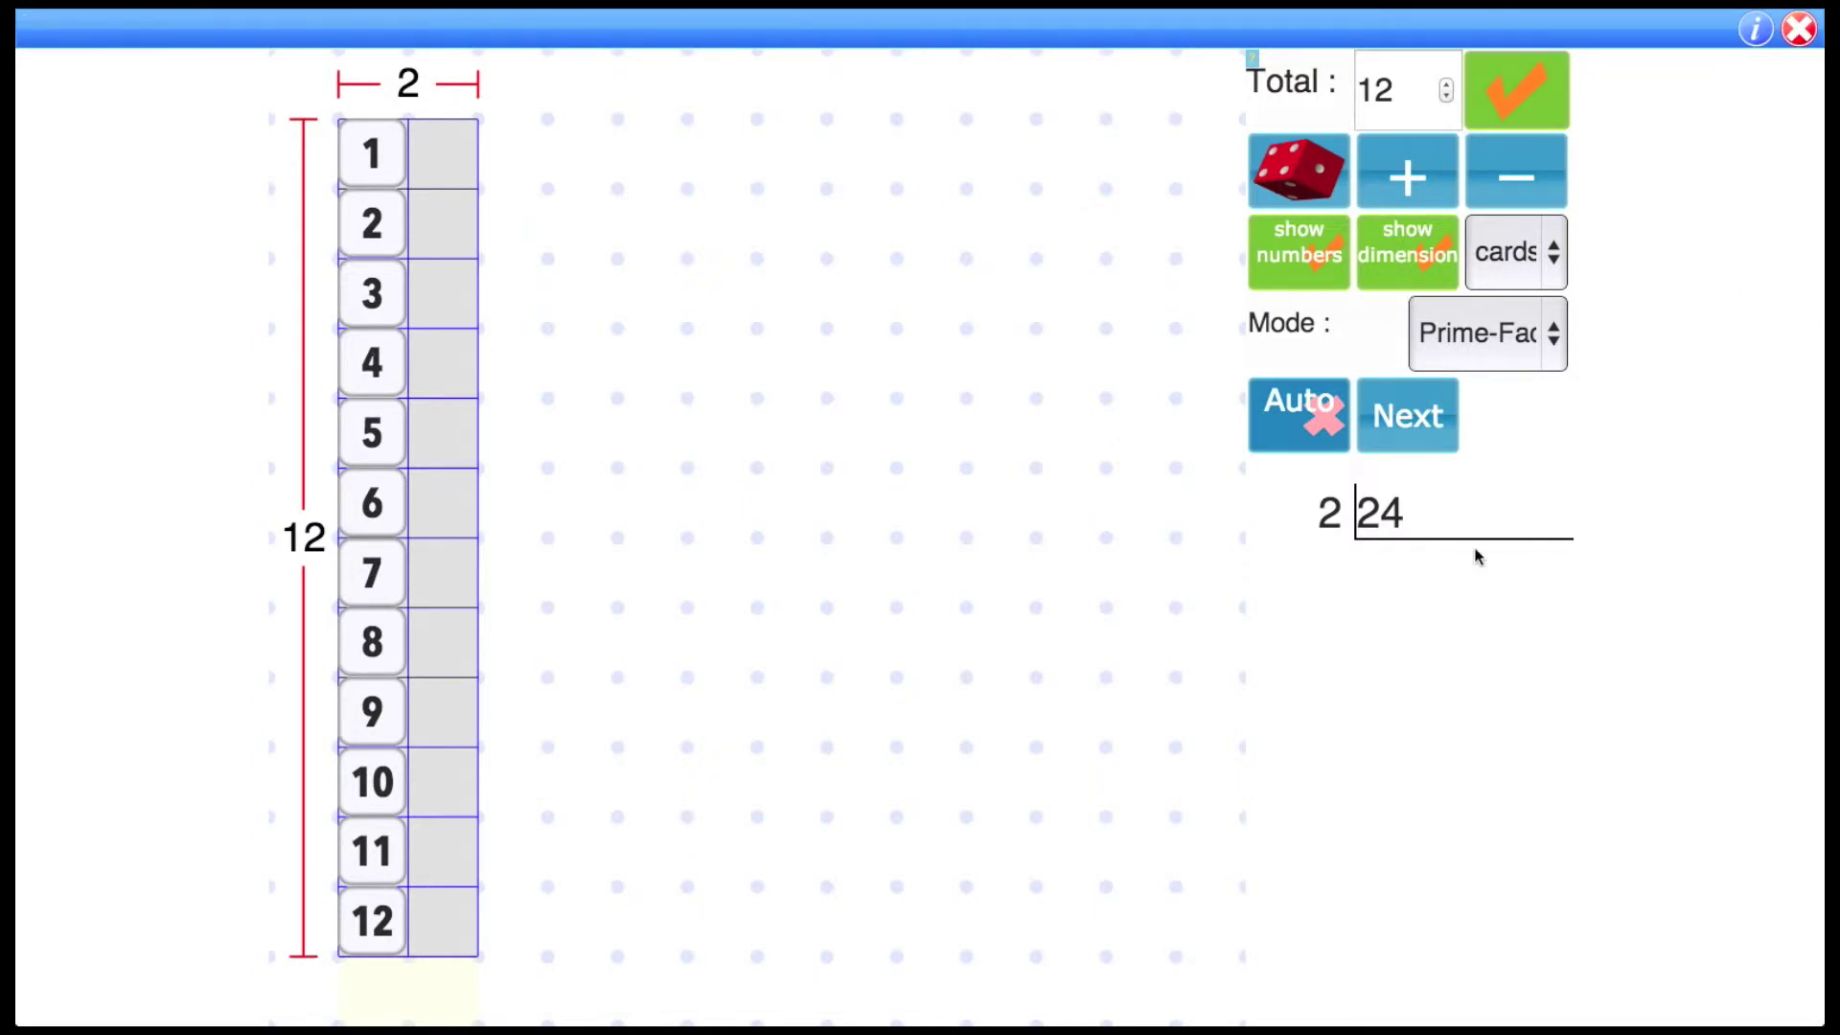
{"action": "left_click", "coordinate": [1433, 418]}
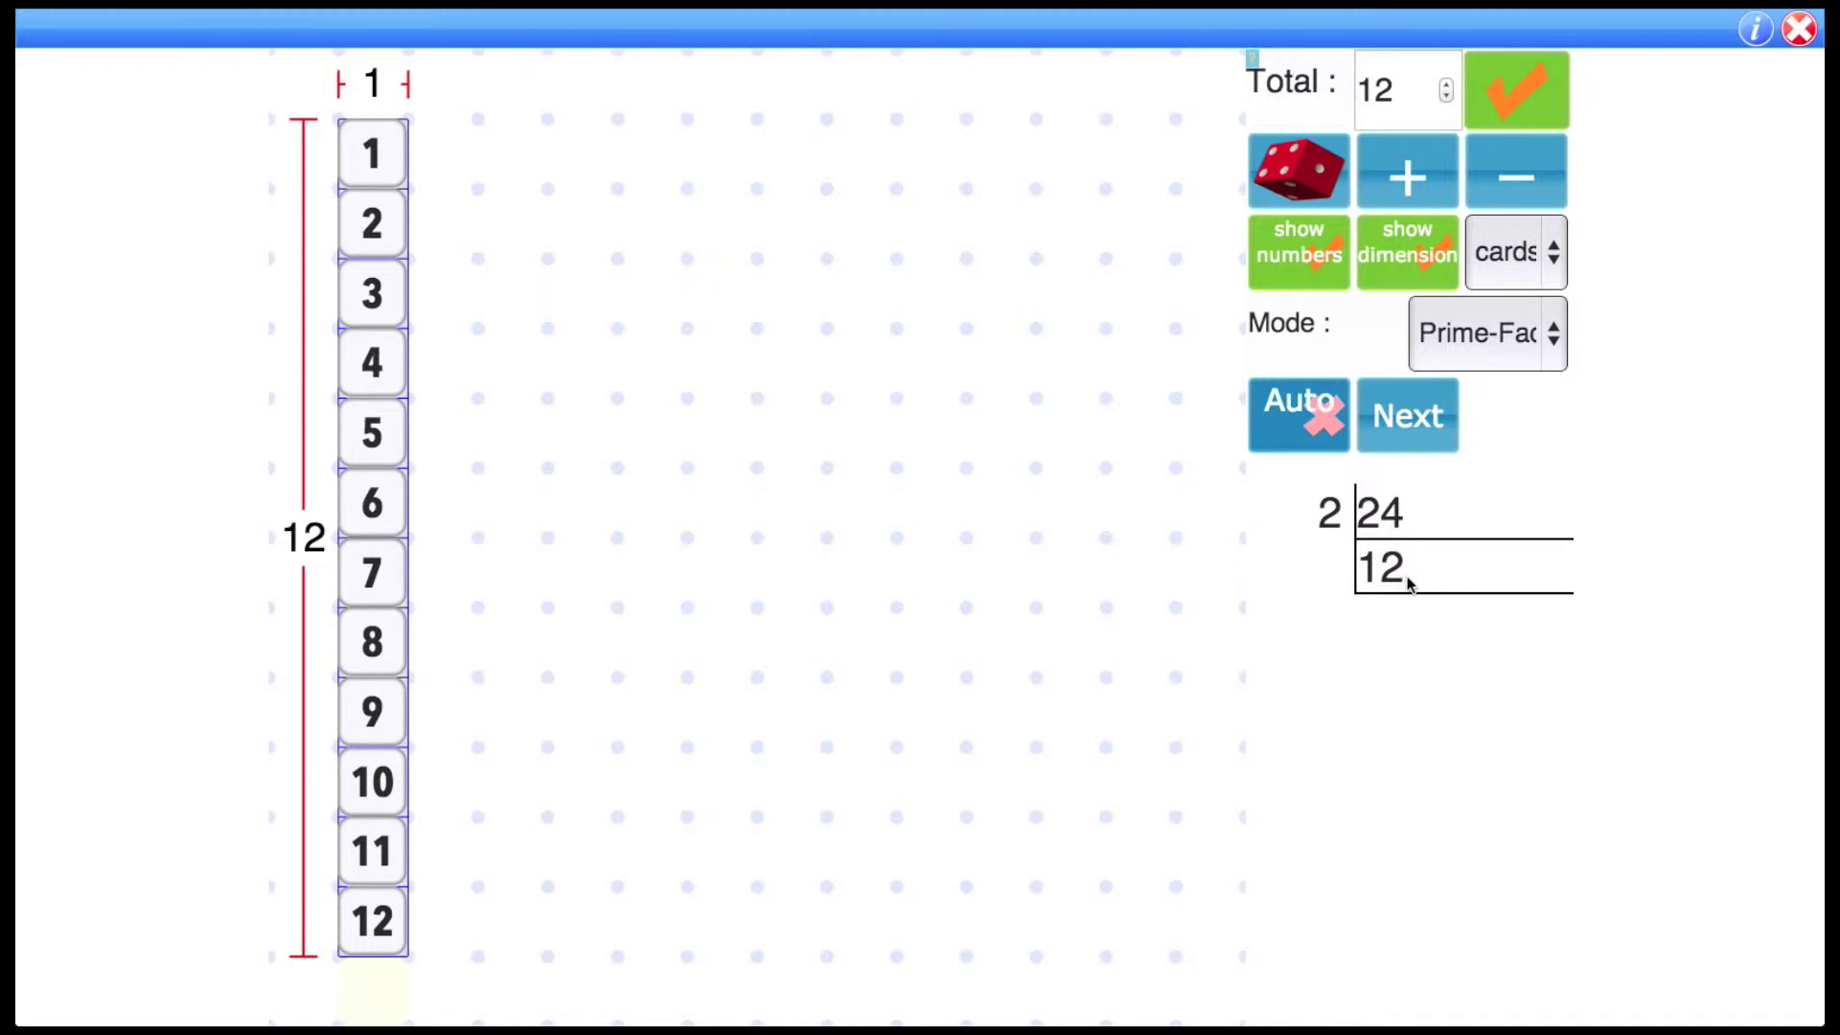
{"action": "left_click", "coordinate": [1415, 416]}
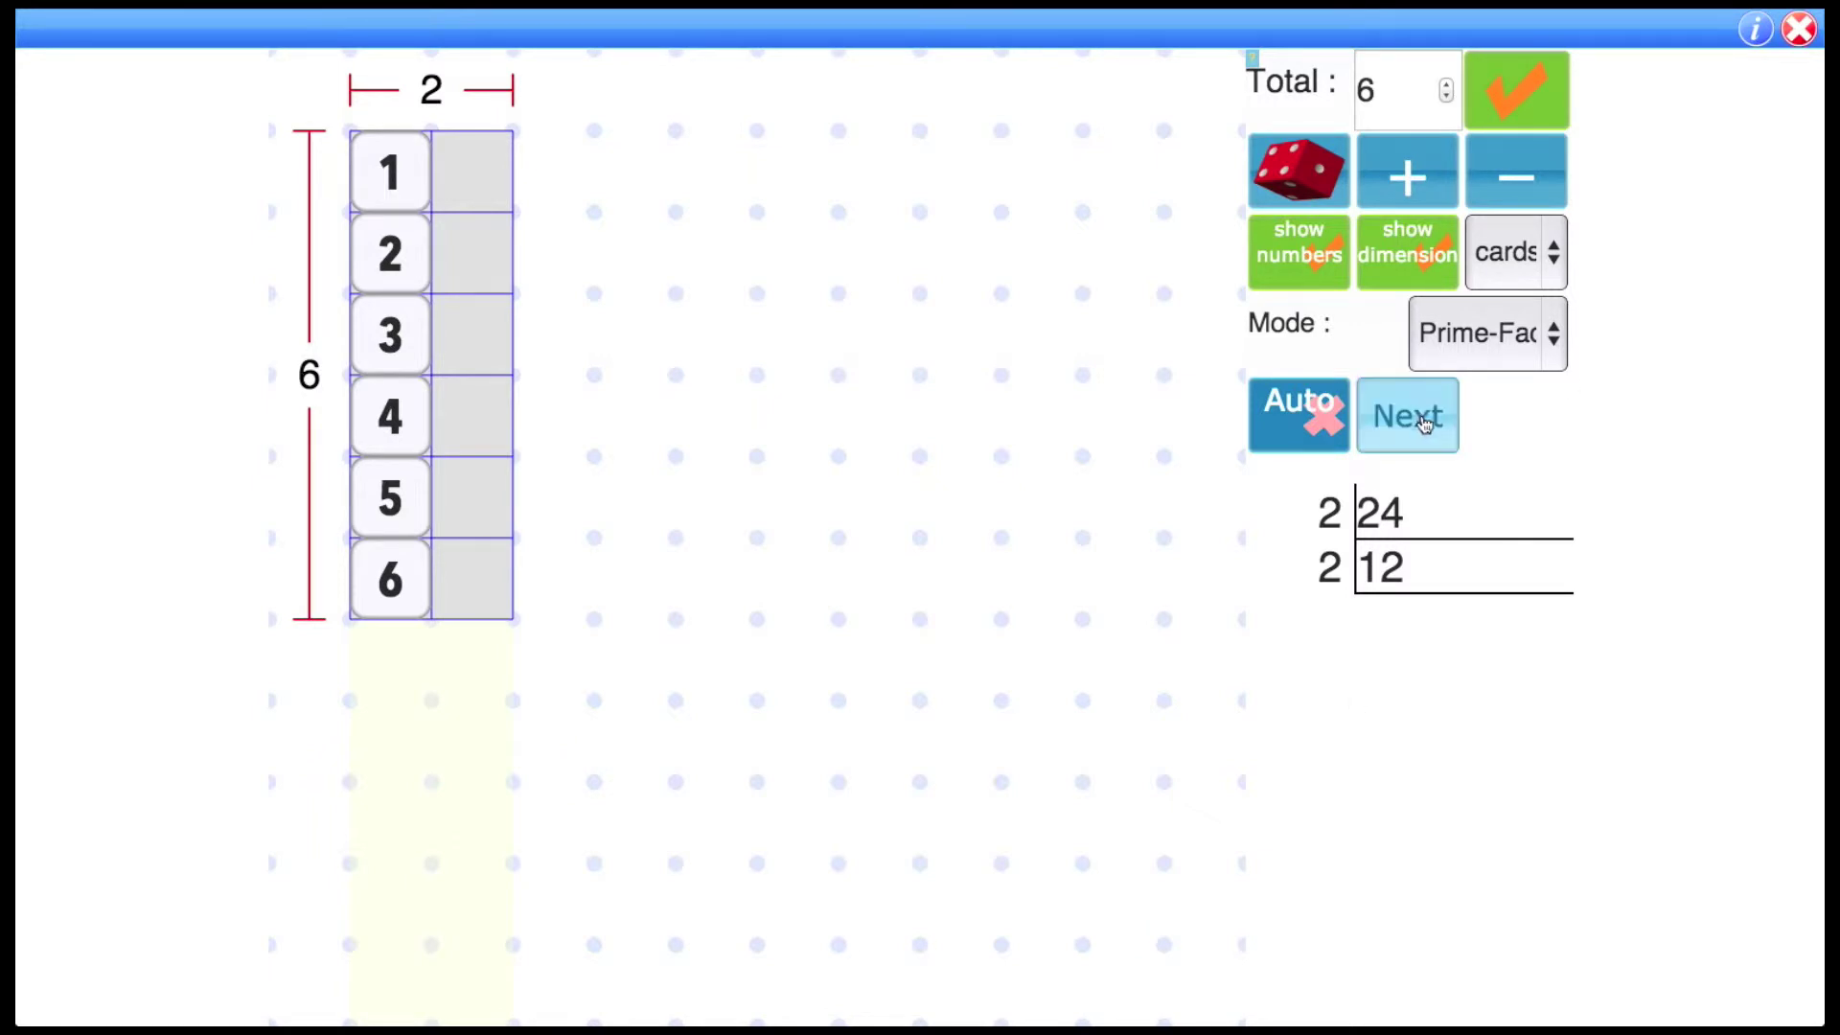
{"action": "left_click", "coordinate": [1421, 419]}
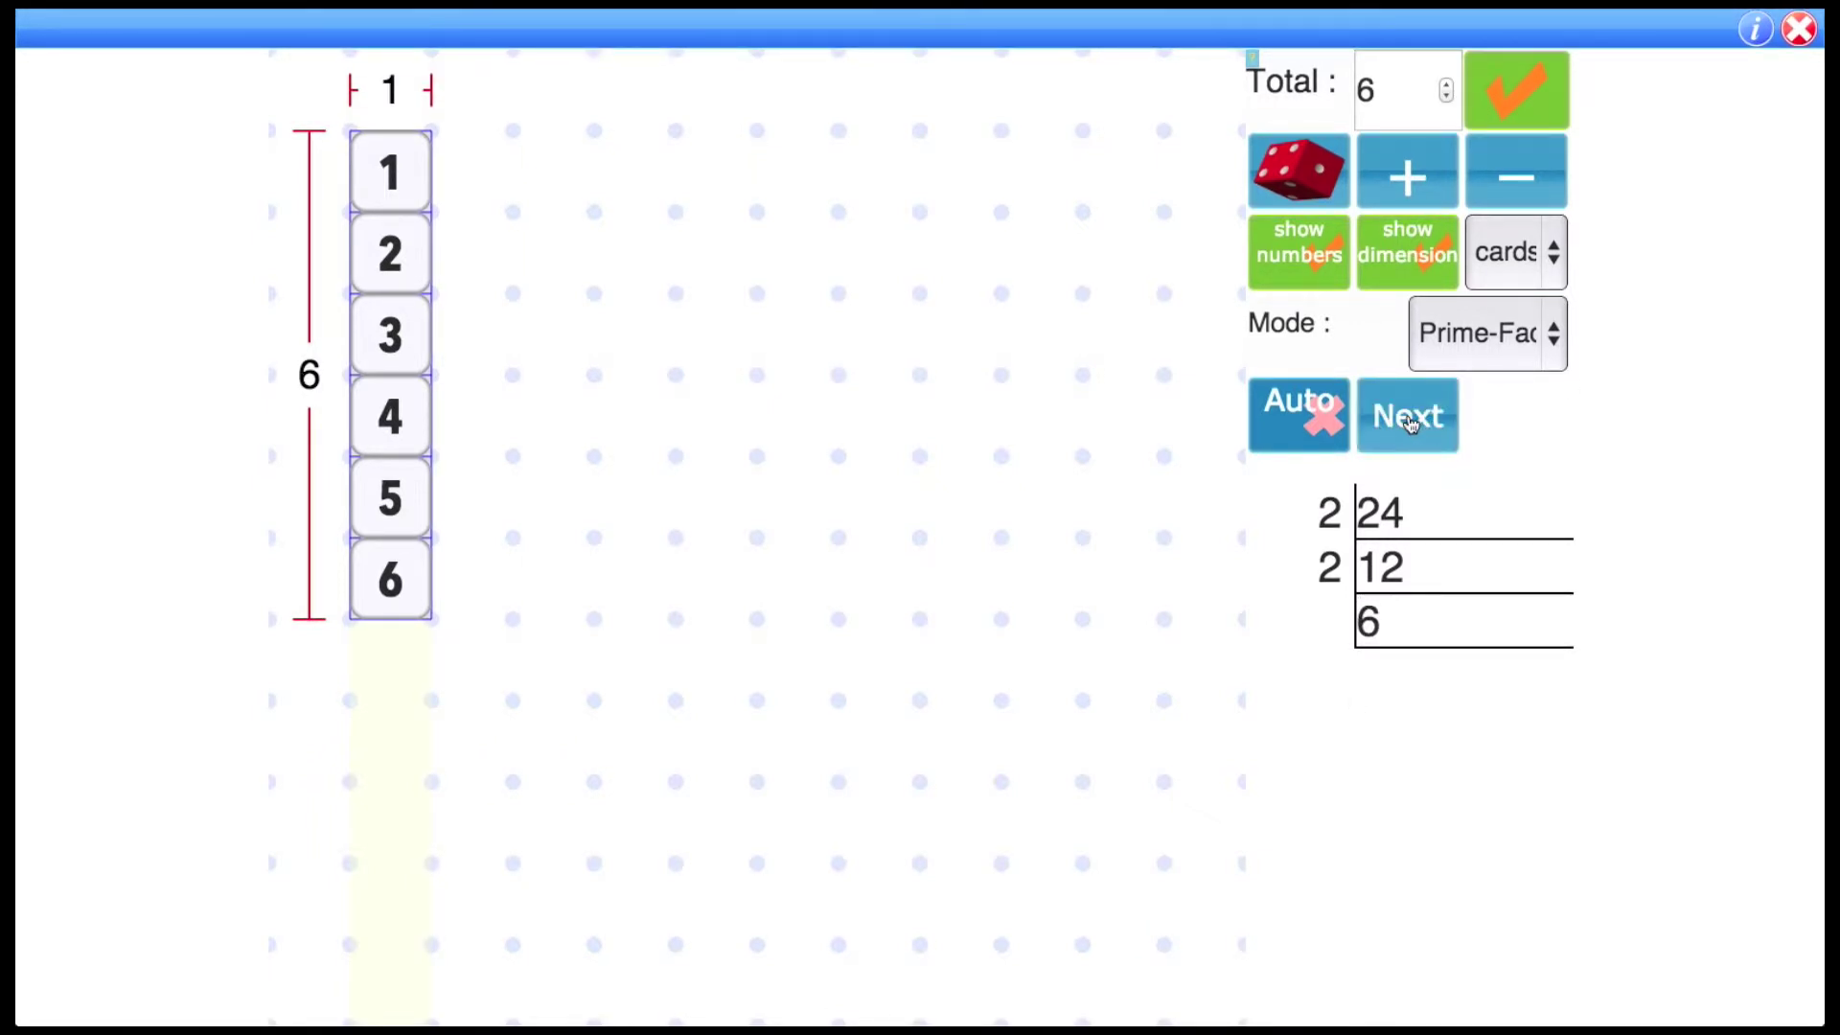
Step: Divide 6 by 2 and then 3 by 3, reducing the ladder to 1
{"action": "left_click", "coordinate": [1410, 423]}
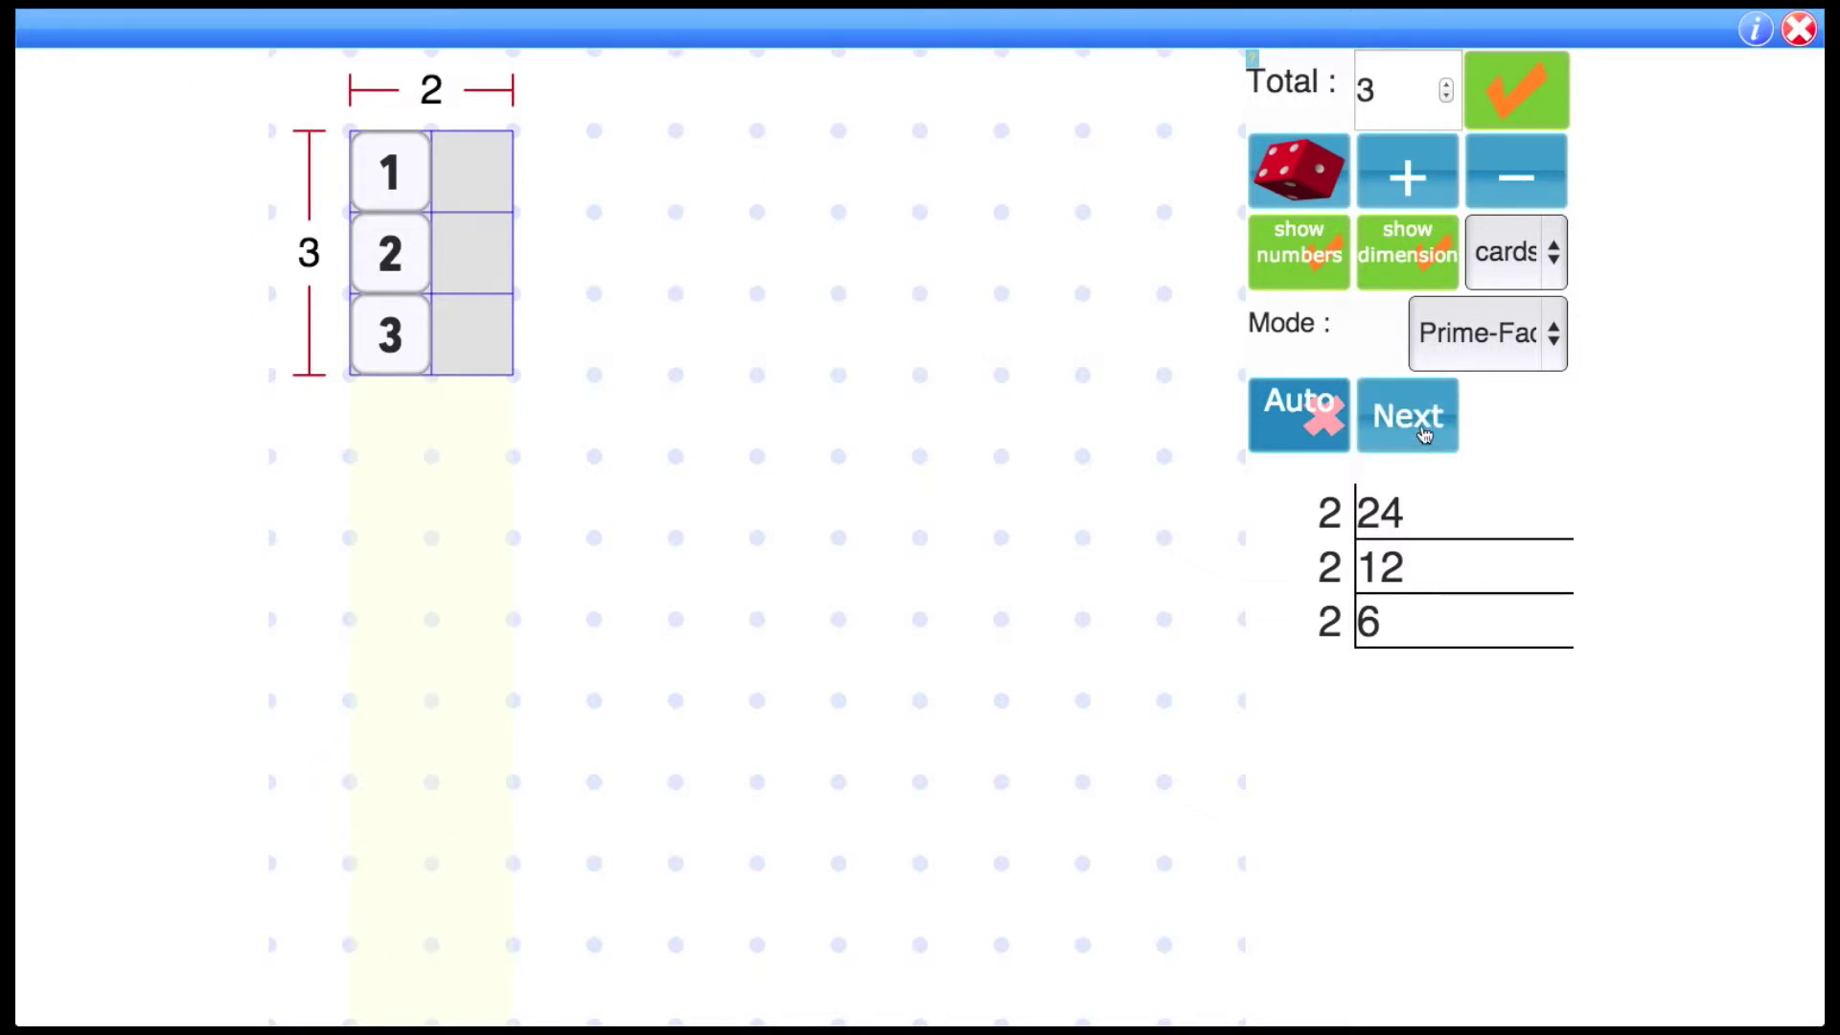
{"action": "left_click", "coordinate": [1423, 432]}
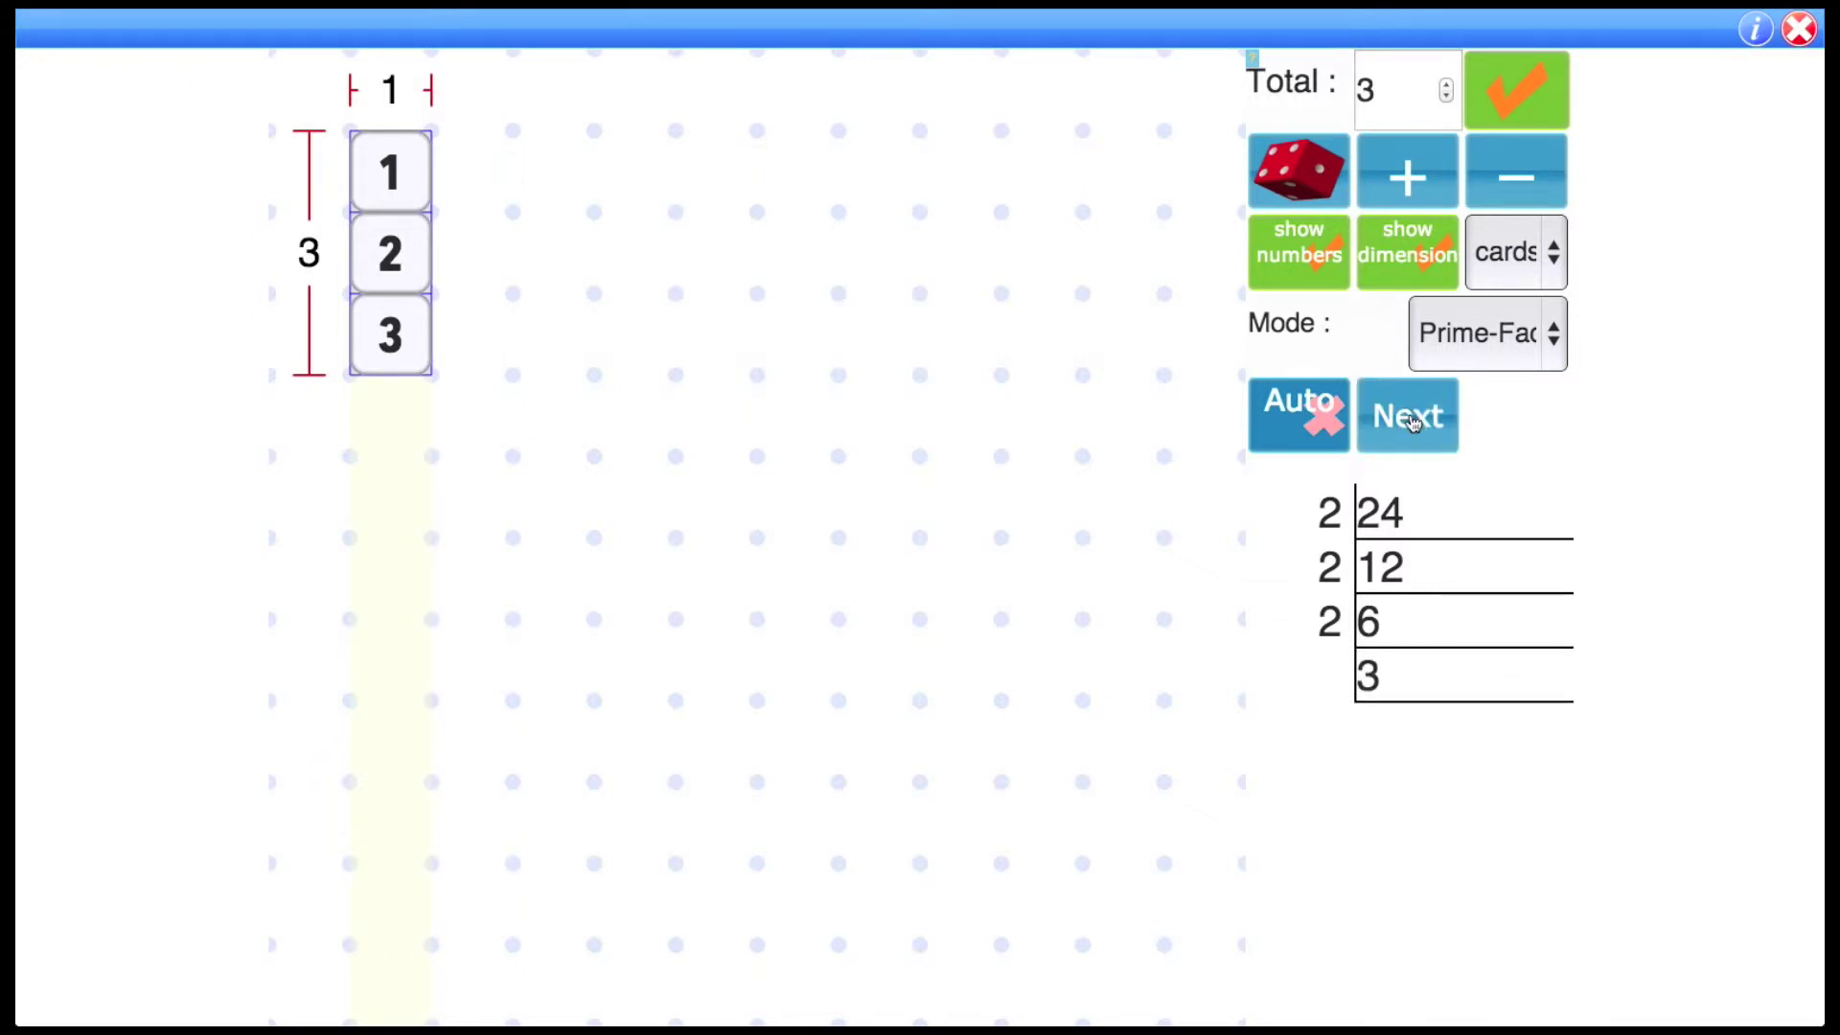
{"action": "left_click", "coordinate": [1412, 423]}
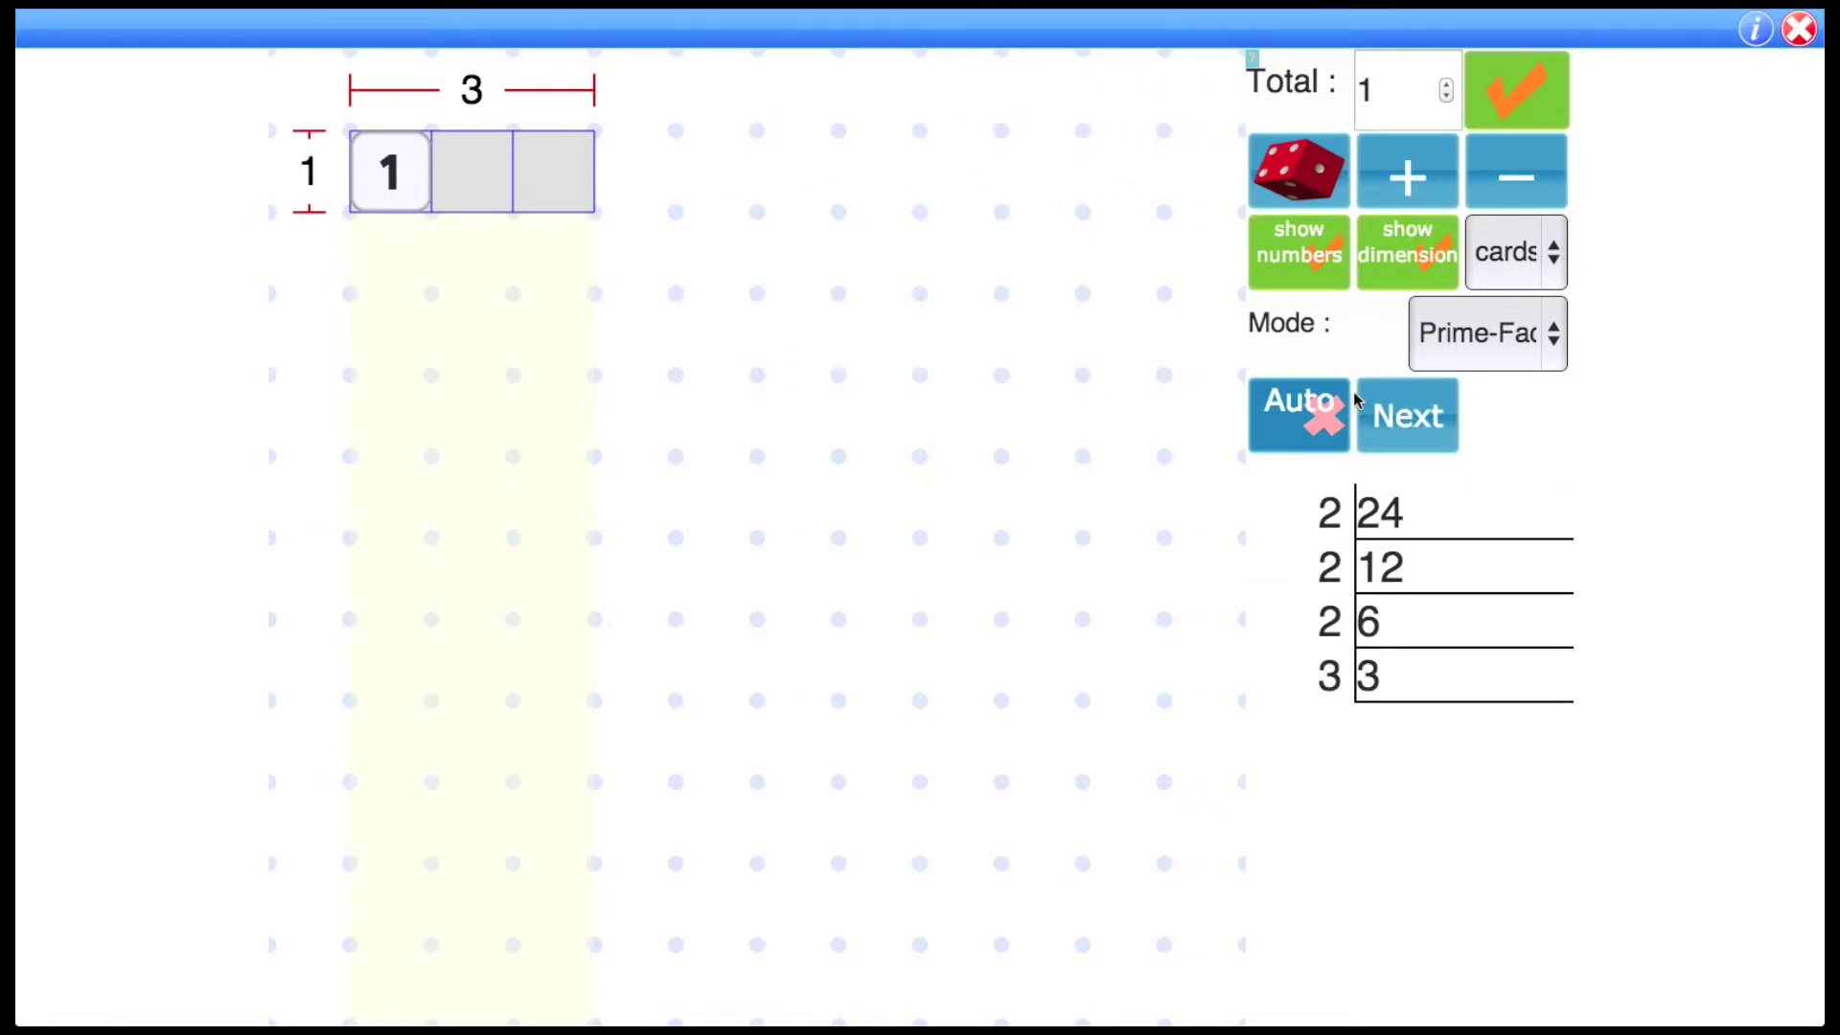
{"action": "left_click", "coordinate": [1387, 406]}
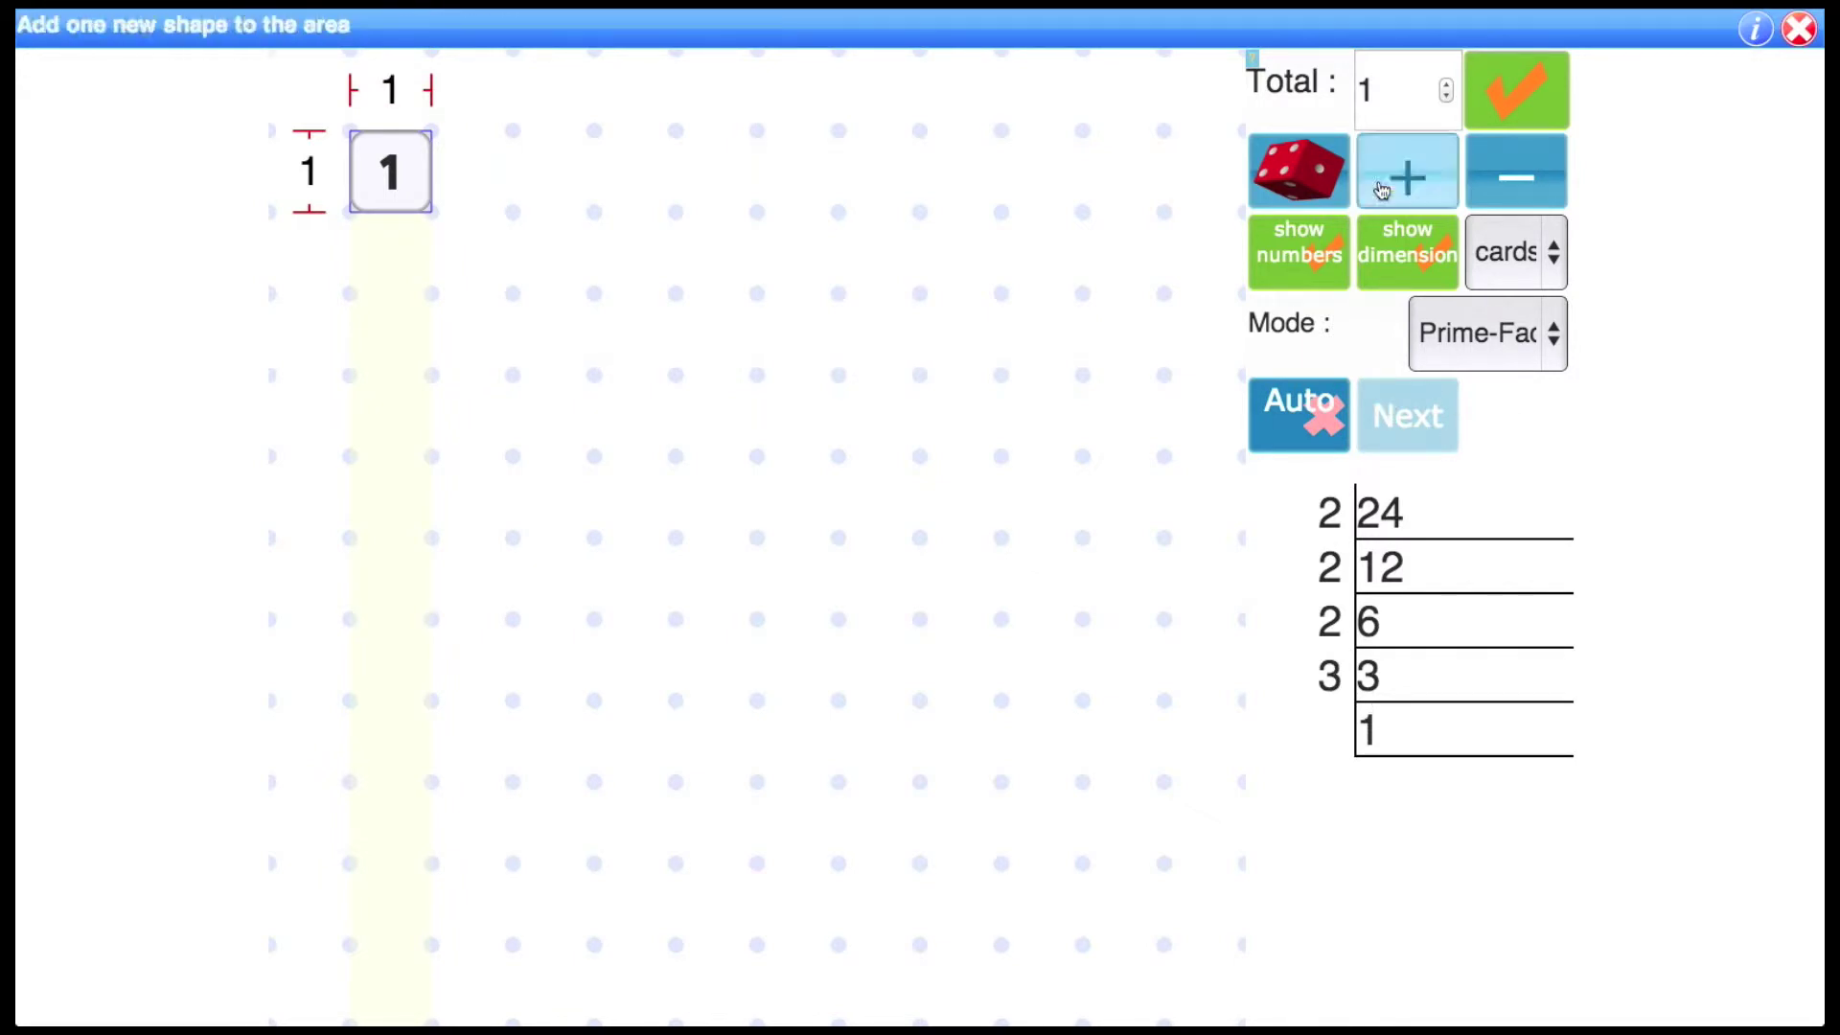
{"action": "scroll", "coordinate": [1451, 91], "scroll_direction": "up", "scroll_amount": 10}
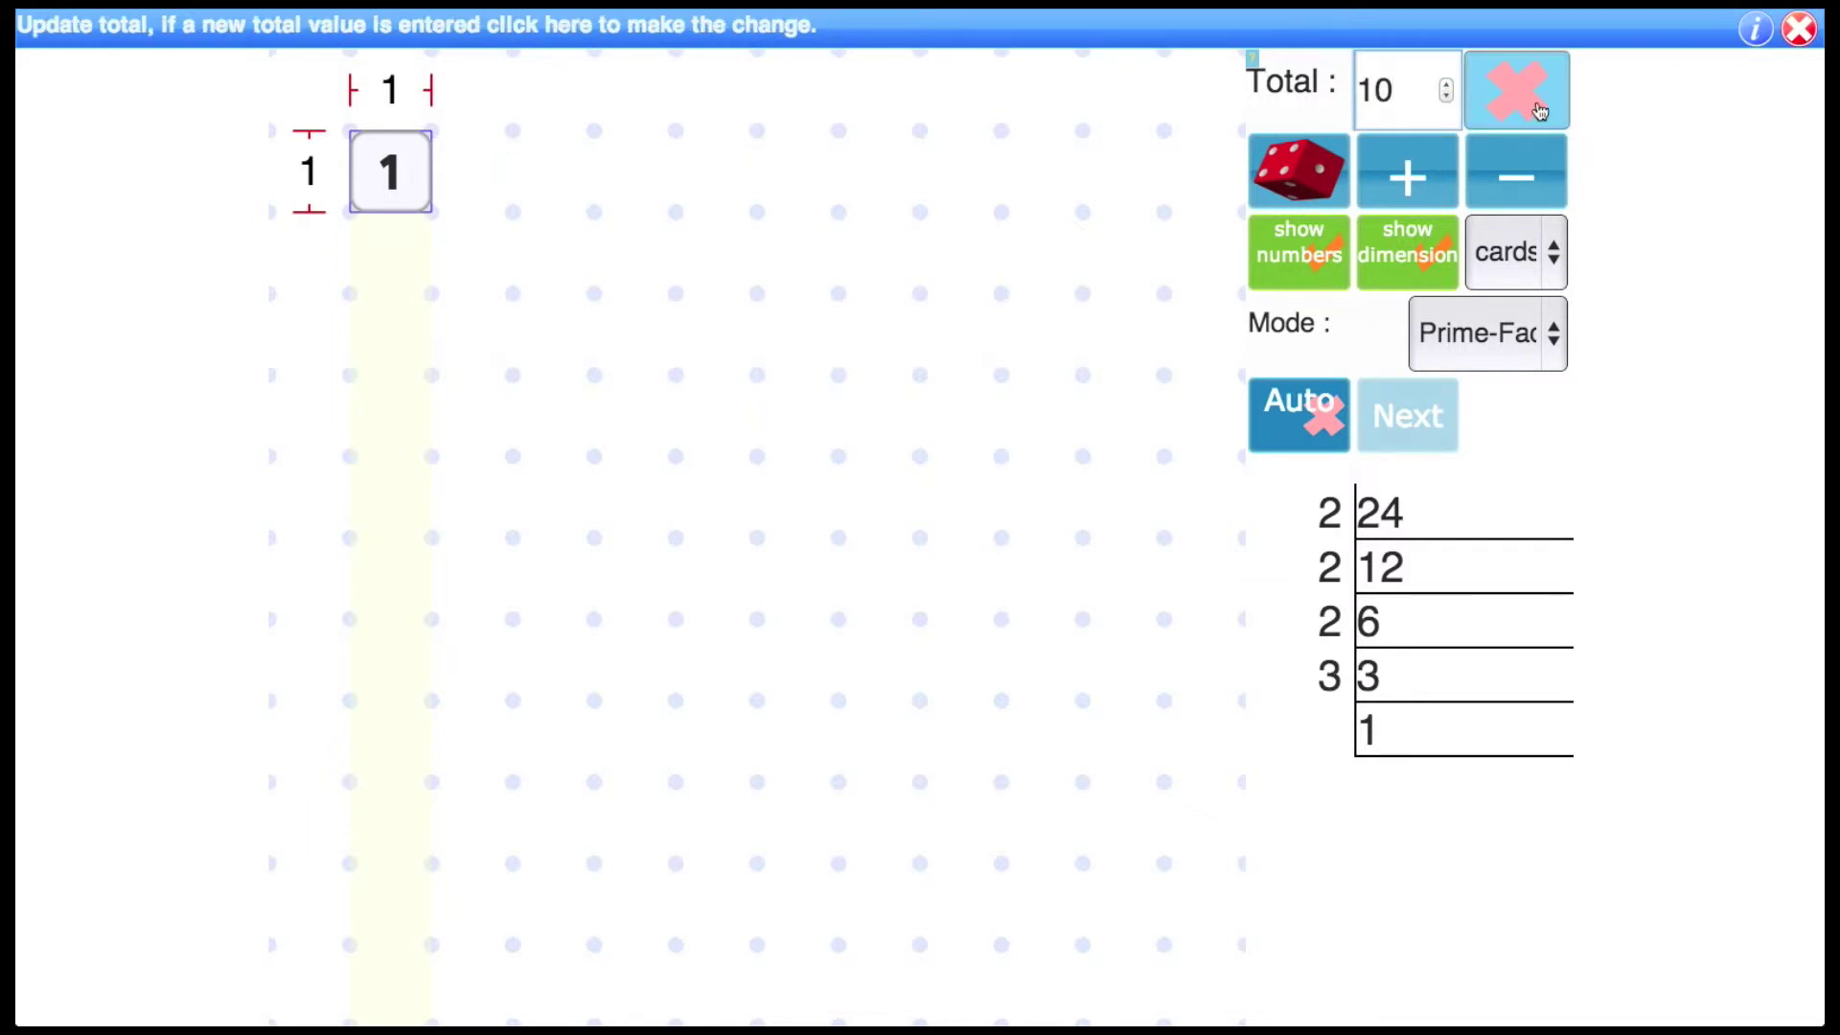
Step: Apply a total of 10 cards and turn on Auto to factor it into 2 × 5
{"action": "left_click", "coordinate": [1516, 91]}
{"action": "left_click", "coordinate": [1299, 414]}
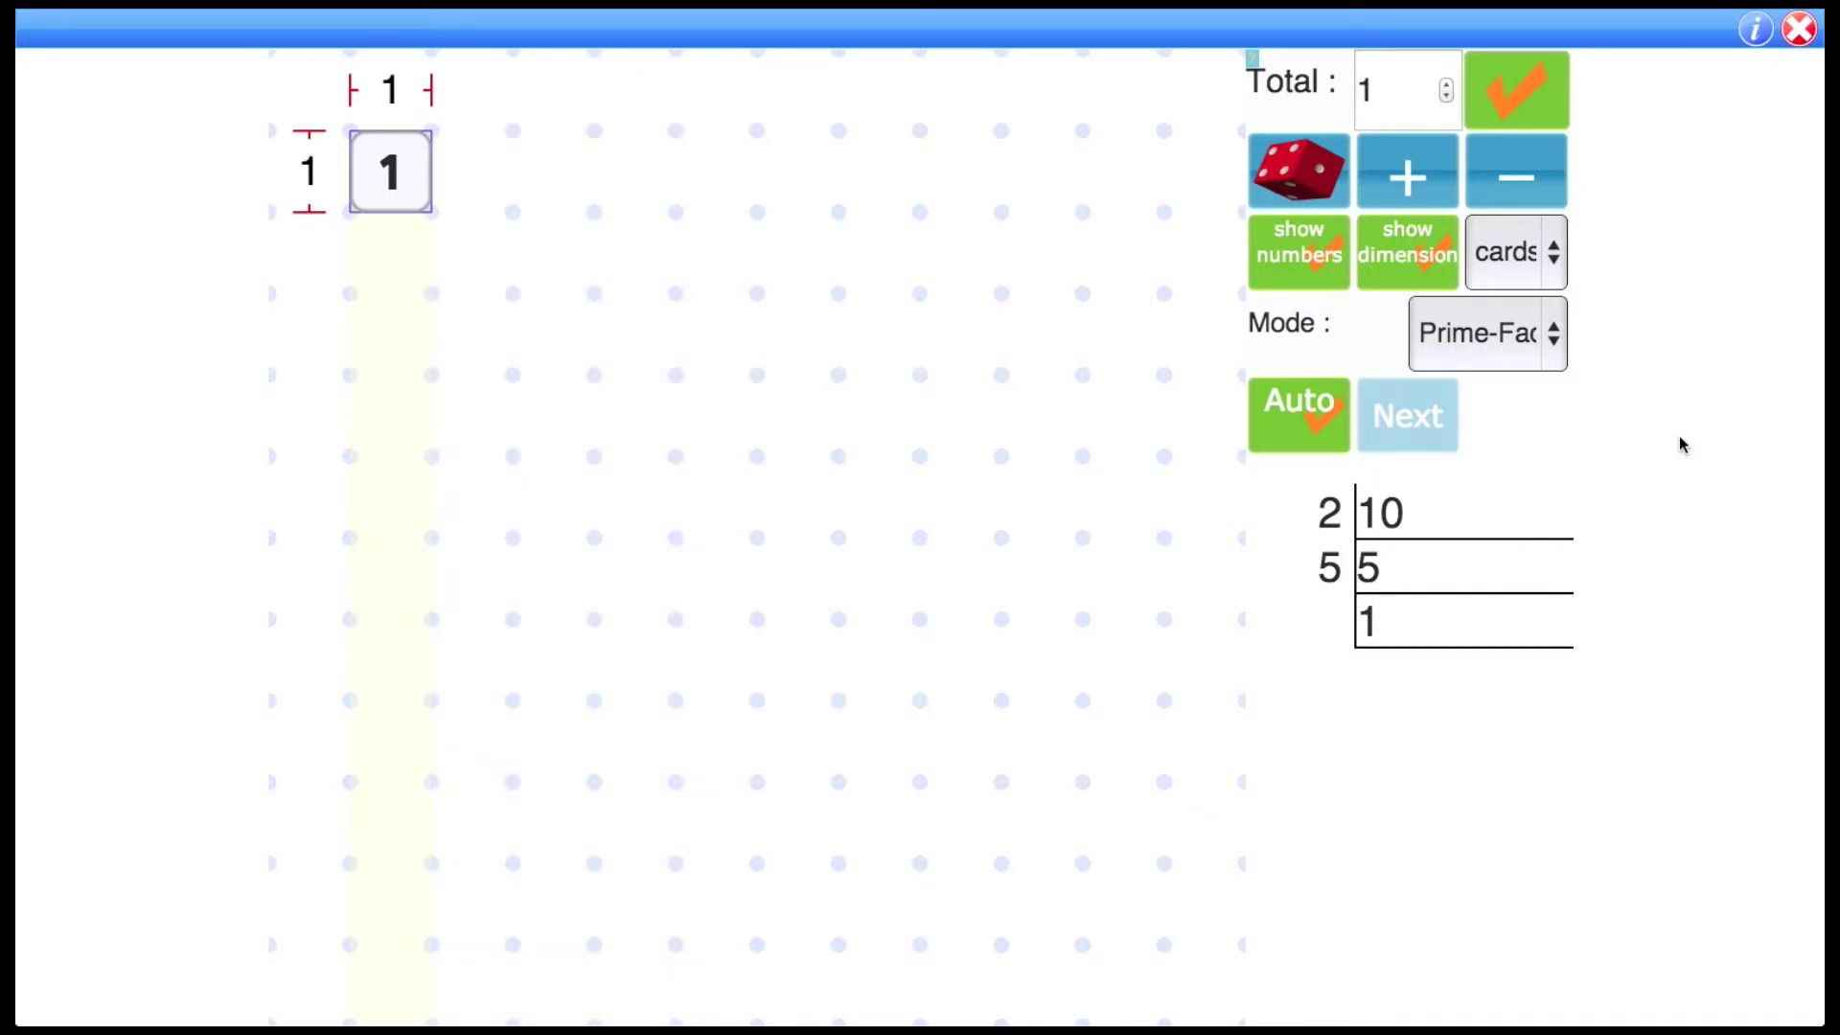
Step: Change the shapes from cards to balls, keeping Prime-Factors as the mode
{"action": "left_click", "coordinate": [1515, 252]}
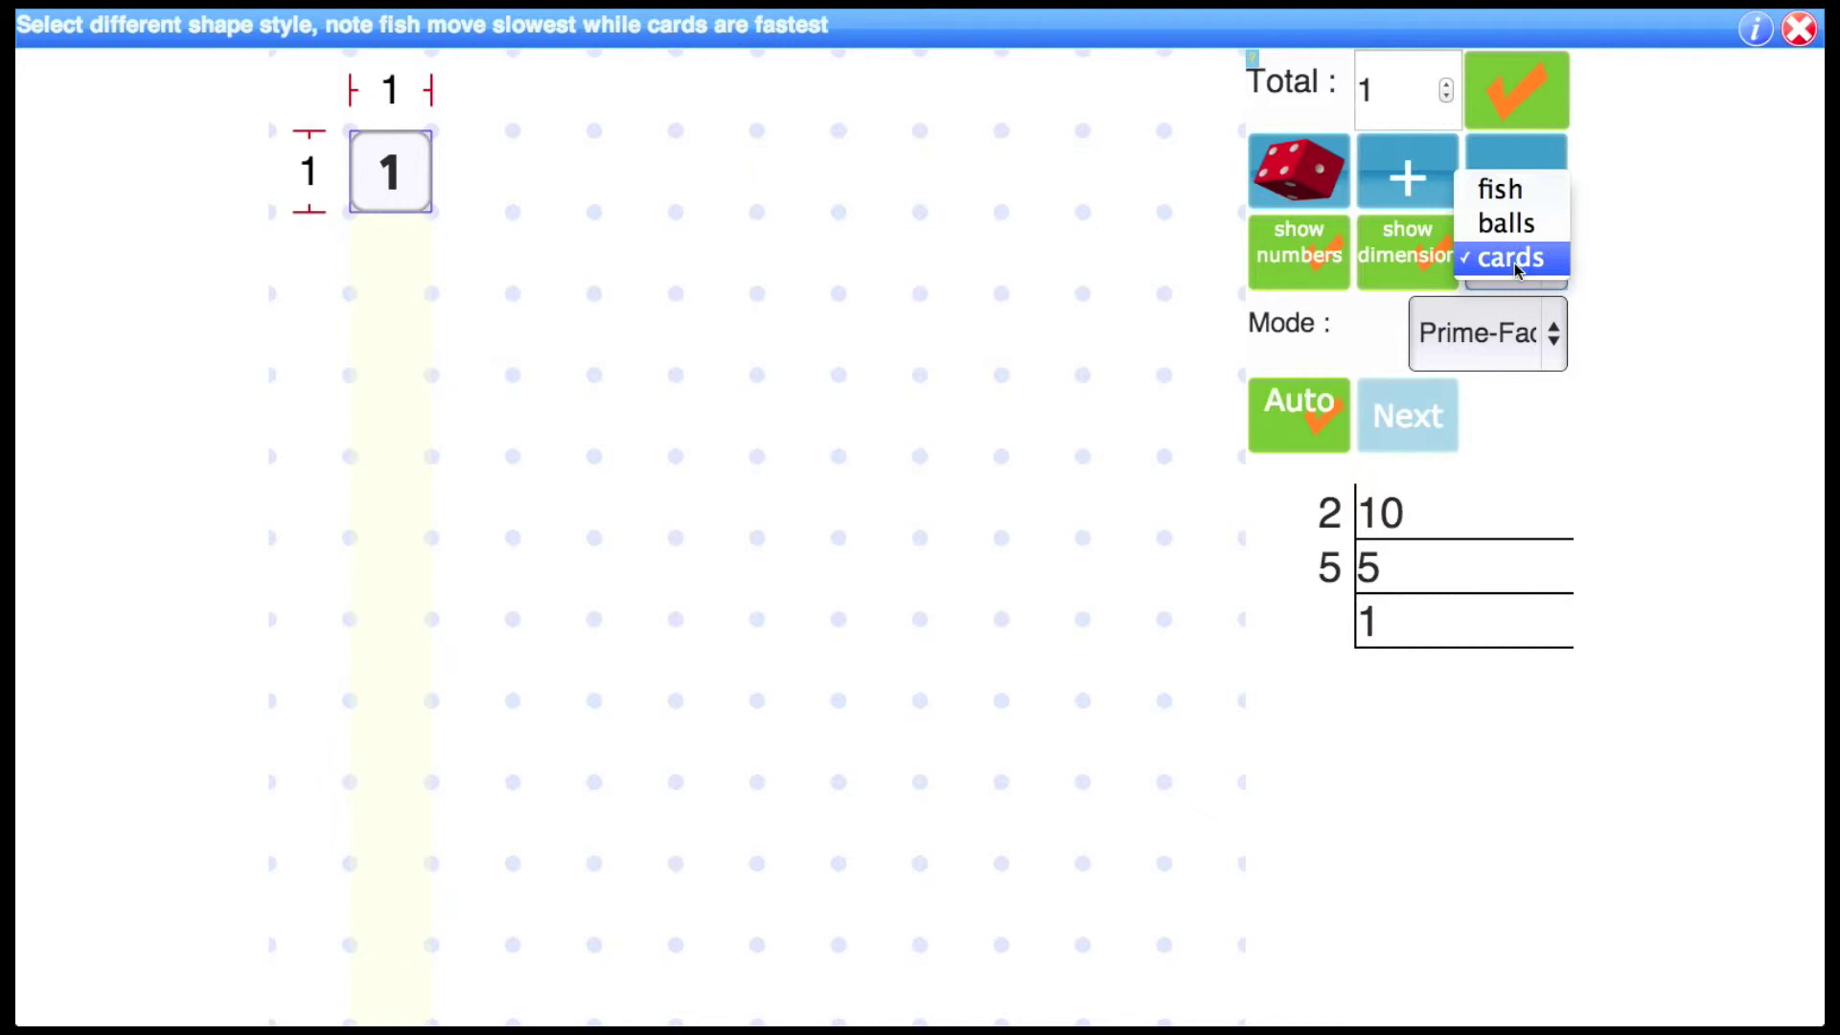
{"action": "left_click", "coordinate": [1503, 219]}
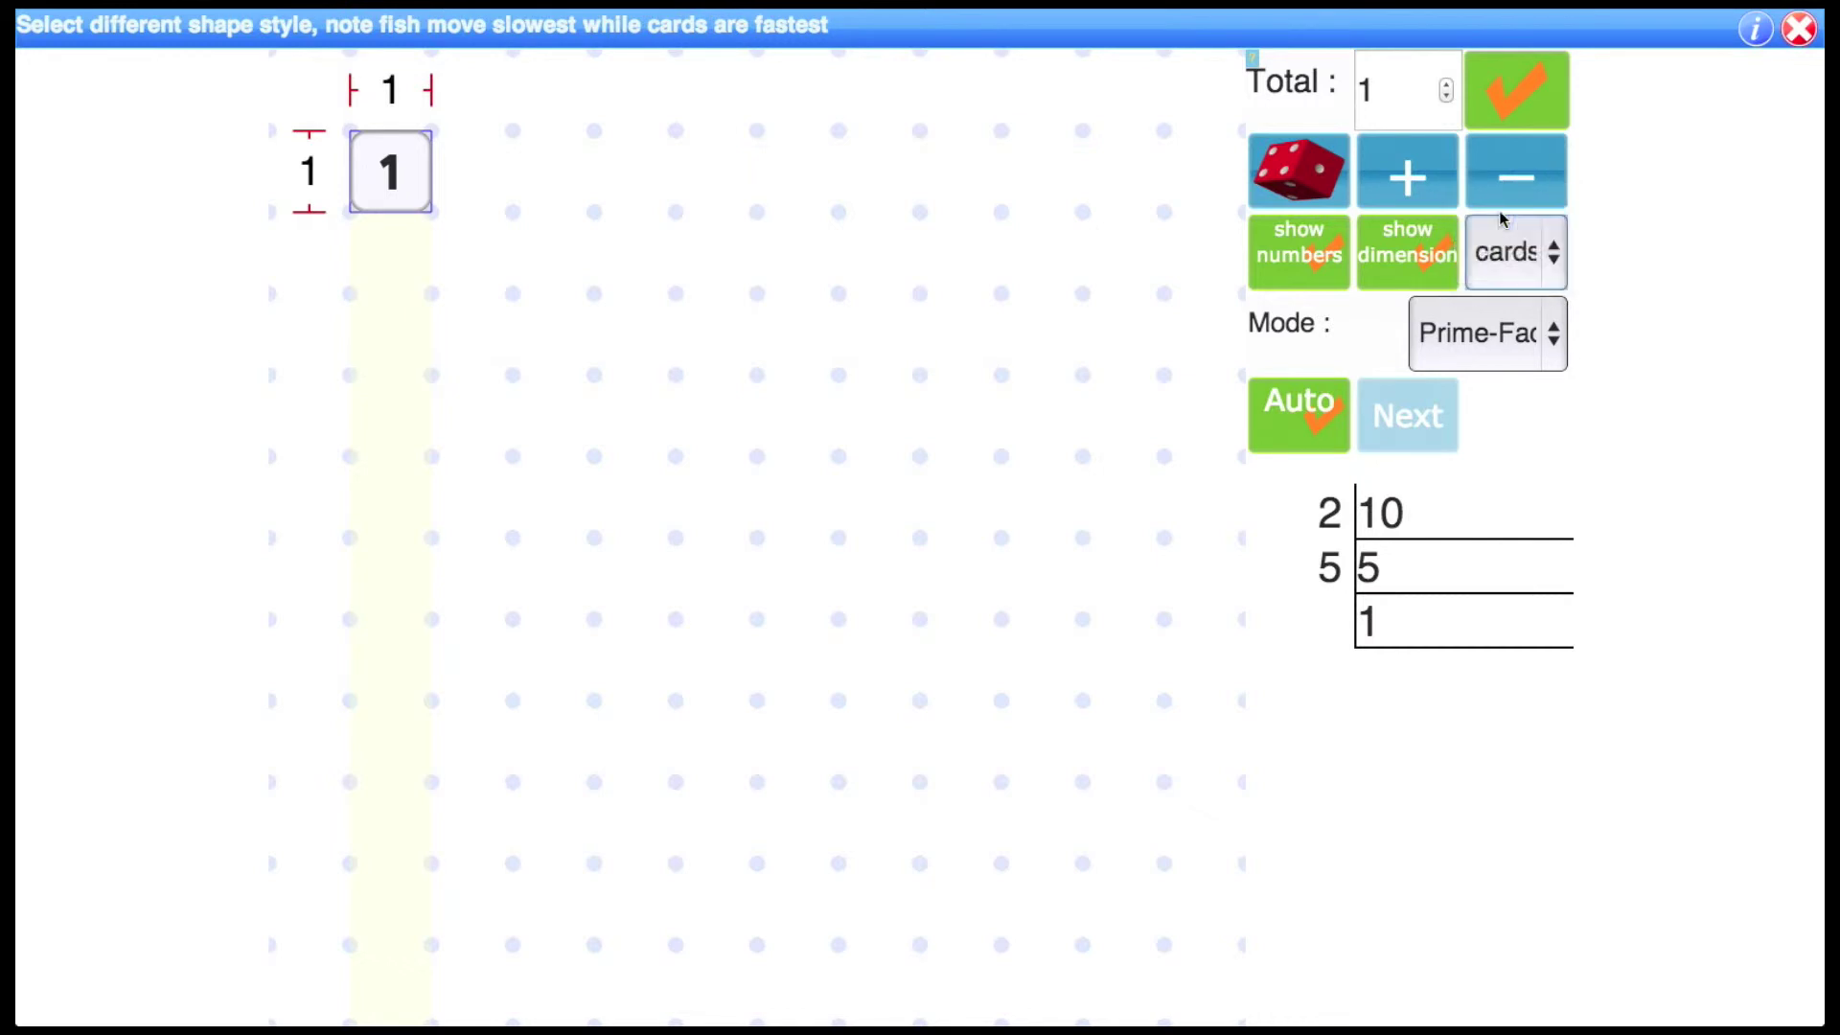
{"action": "left_click", "coordinate": [1479, 335]}
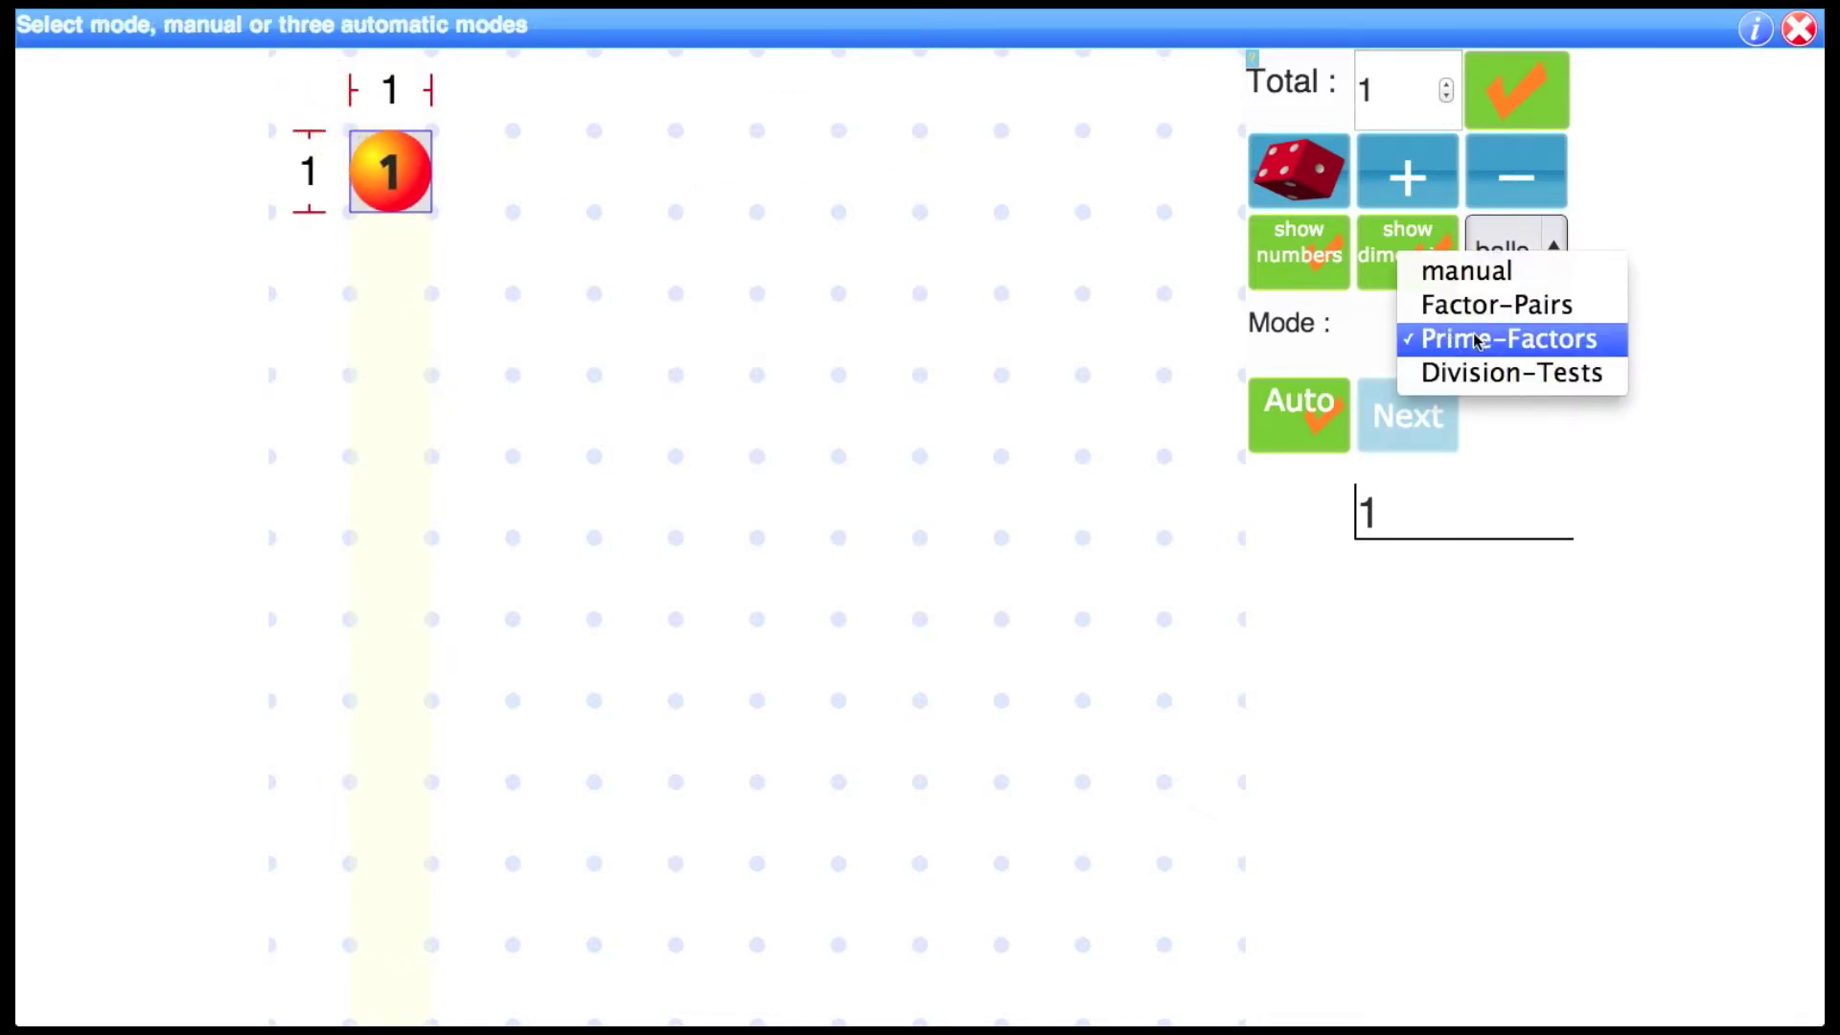
{"action": "left_click", "coordinate": [1479, 339]}
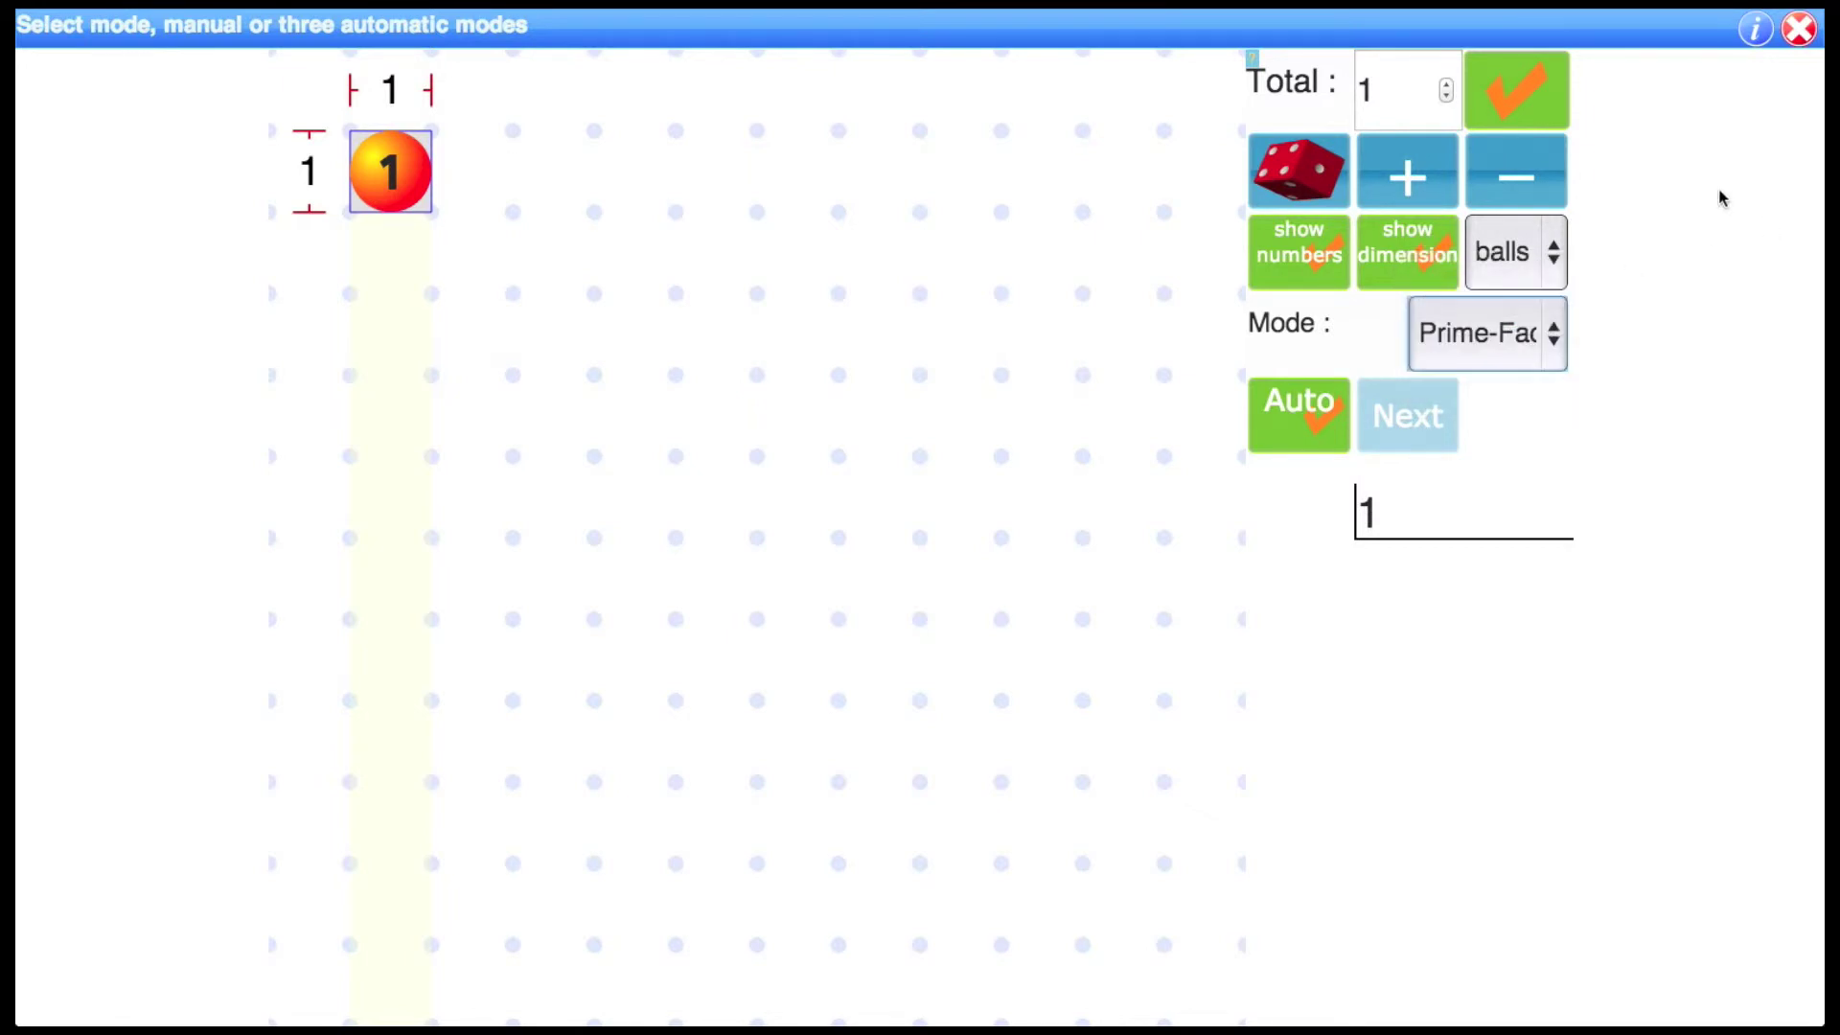
Step: Raise the total to 30 balls with the spinner and apply it
{"action": "left_click", "coordinate": [1447, 84]}
{"action": "left_click", "coordinate": [1448, 84]}
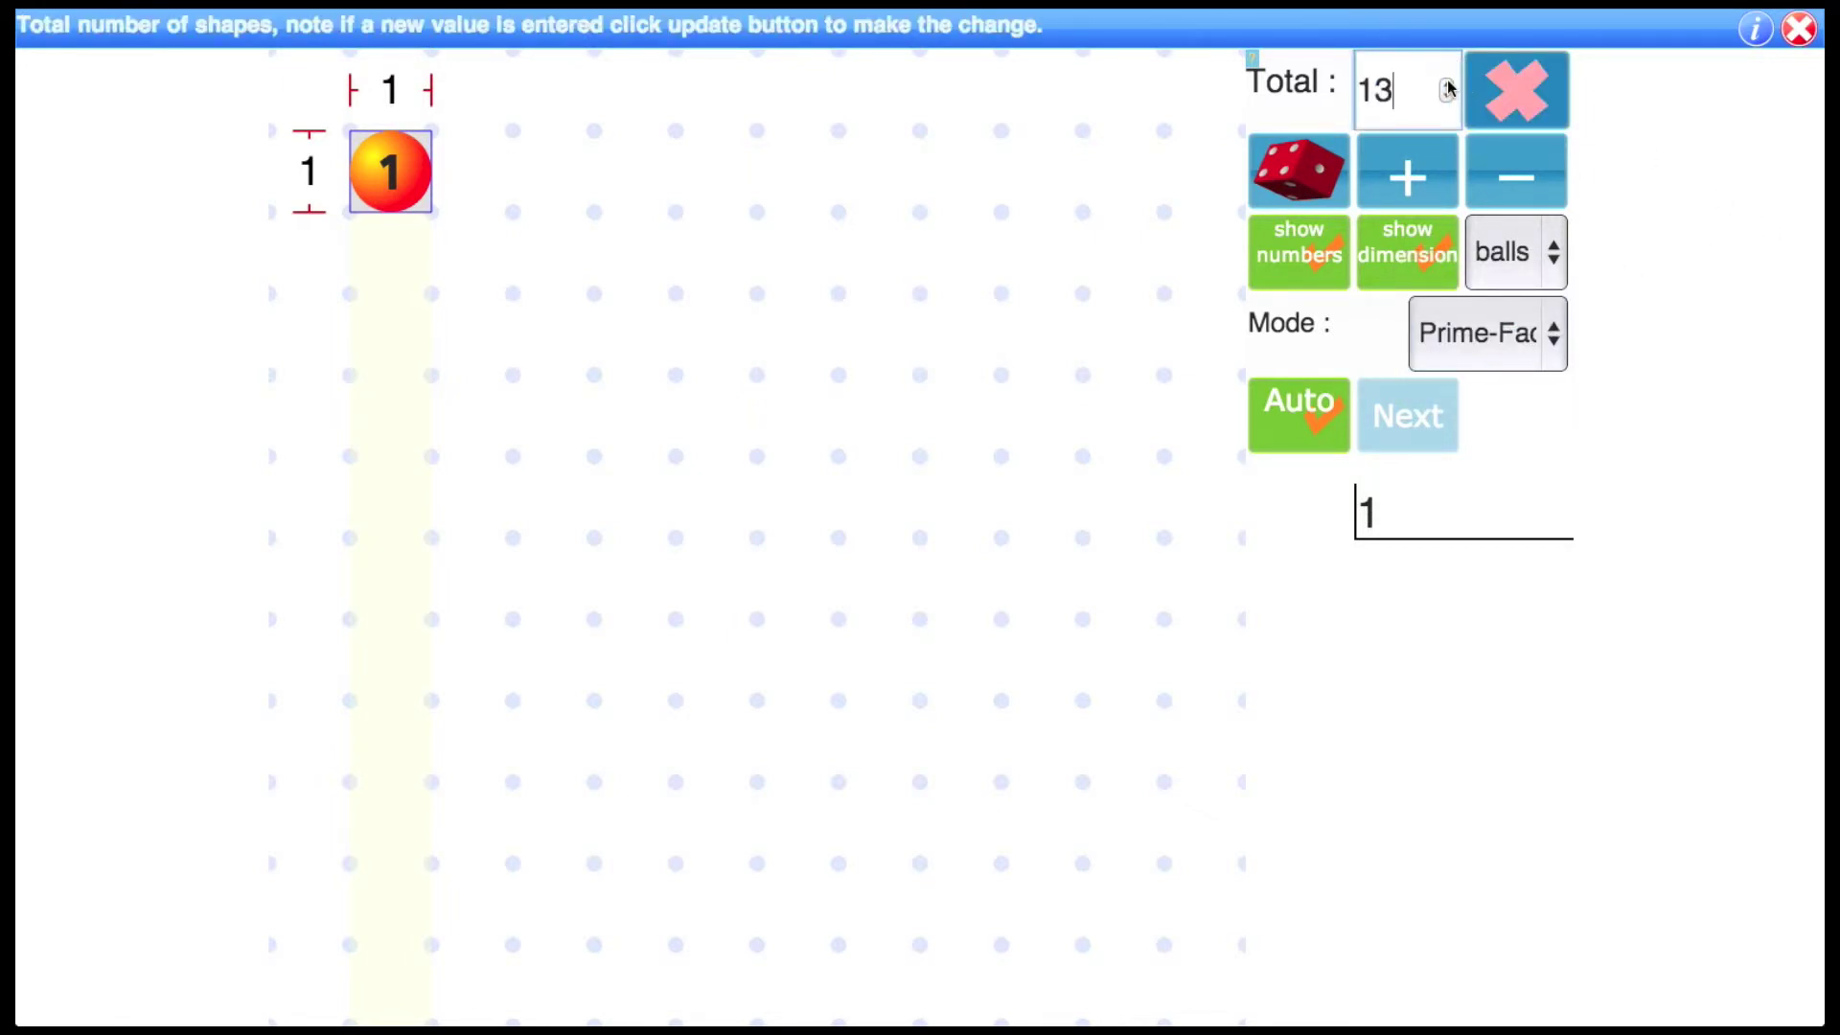
{"action": "left_click", "coordinate": [1447, 85]}
{"action": "left_click", "coordinate": [1447, 84]}
{"action": "left_click", "coordinate": [1447, 84]}
{"action": "left_click", "coordinate": [1447, 84]}
{"action": "left_click", "coordinate": [1447, 85]}
{"action": "left_click", "coordinate": [1447, 84]}
{"action": "left_click", "coordinate": [1447, 85]}
{"action": "left_click", "coordinate": [1550, 100]}
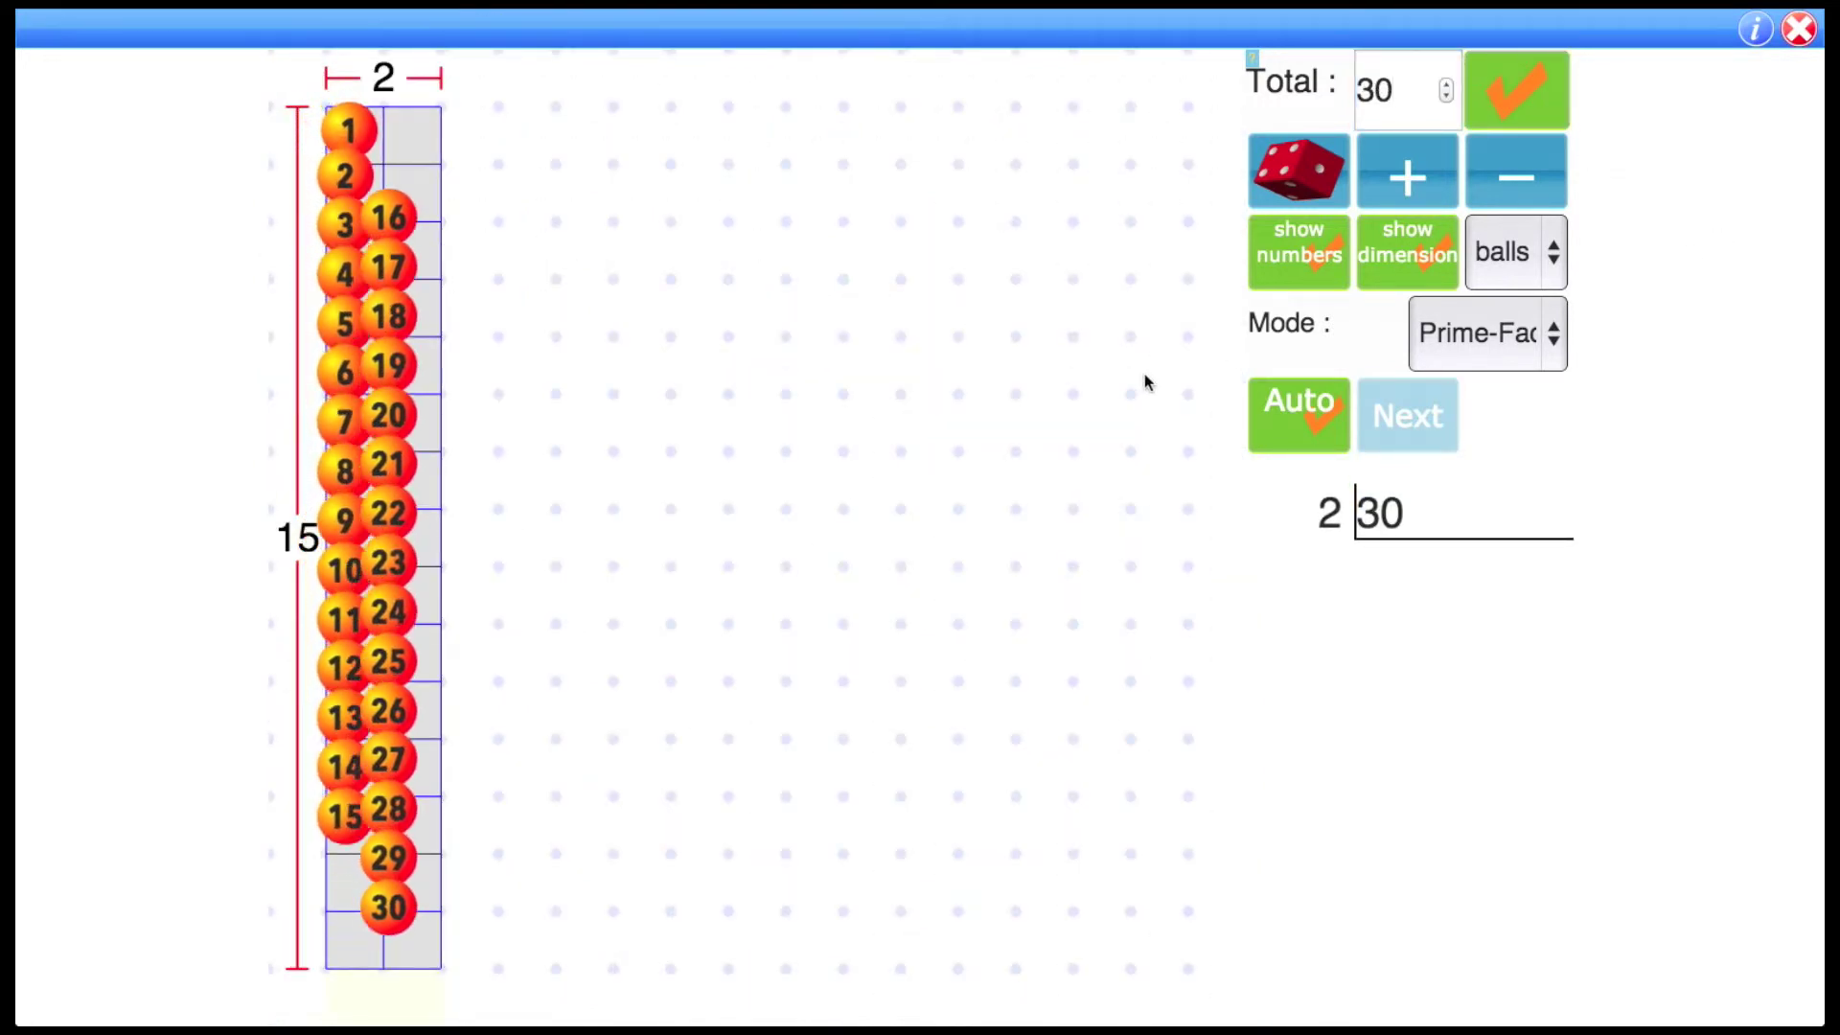
Step: Turn Auto off, switch to Division-Tests mode and apply a total of 30
{"action": "left_click", "coordinate": [1280, 420]}
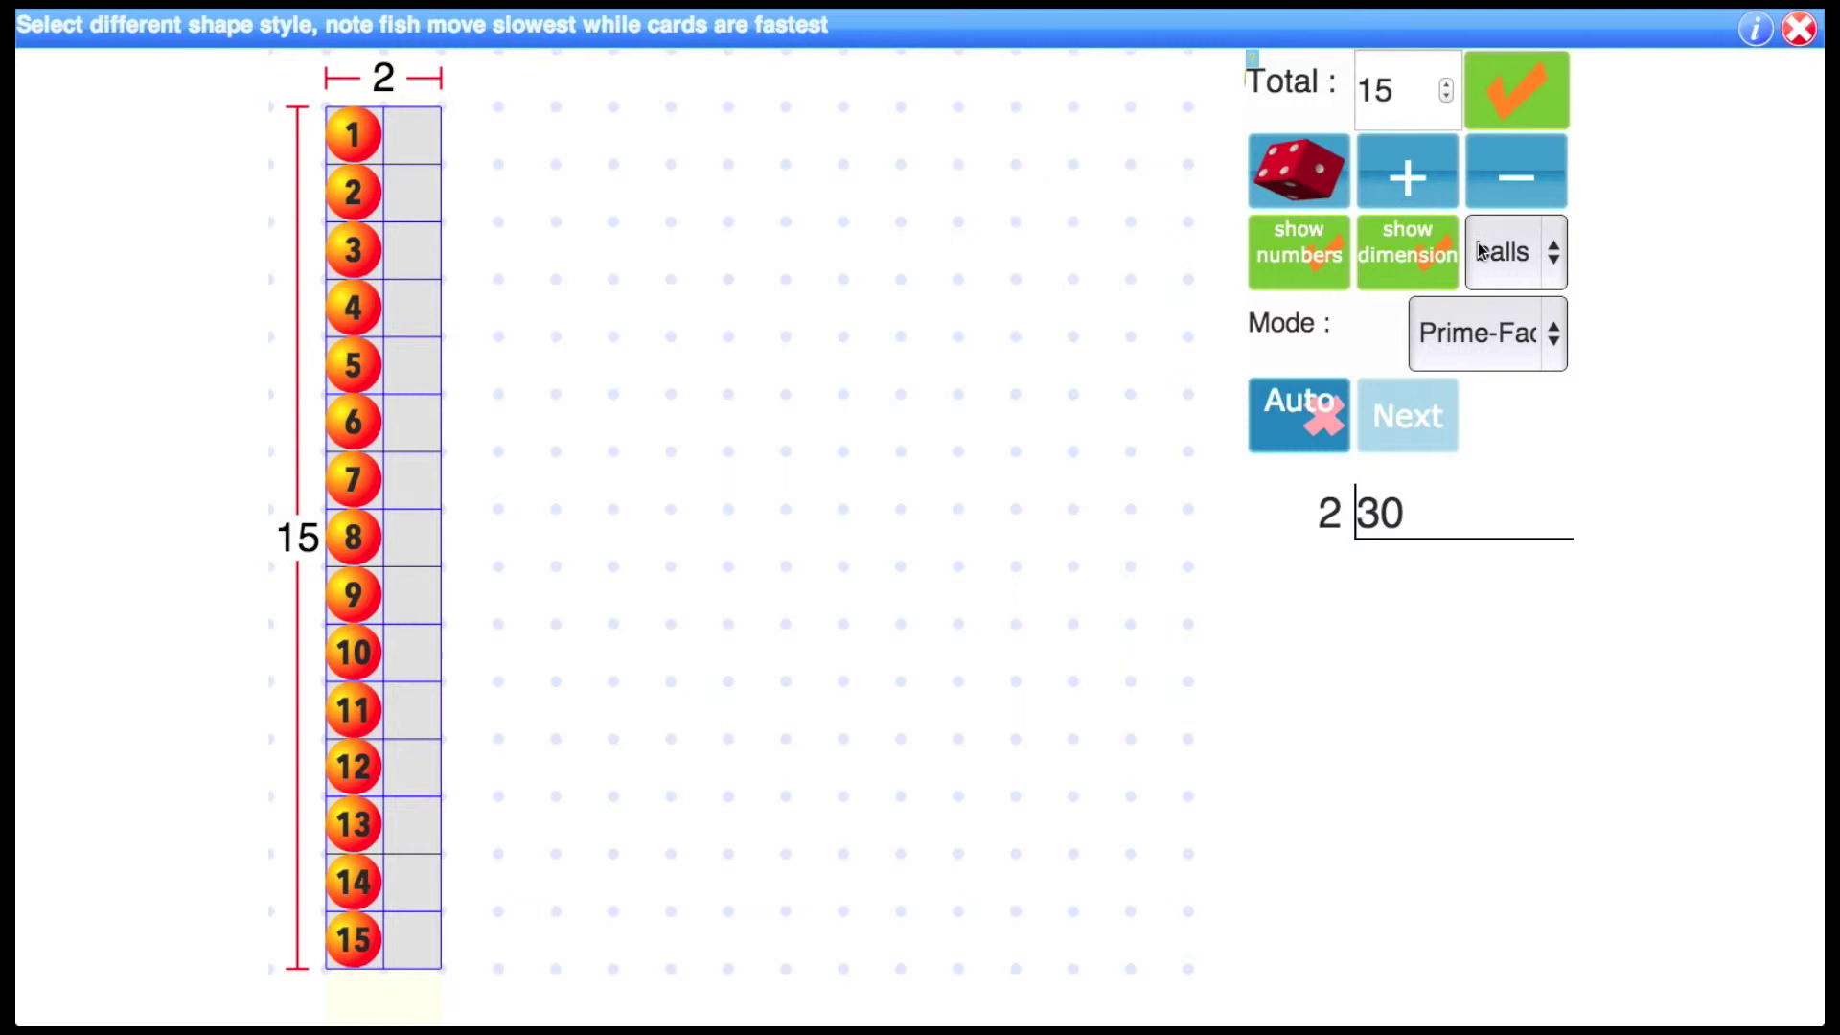
{"action": "left_click", "coordinate": [1485, 312]}
{"action": "left_click", "coordinate": [1478, 376]}
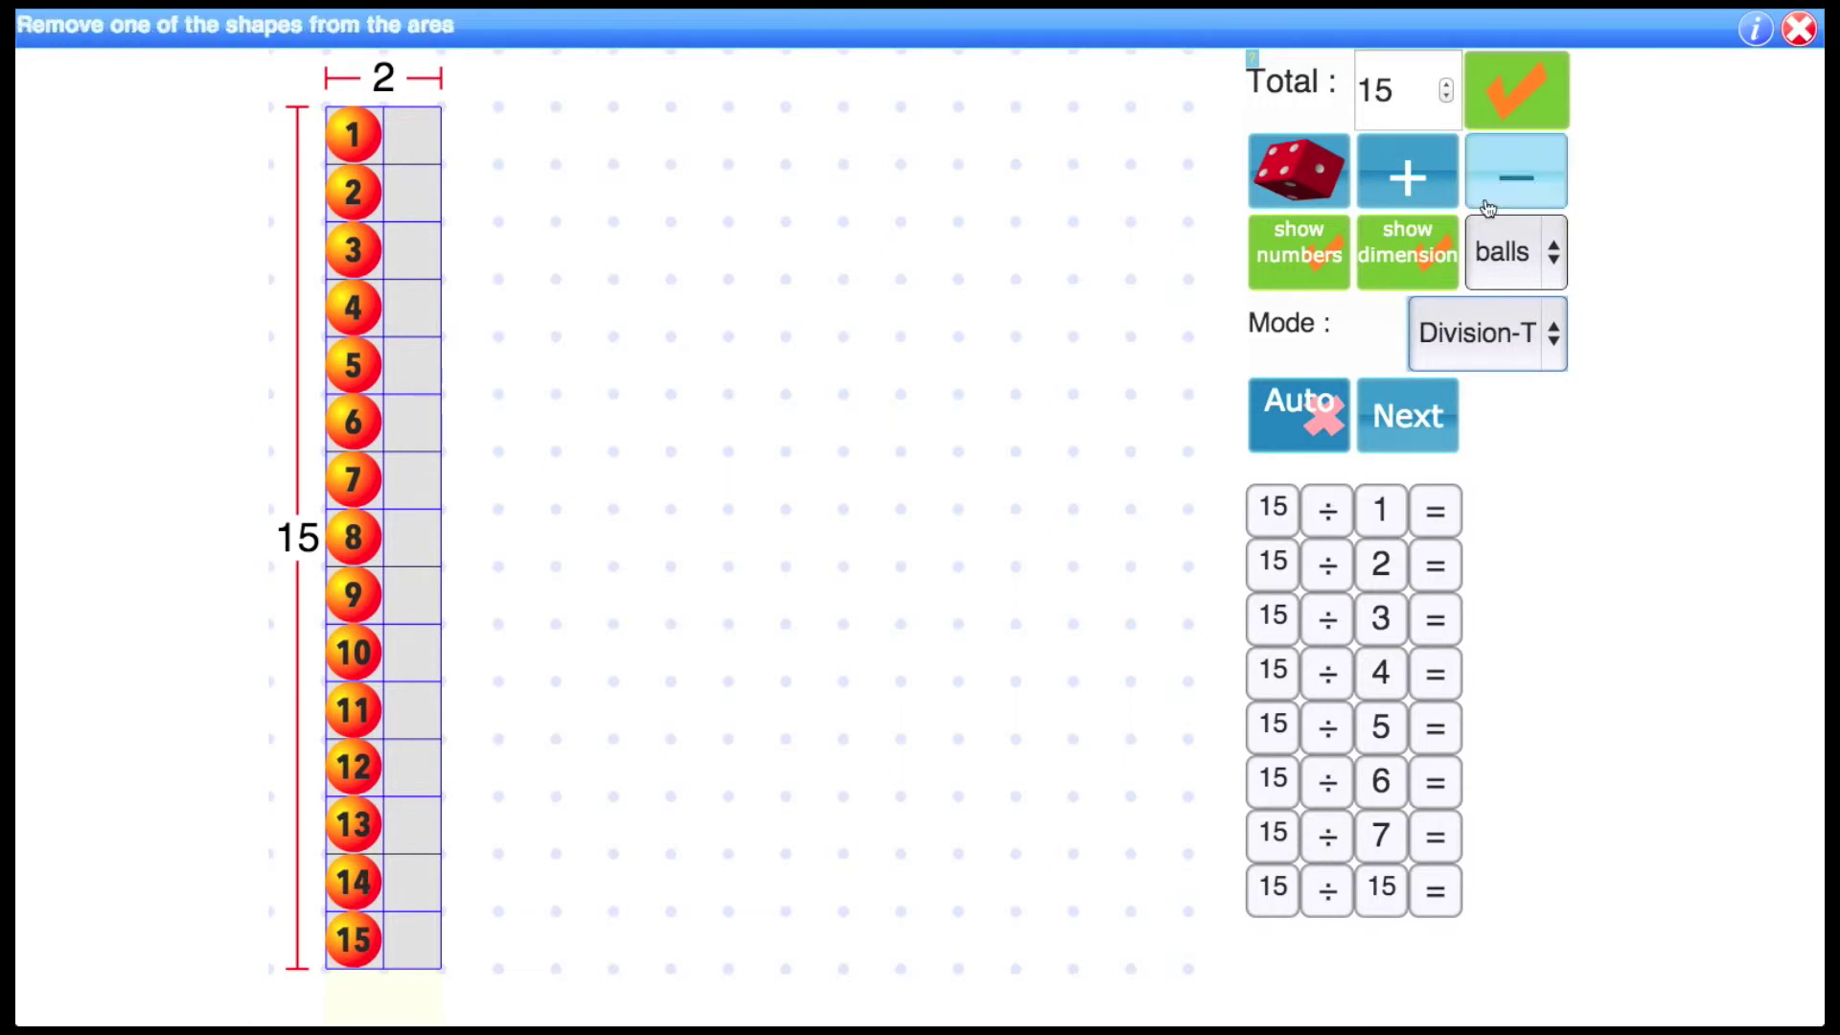
{"action": "left_click", "coordinate": [1446, 87]}
{"action": "left_click", "coordinate": [1447, 87]}
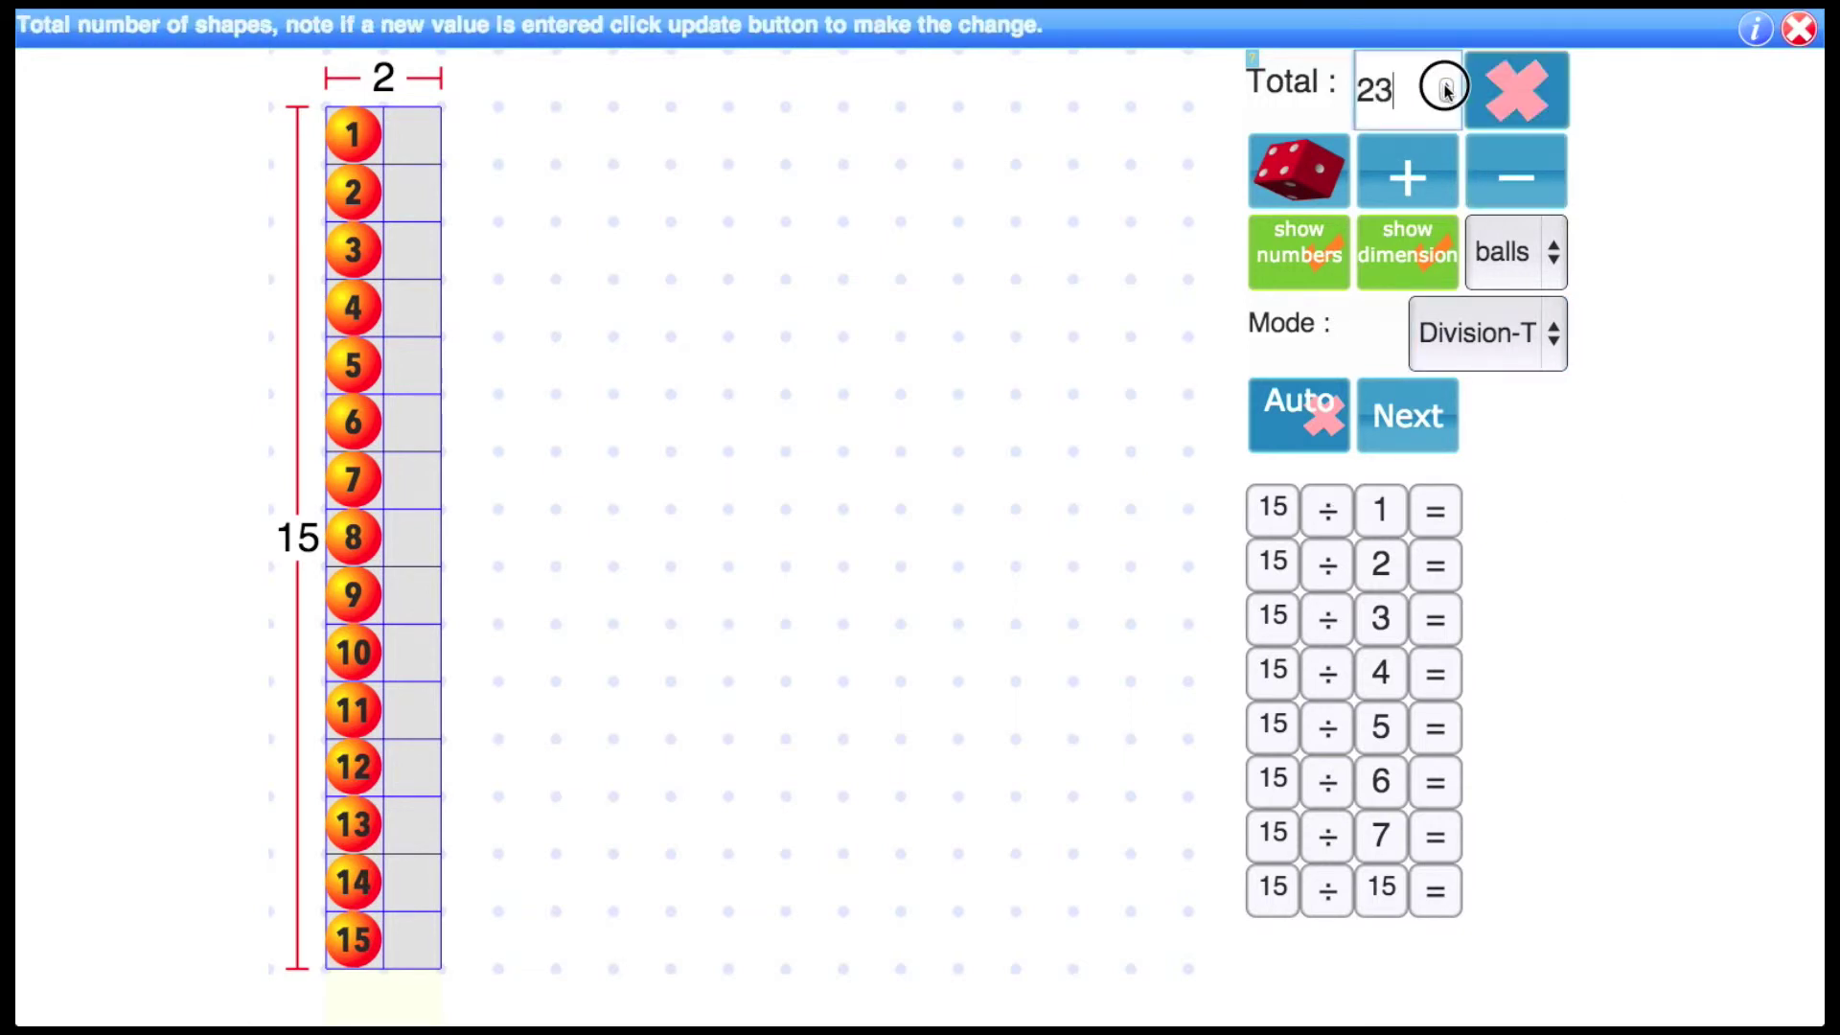
{"action": "left_click", "coordinate": [1477, 93]}
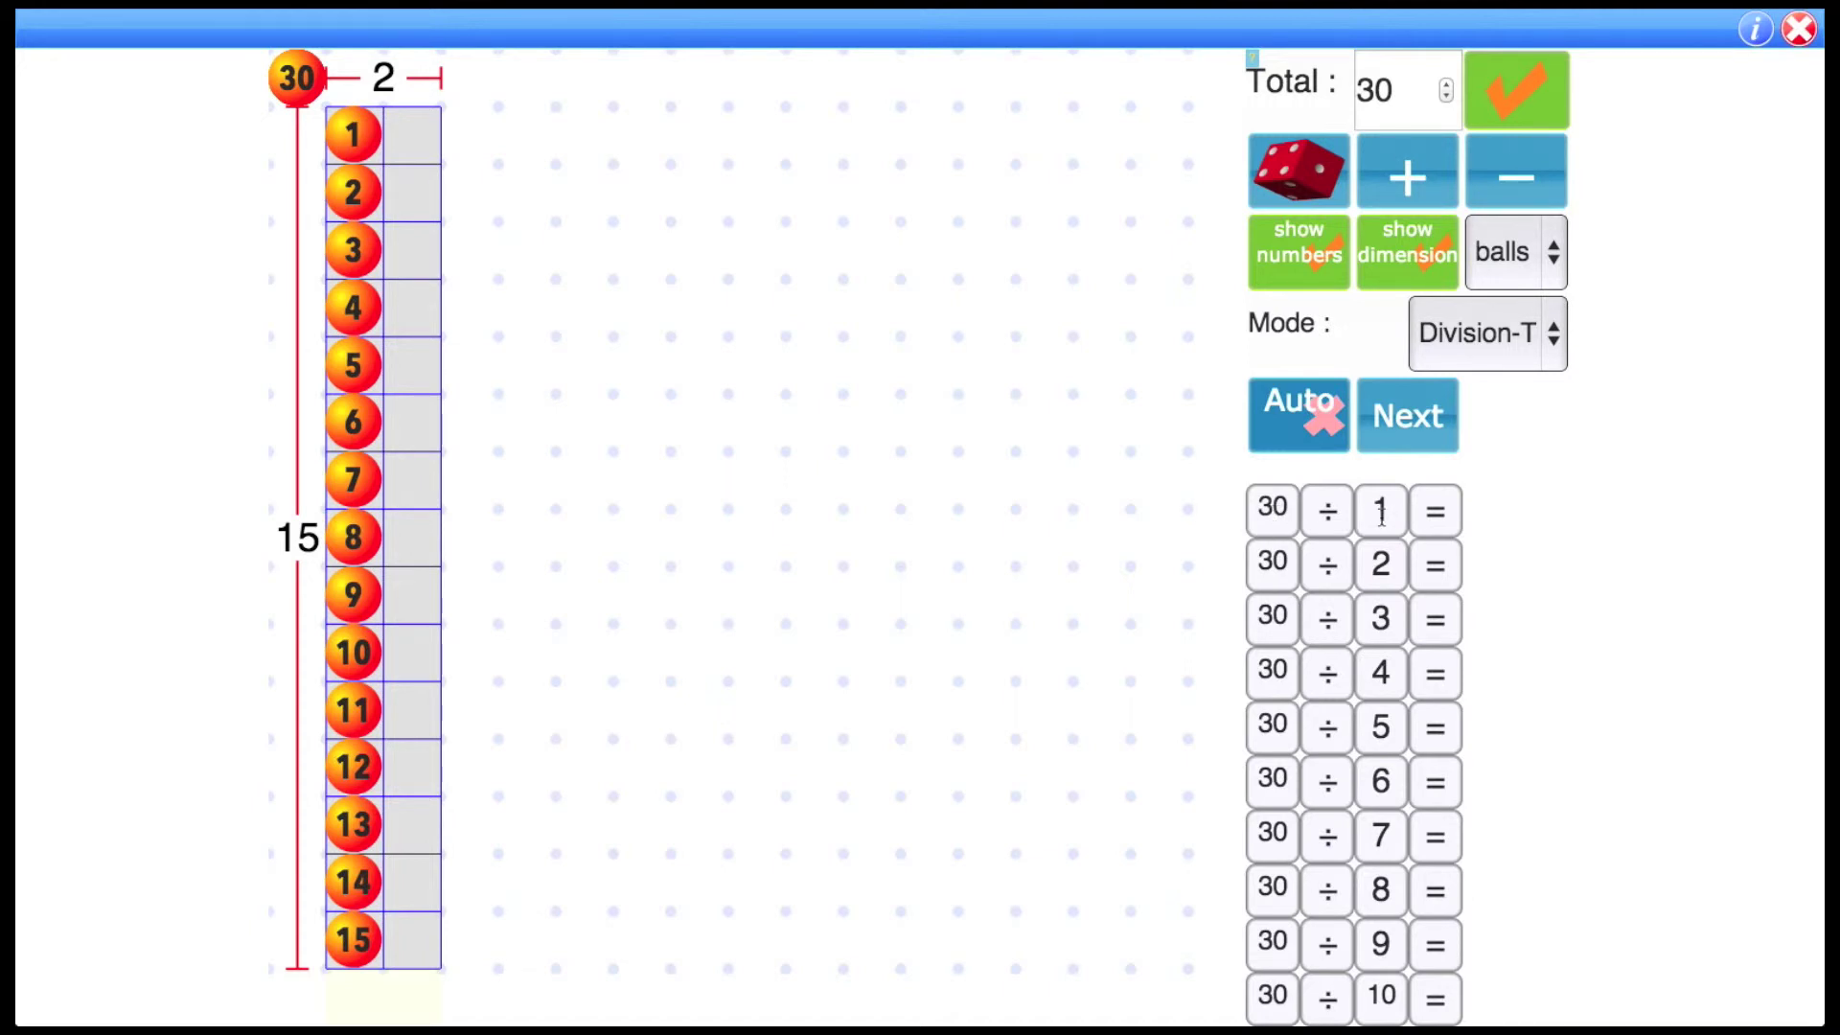
Step: Test 30 ÷ 1 through 30 ÷ 6, giving 30, 15, 10, 7 remainder 2, 6 and 5
{"action": "left_click", "coordinate": [1407, 415]}
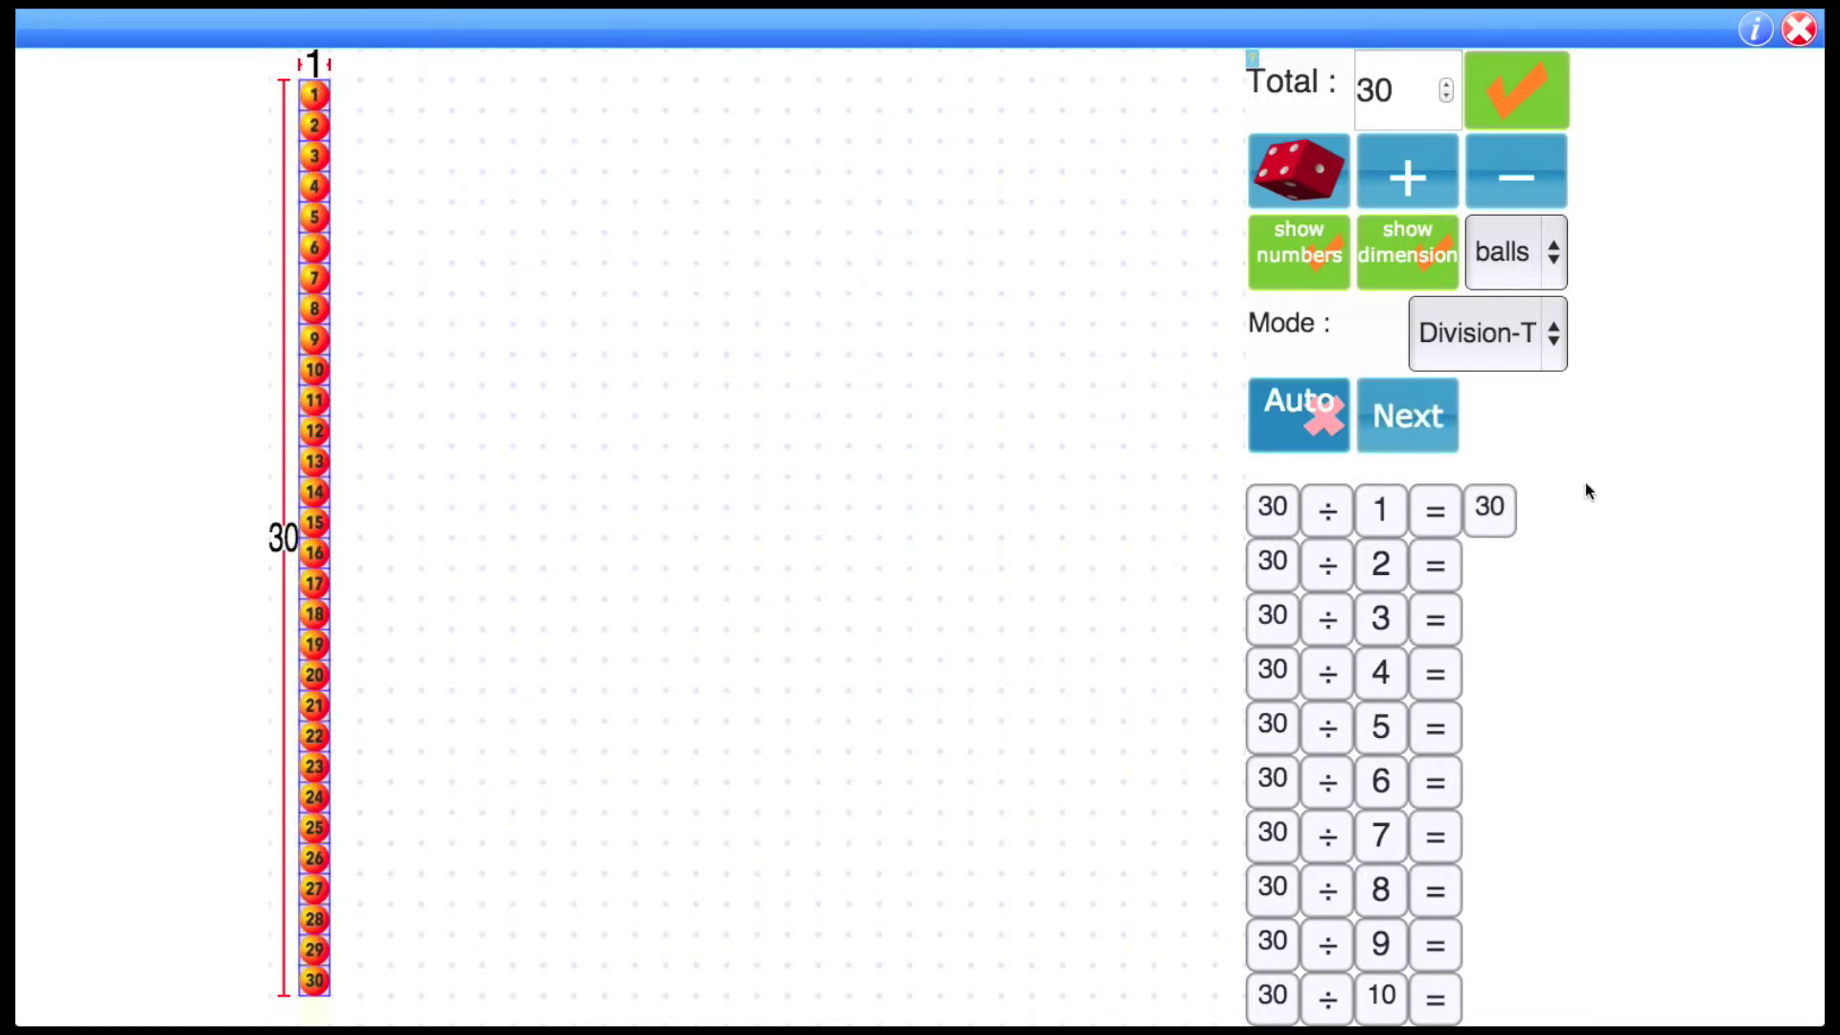
{"action": "left_click", "coordinate": [1425, 434]}
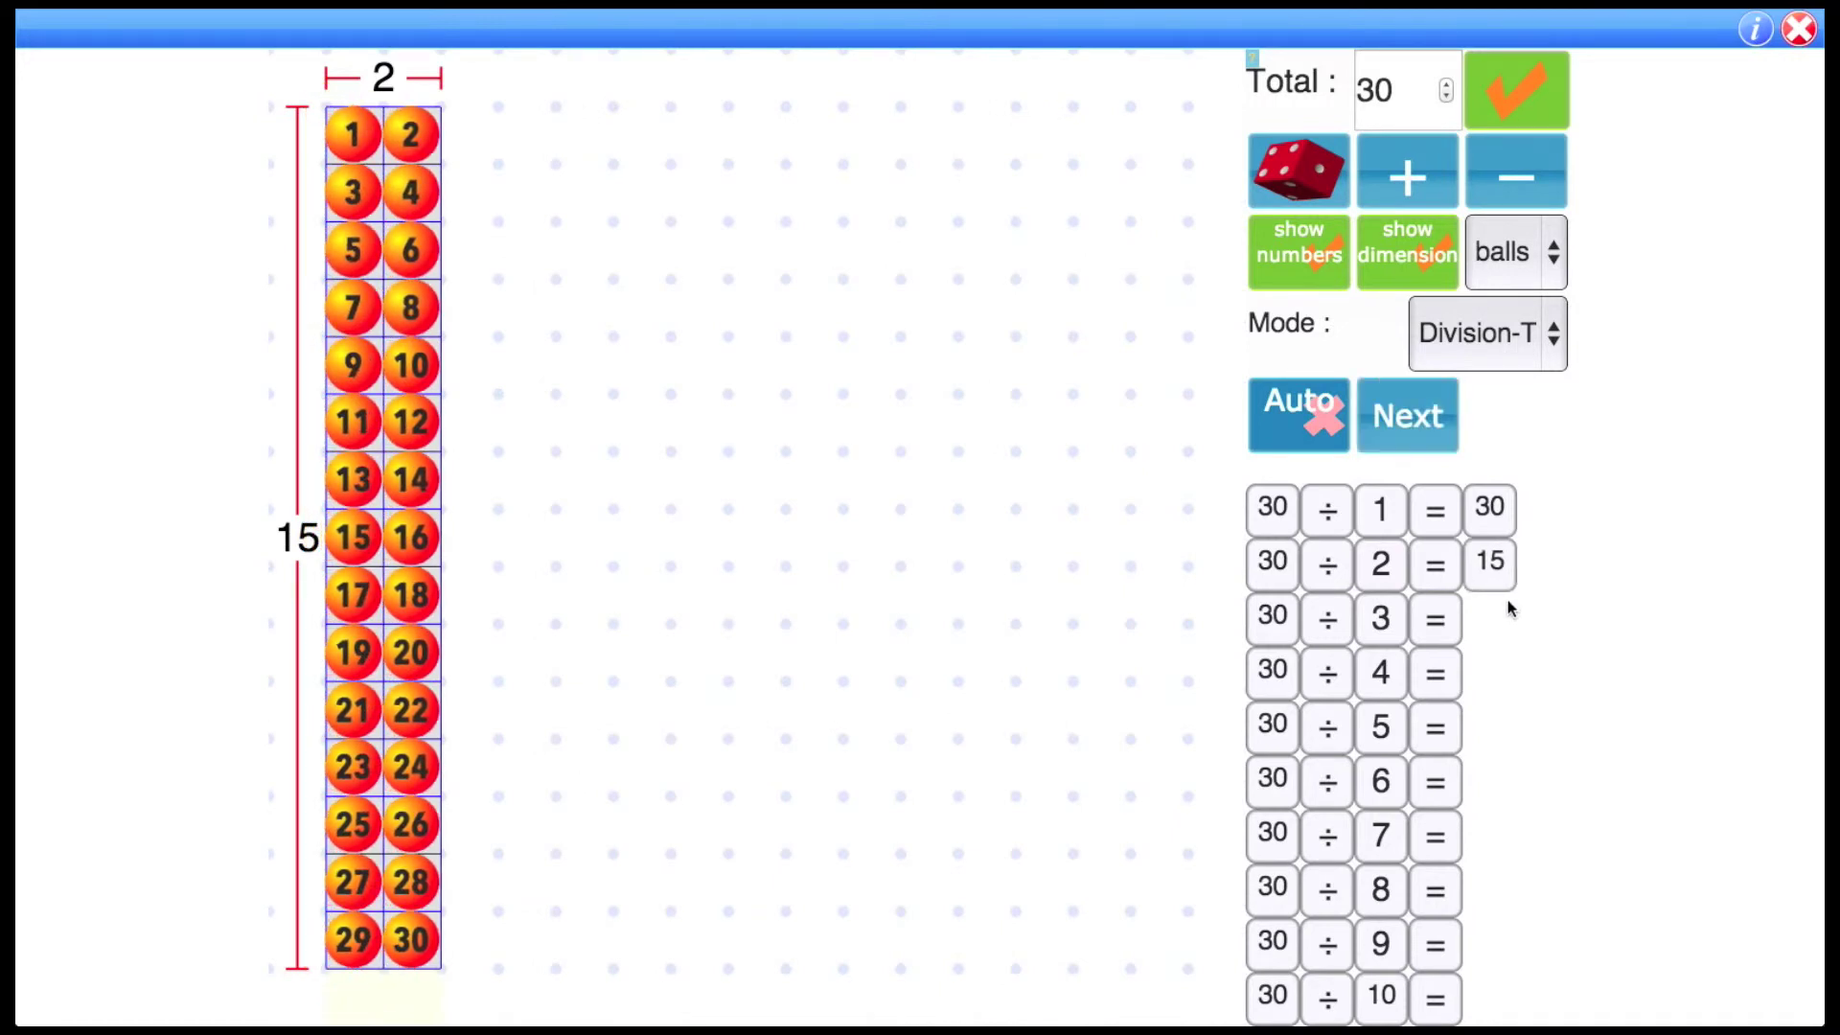
{"action": "left_click", "coordinate": [1413, 423]}
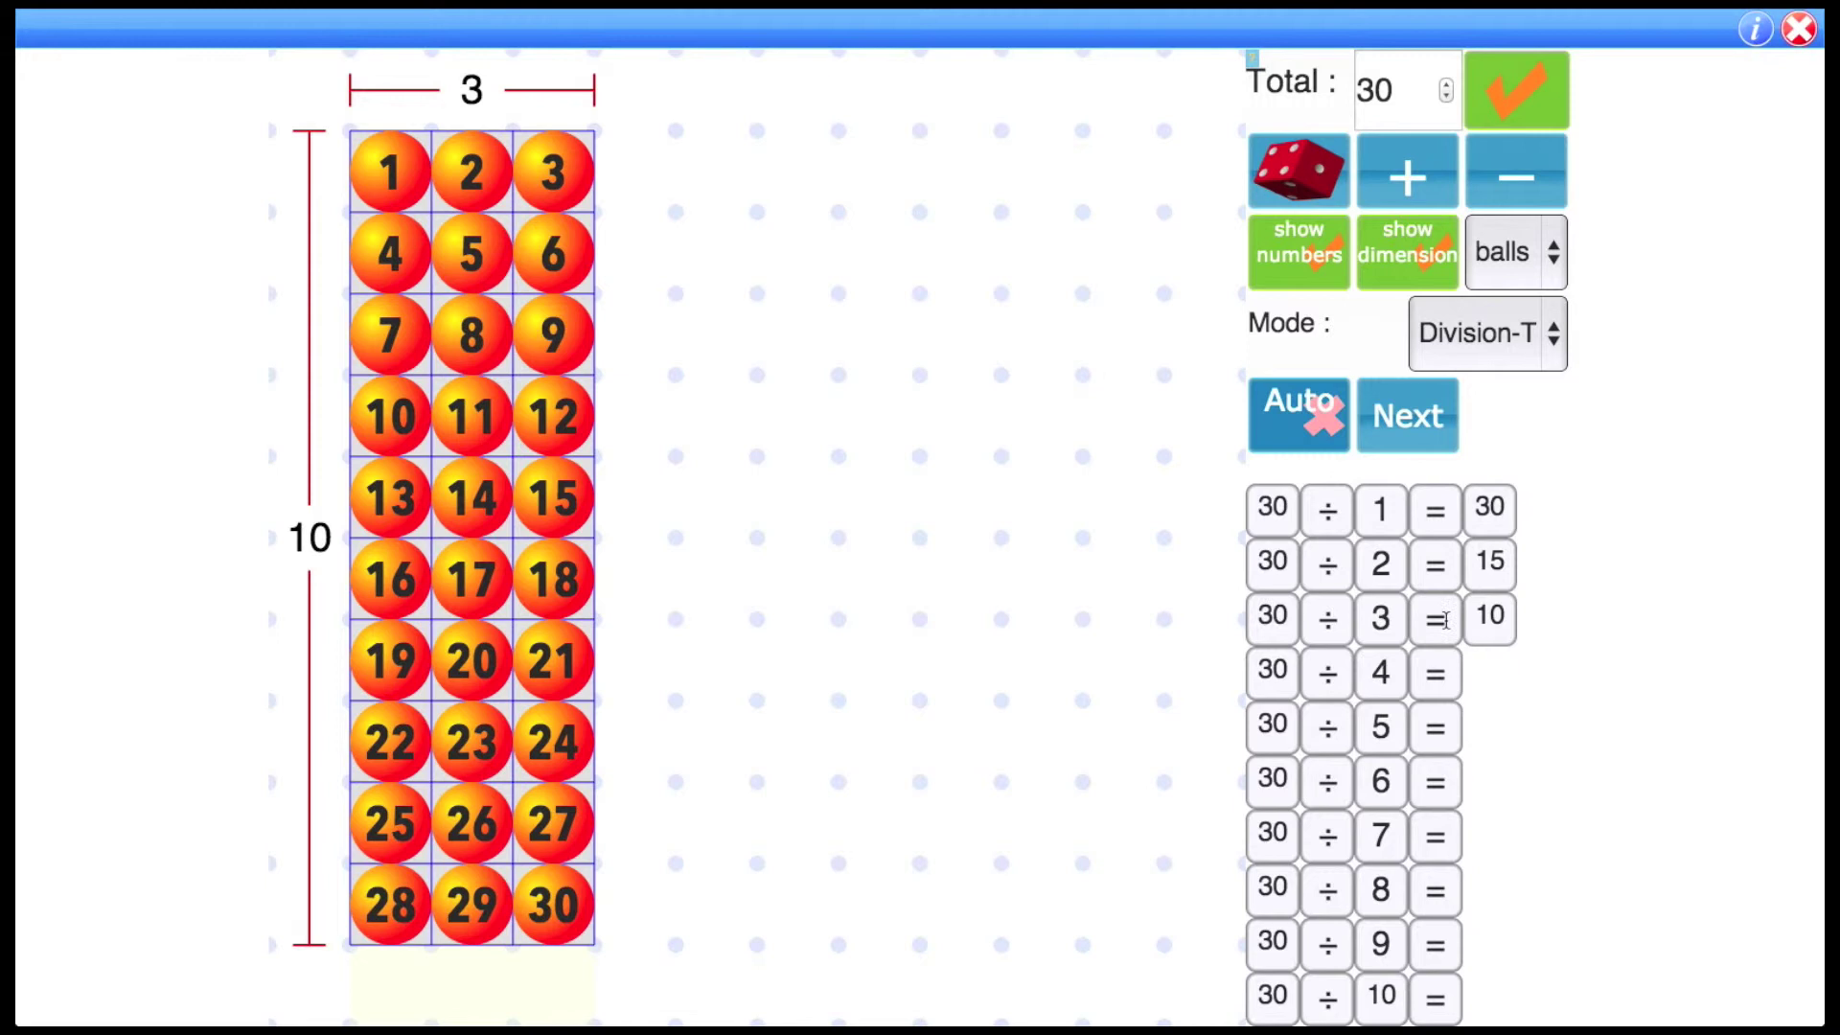
{"action": "left_click", "coordinate": [1408, 419]}
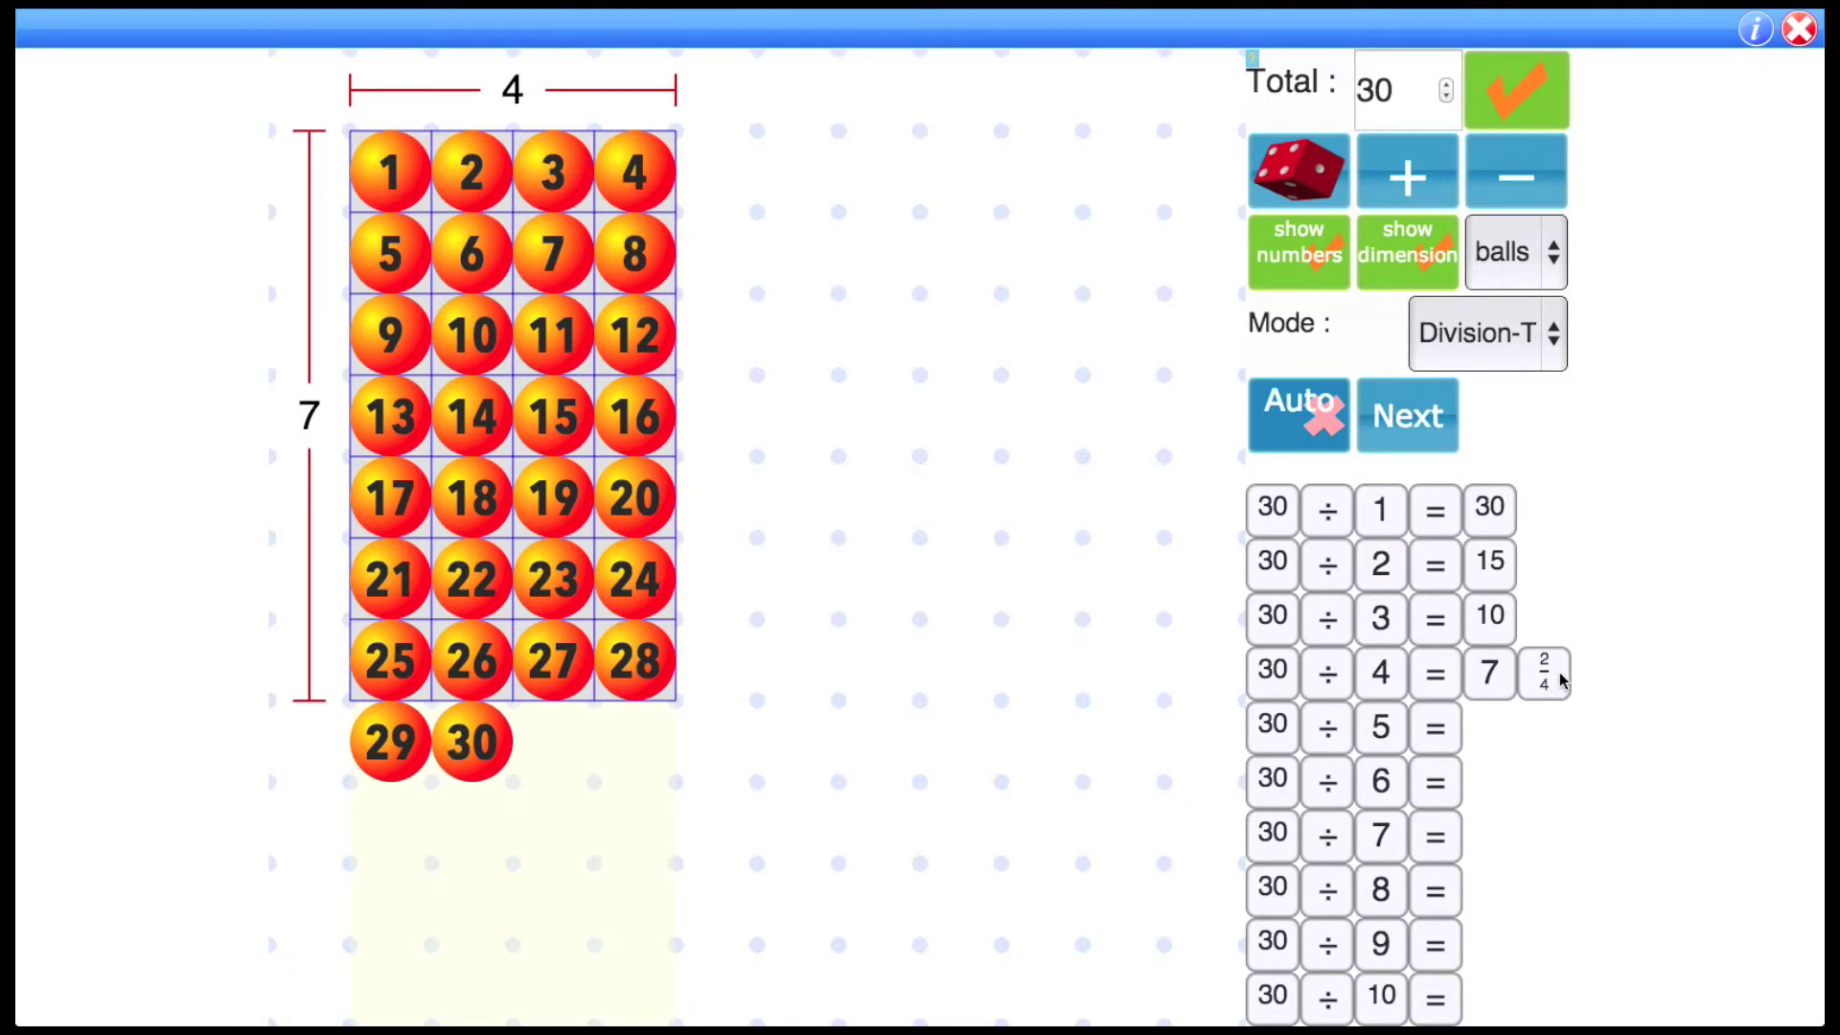
{"action": "left_click", "coordinate": [1409, 424]}
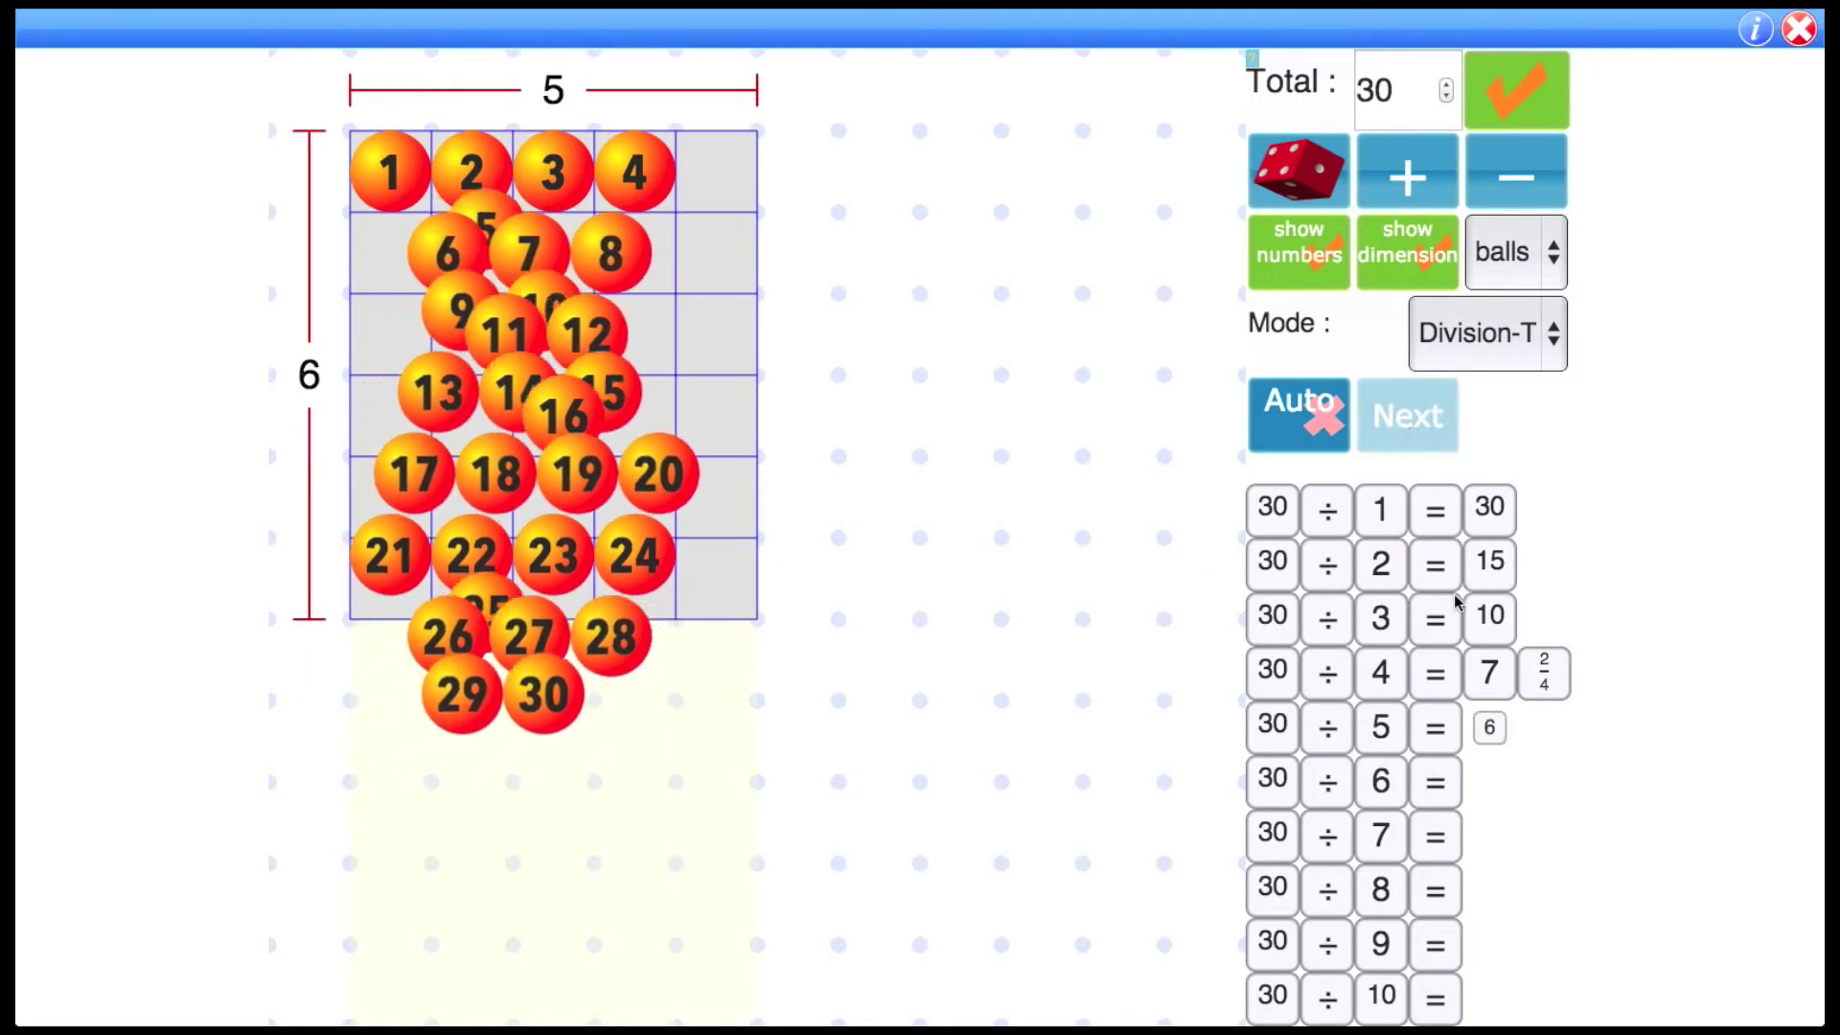
{"action": "left_click", "coordinate": [1426, 429]}
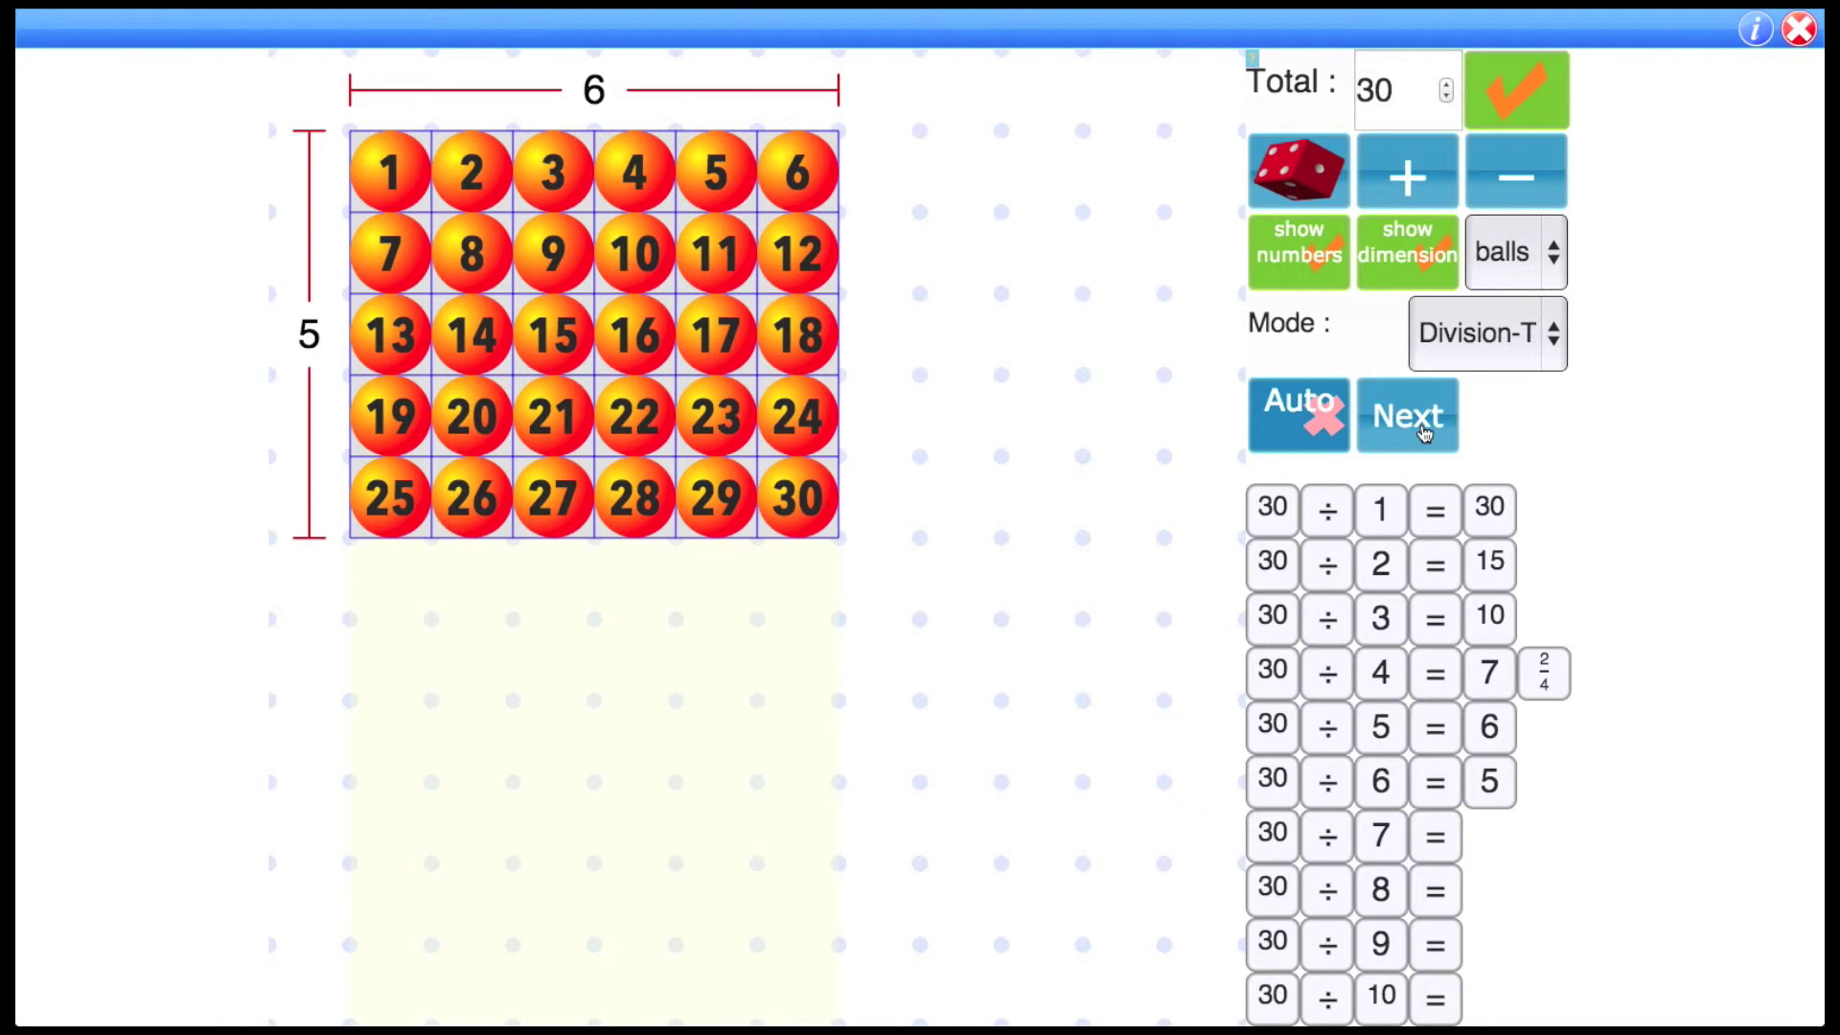
Step: Test dividing 30 by 7, 8, 9, 10 and 11
{"action": "left_click", "coordinate": [1424, 433]}
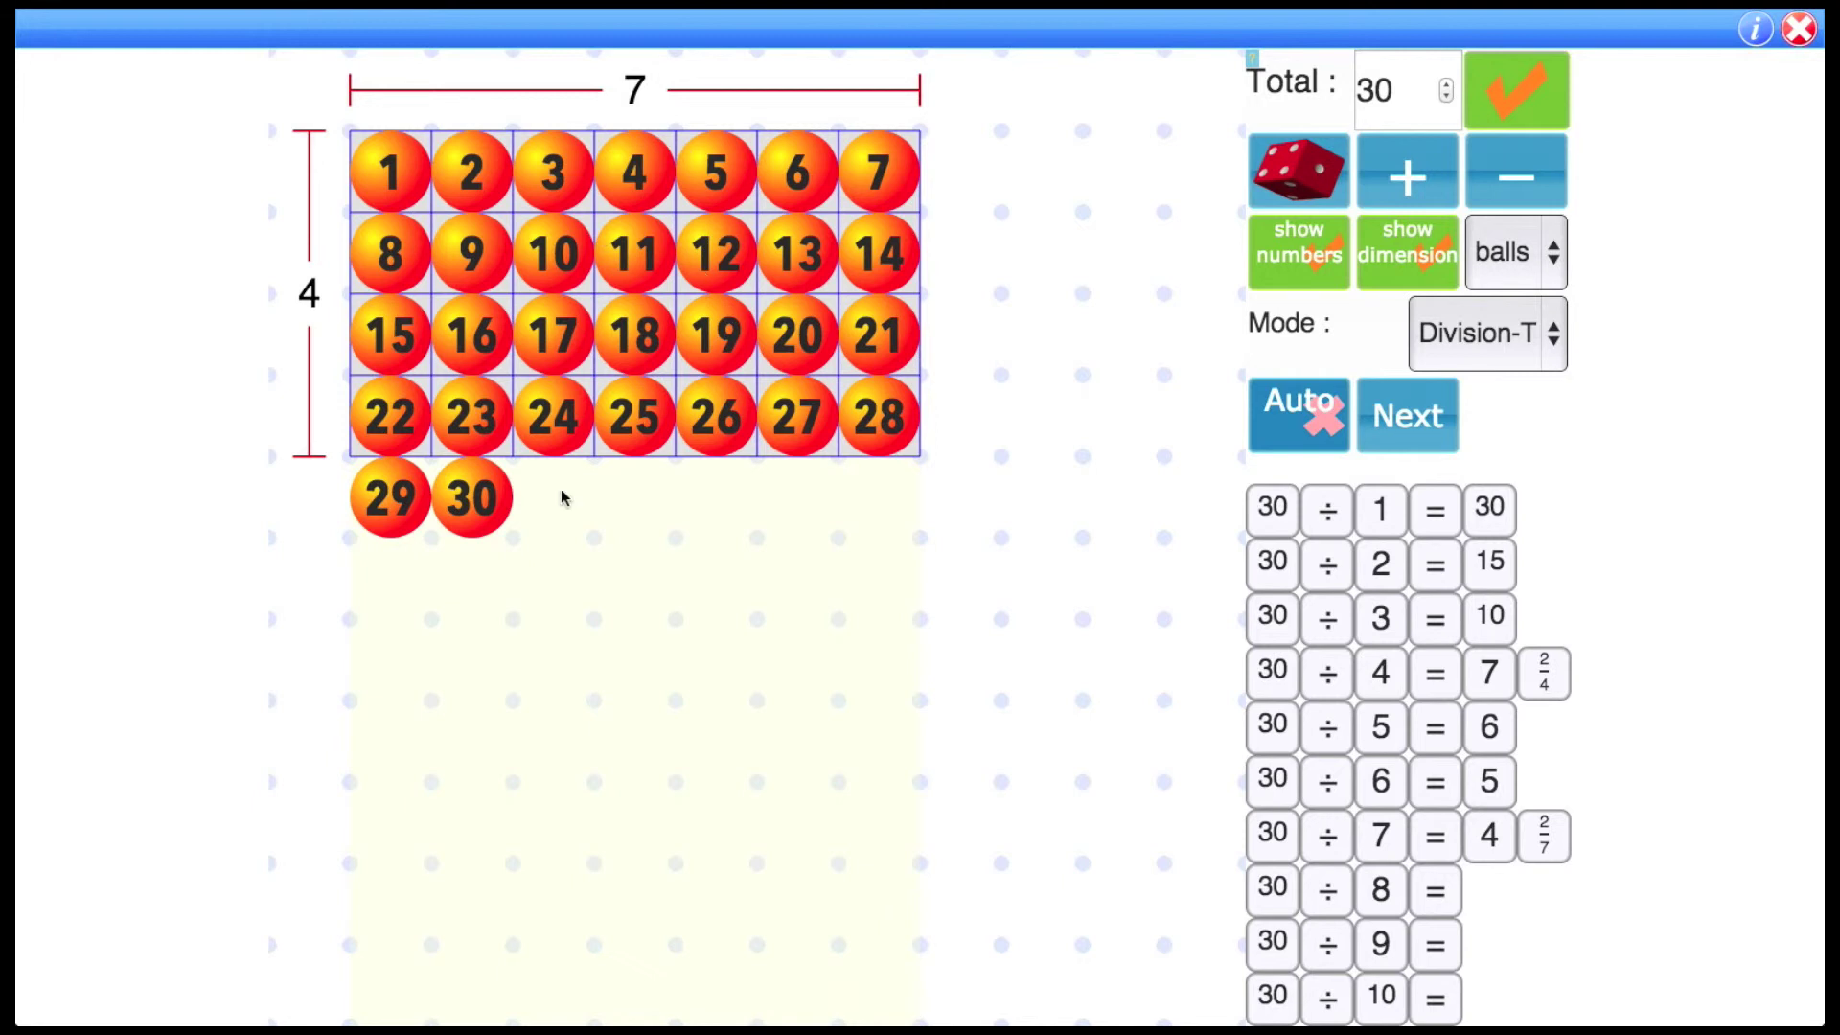
{"action": "left_click", "coordinate": [1407, 414]}
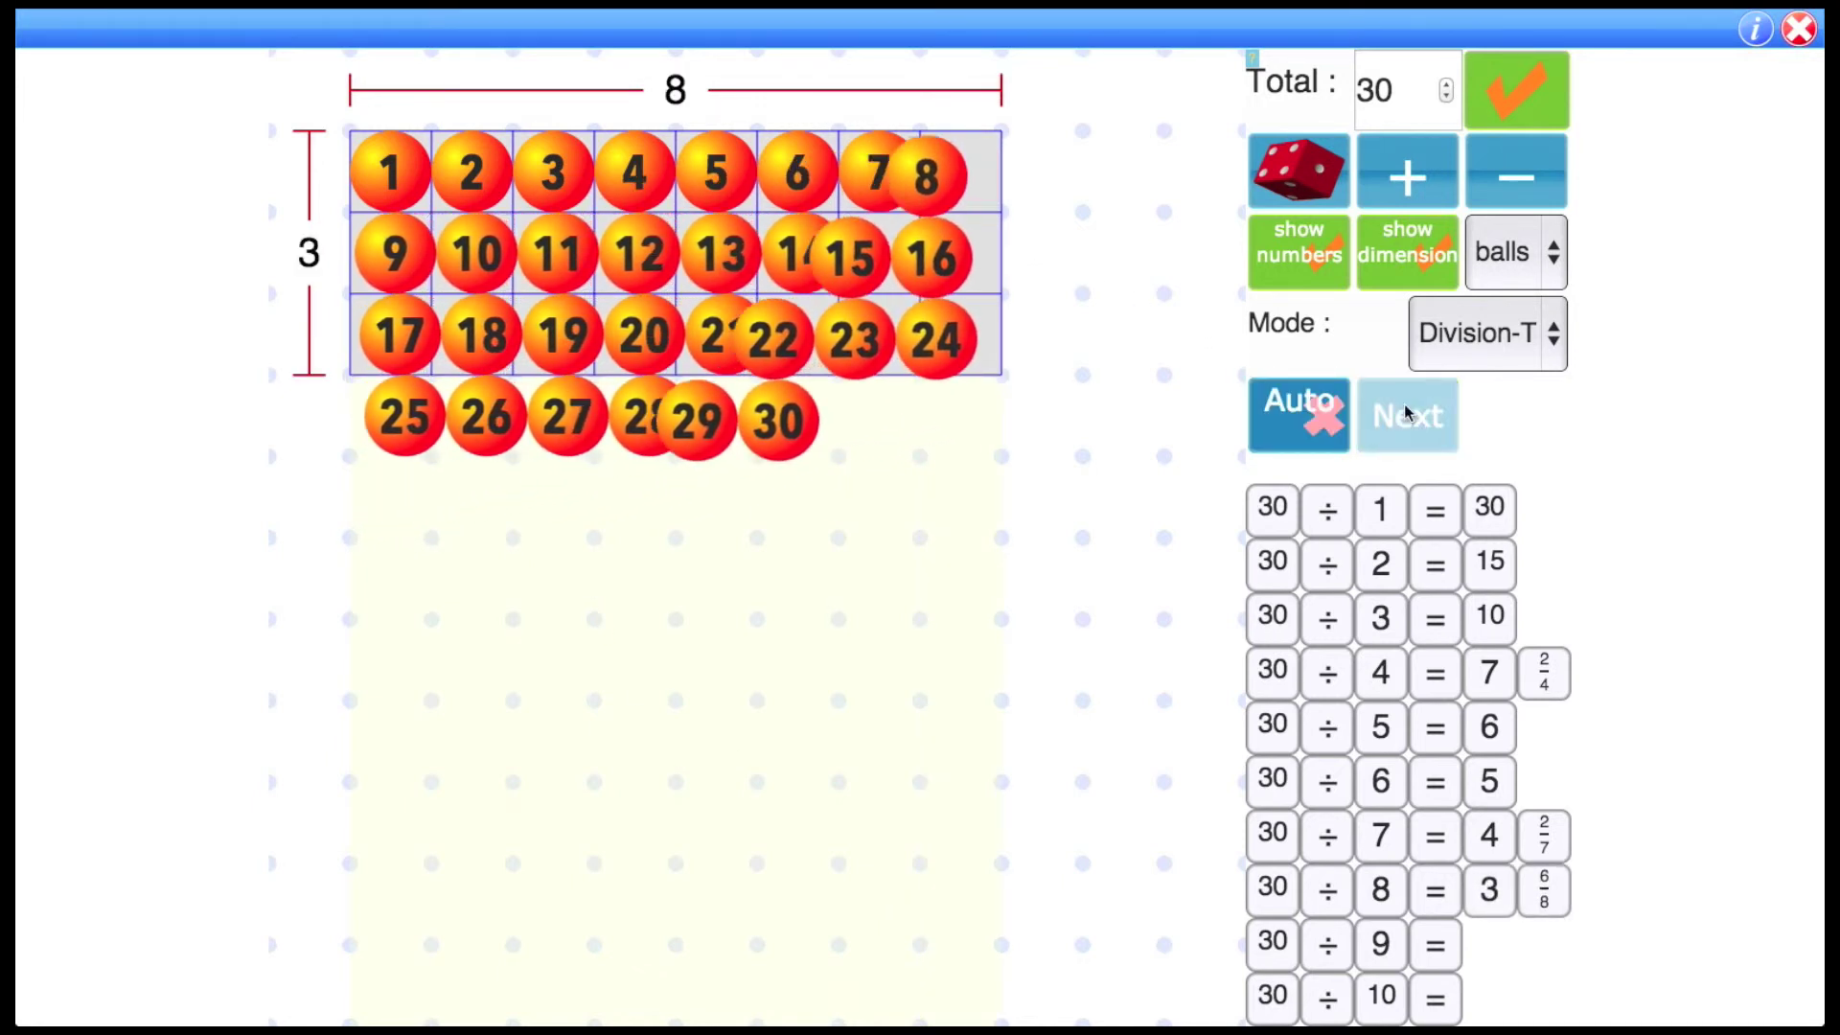
{"action": "left_click", "coordinate": [1407, 414]}
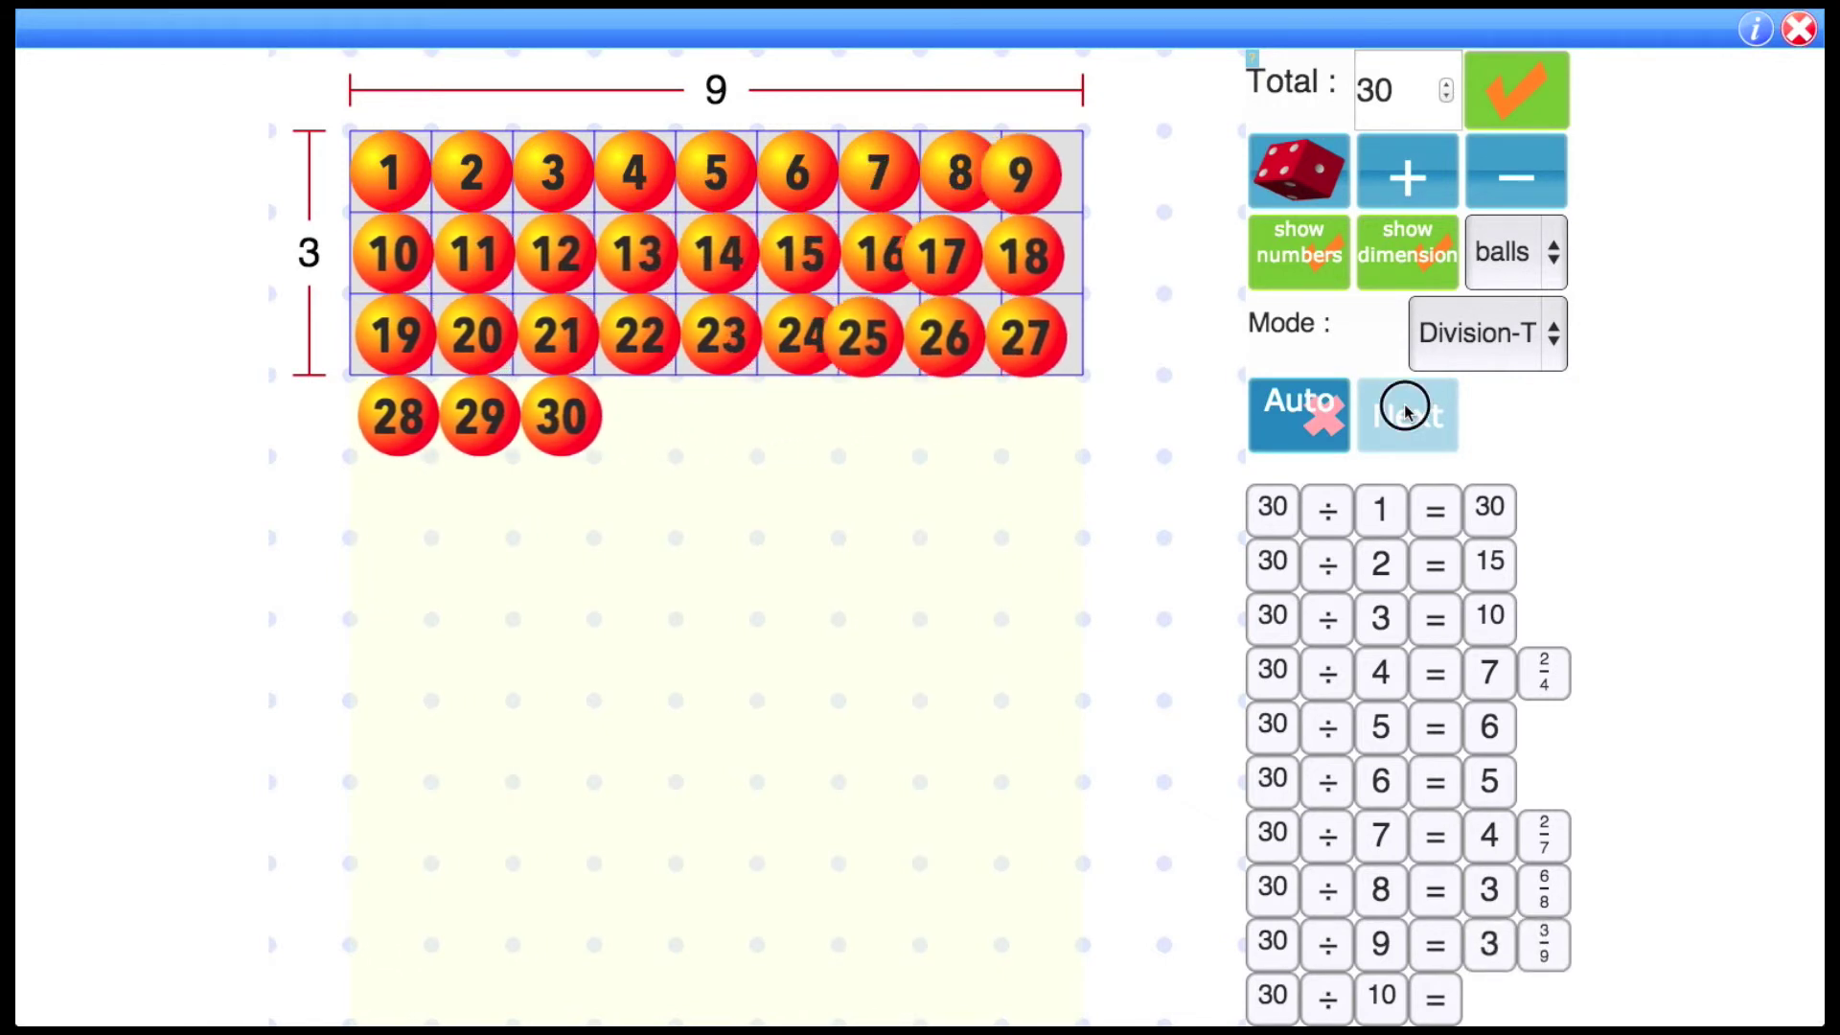
{"action": "left_click", "coordinate": [1405, 420]}
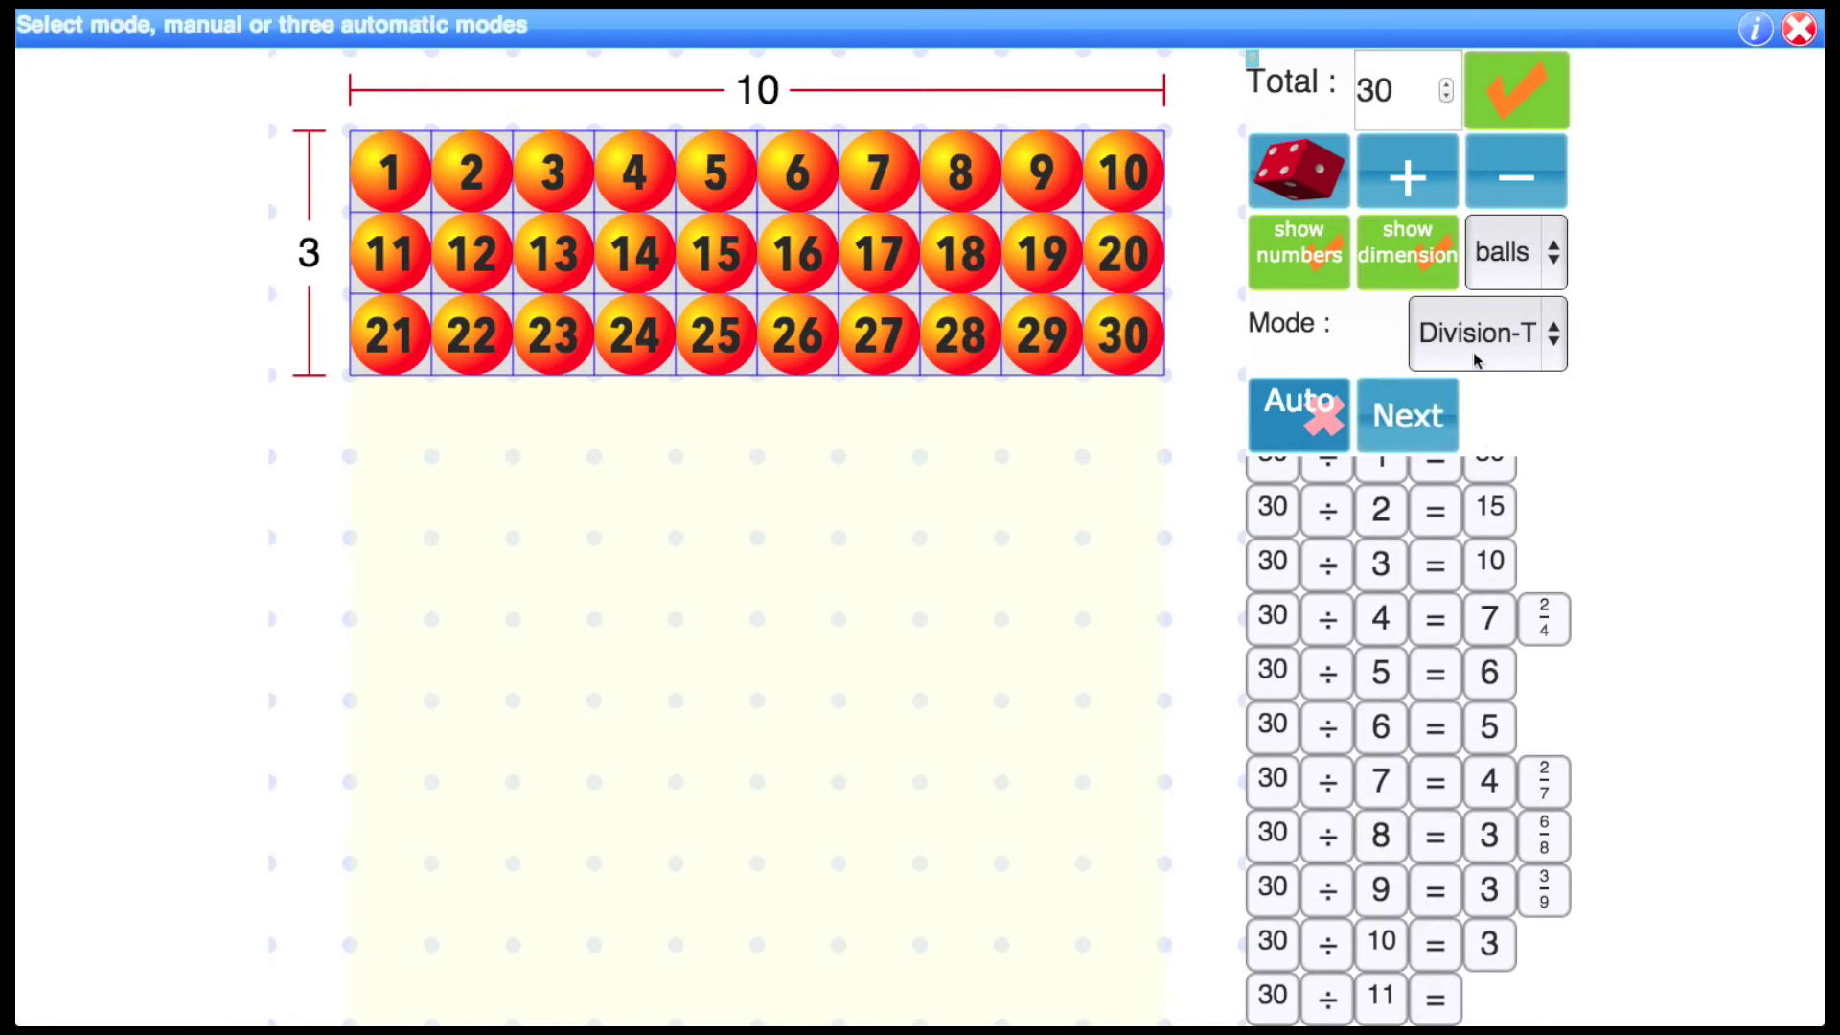
{"action": "left_click", "coordinate": [1405, 403]}
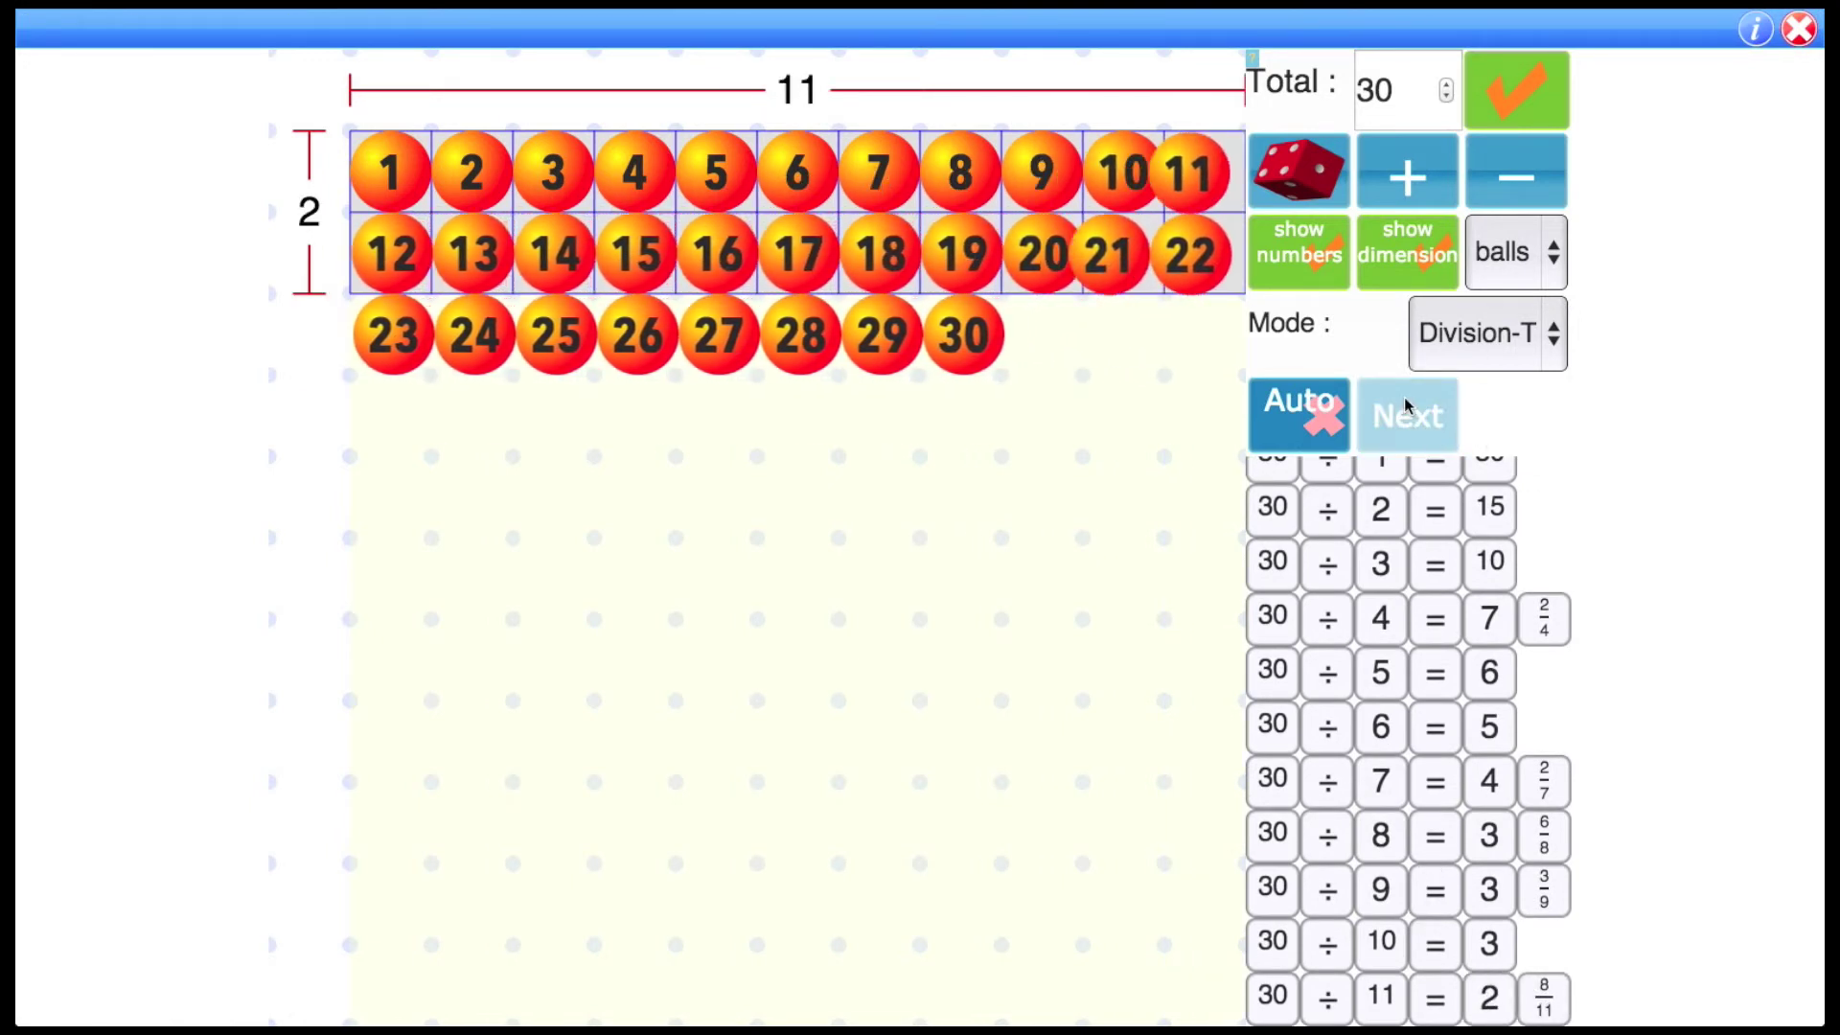
Step: Test dividing 30 by 12, 13, 14, 15 and 30, ending with one row of 30 balls
{"action": "left_click", "coordinate": [1405, 423]}
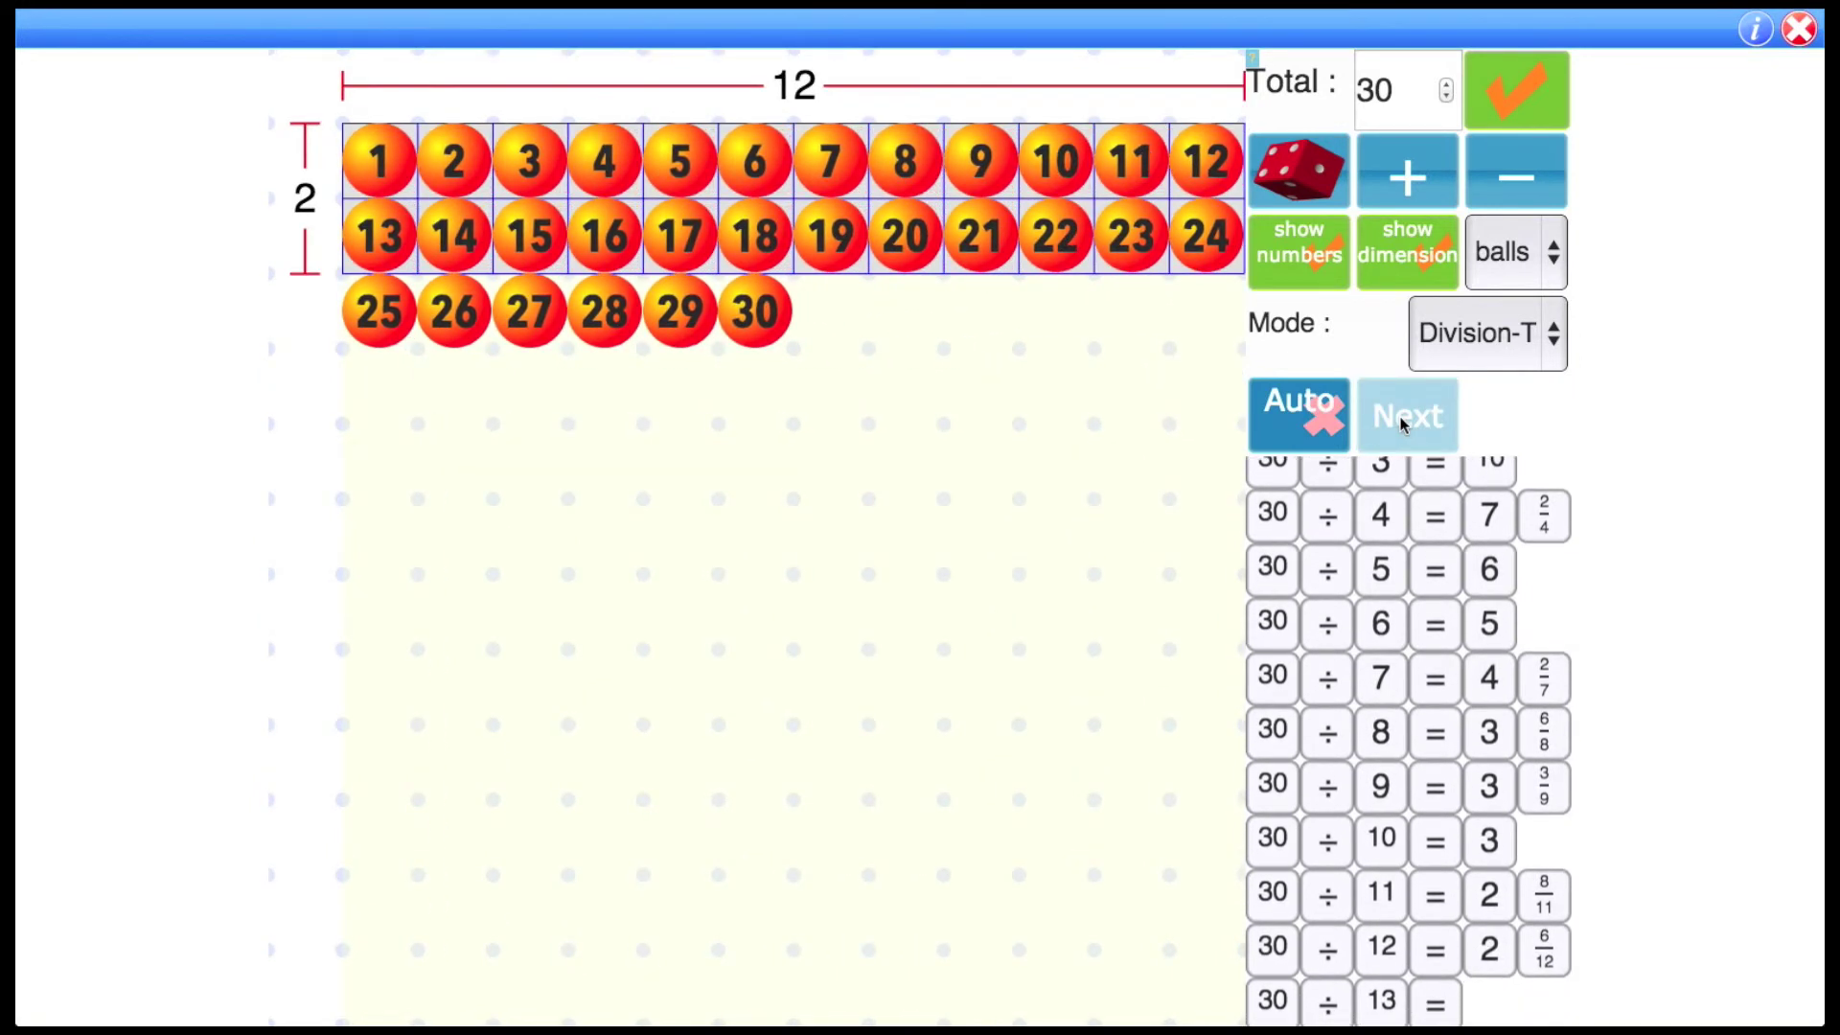
{"action": "left_click", "coordinate": [1407, 424]}
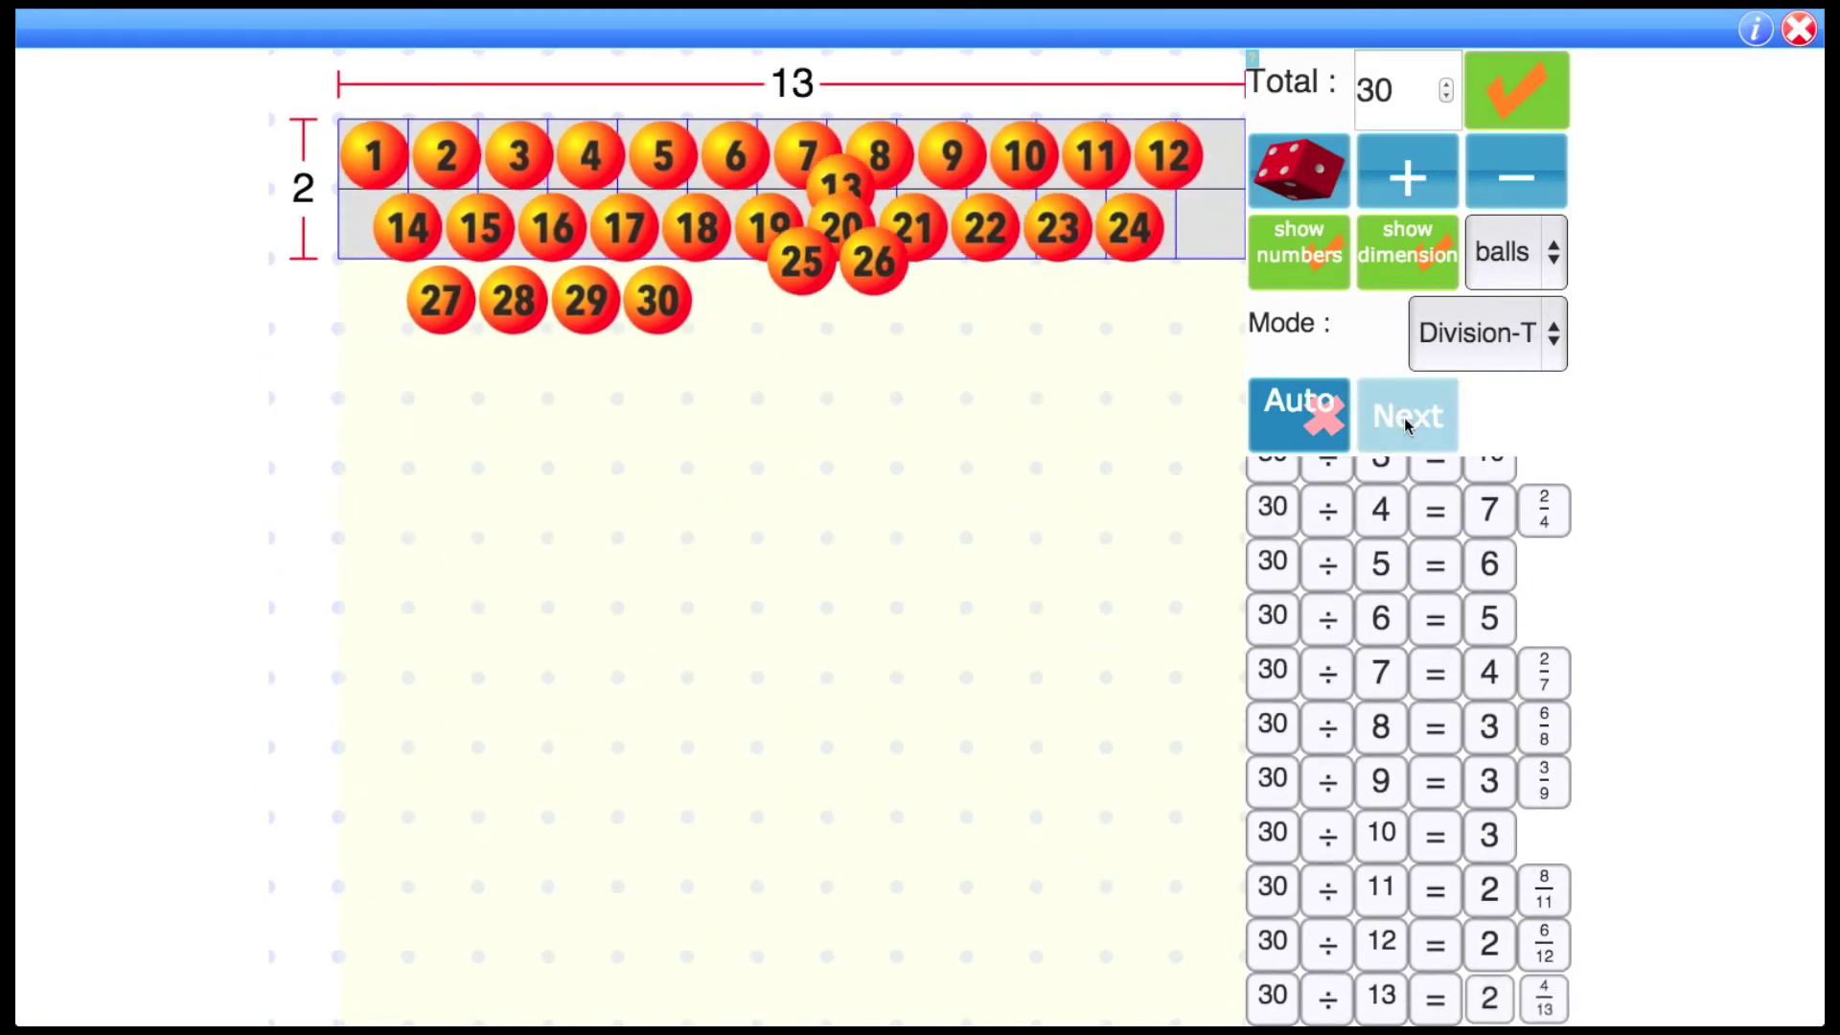
{"action": "left_click", "coordinate": [1431, 423]}
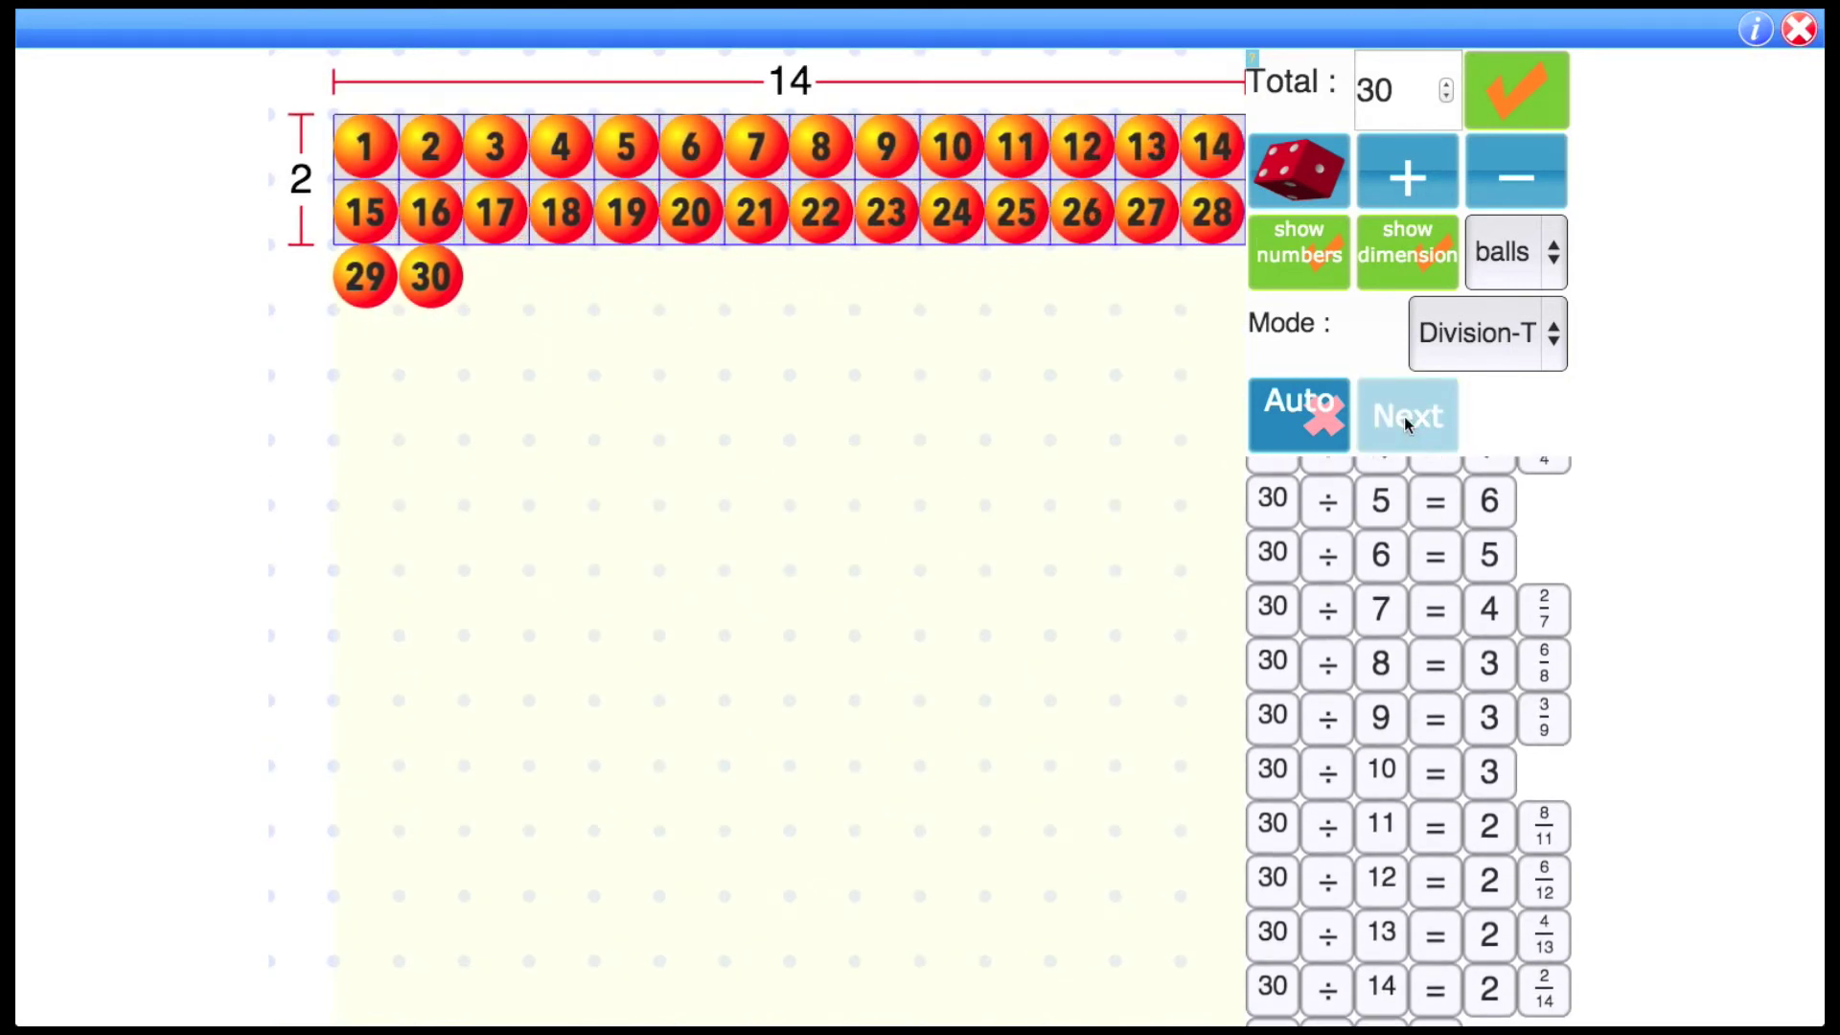
{"action": "left_click", "coordinate": [1419, 423]}
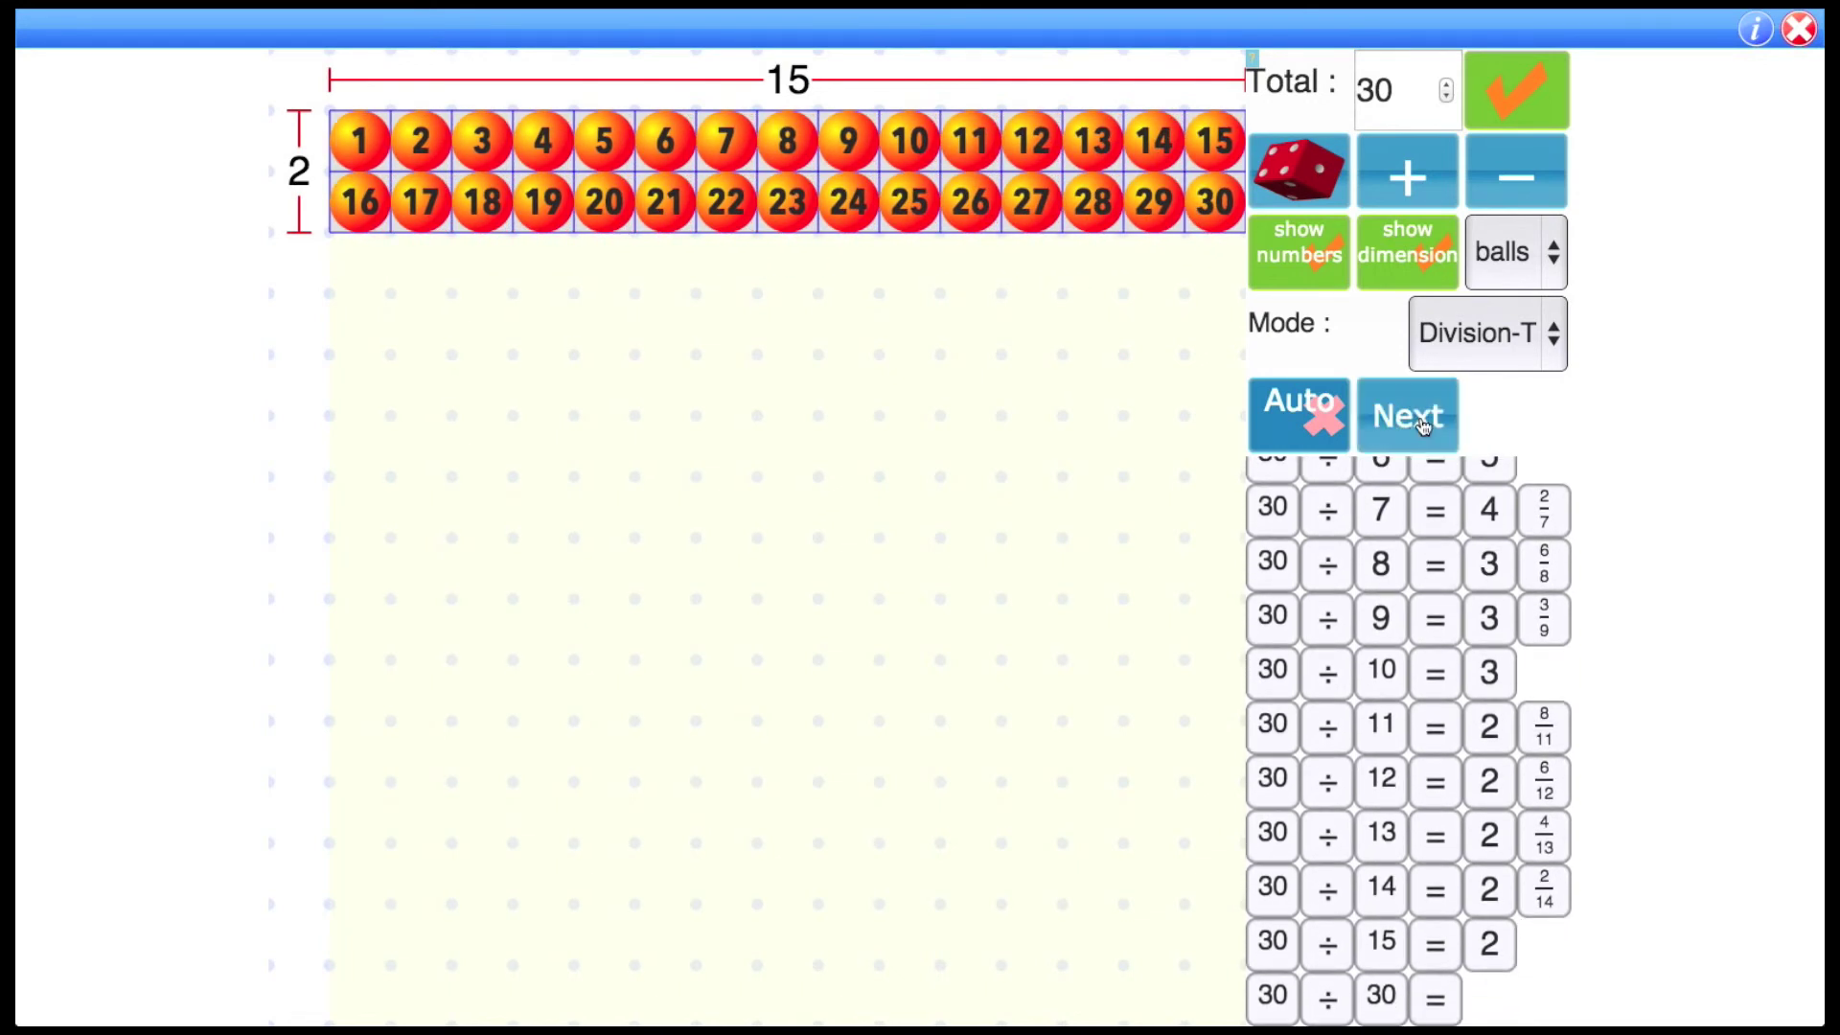
{"action": "left_click", "coordinate": [1415, 417]}
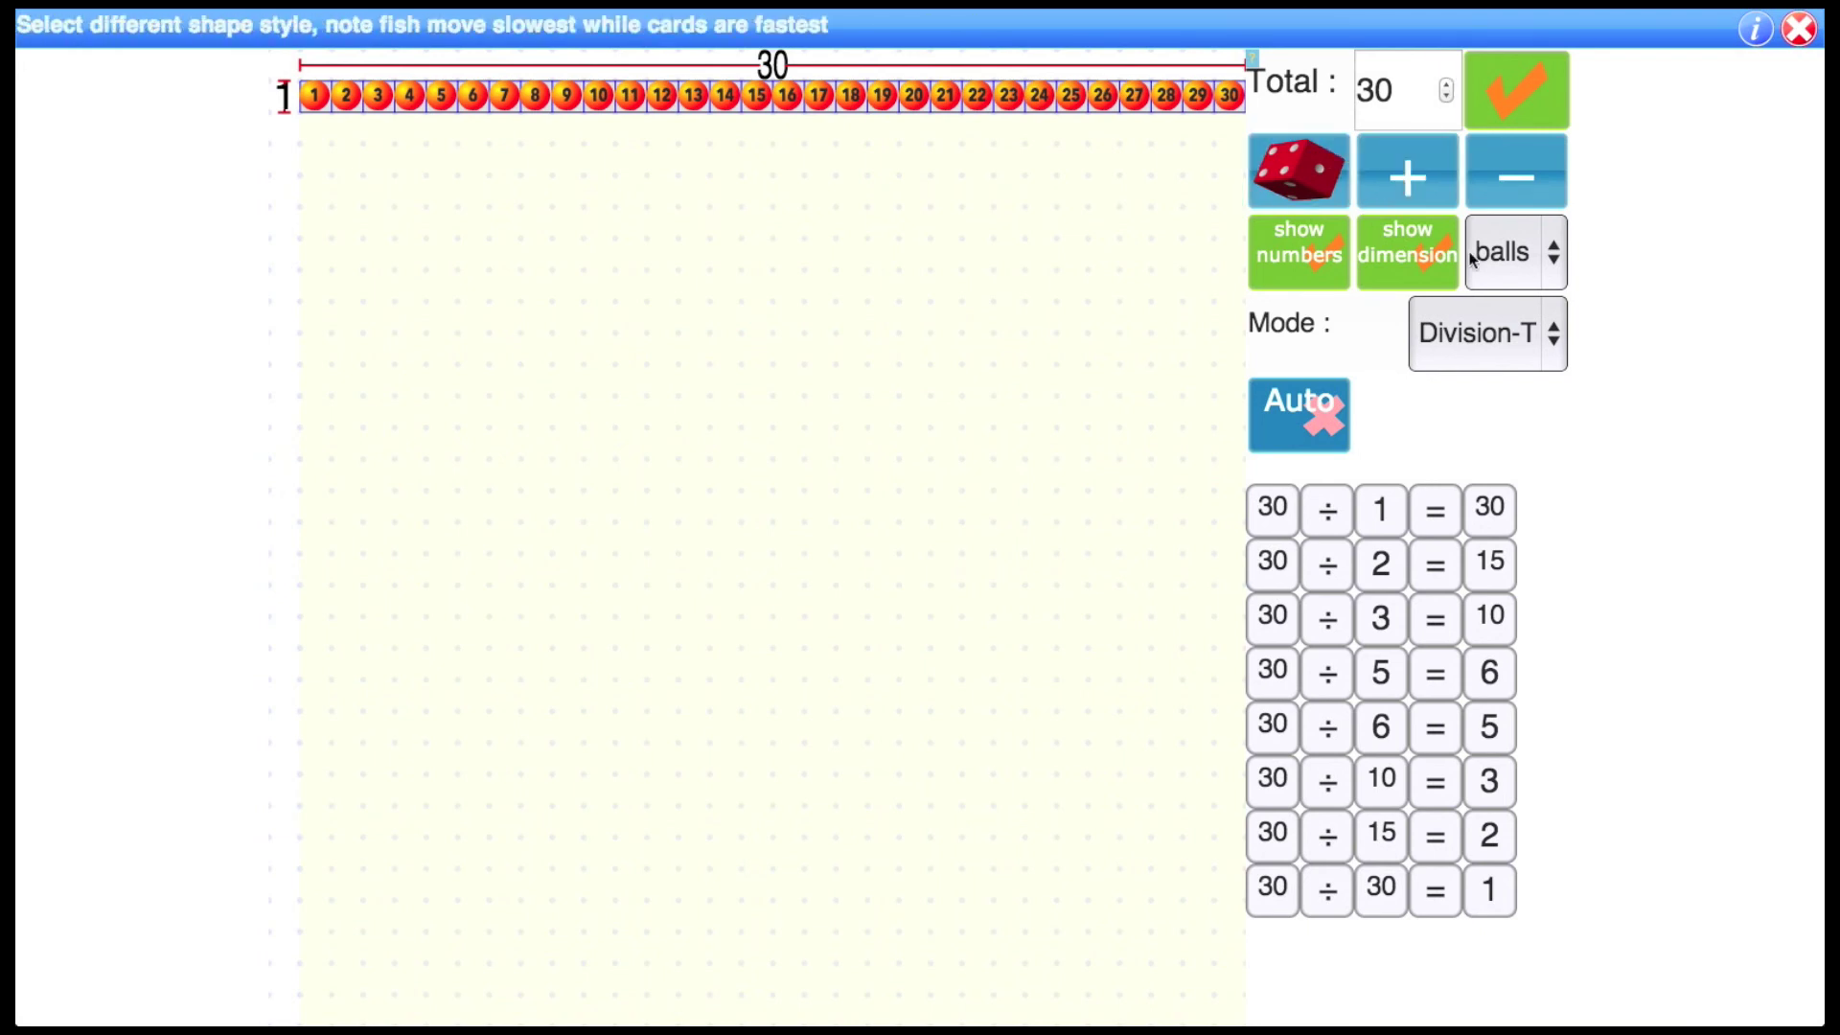
{"action": "left_click", "coordinate": [1481, 333]}
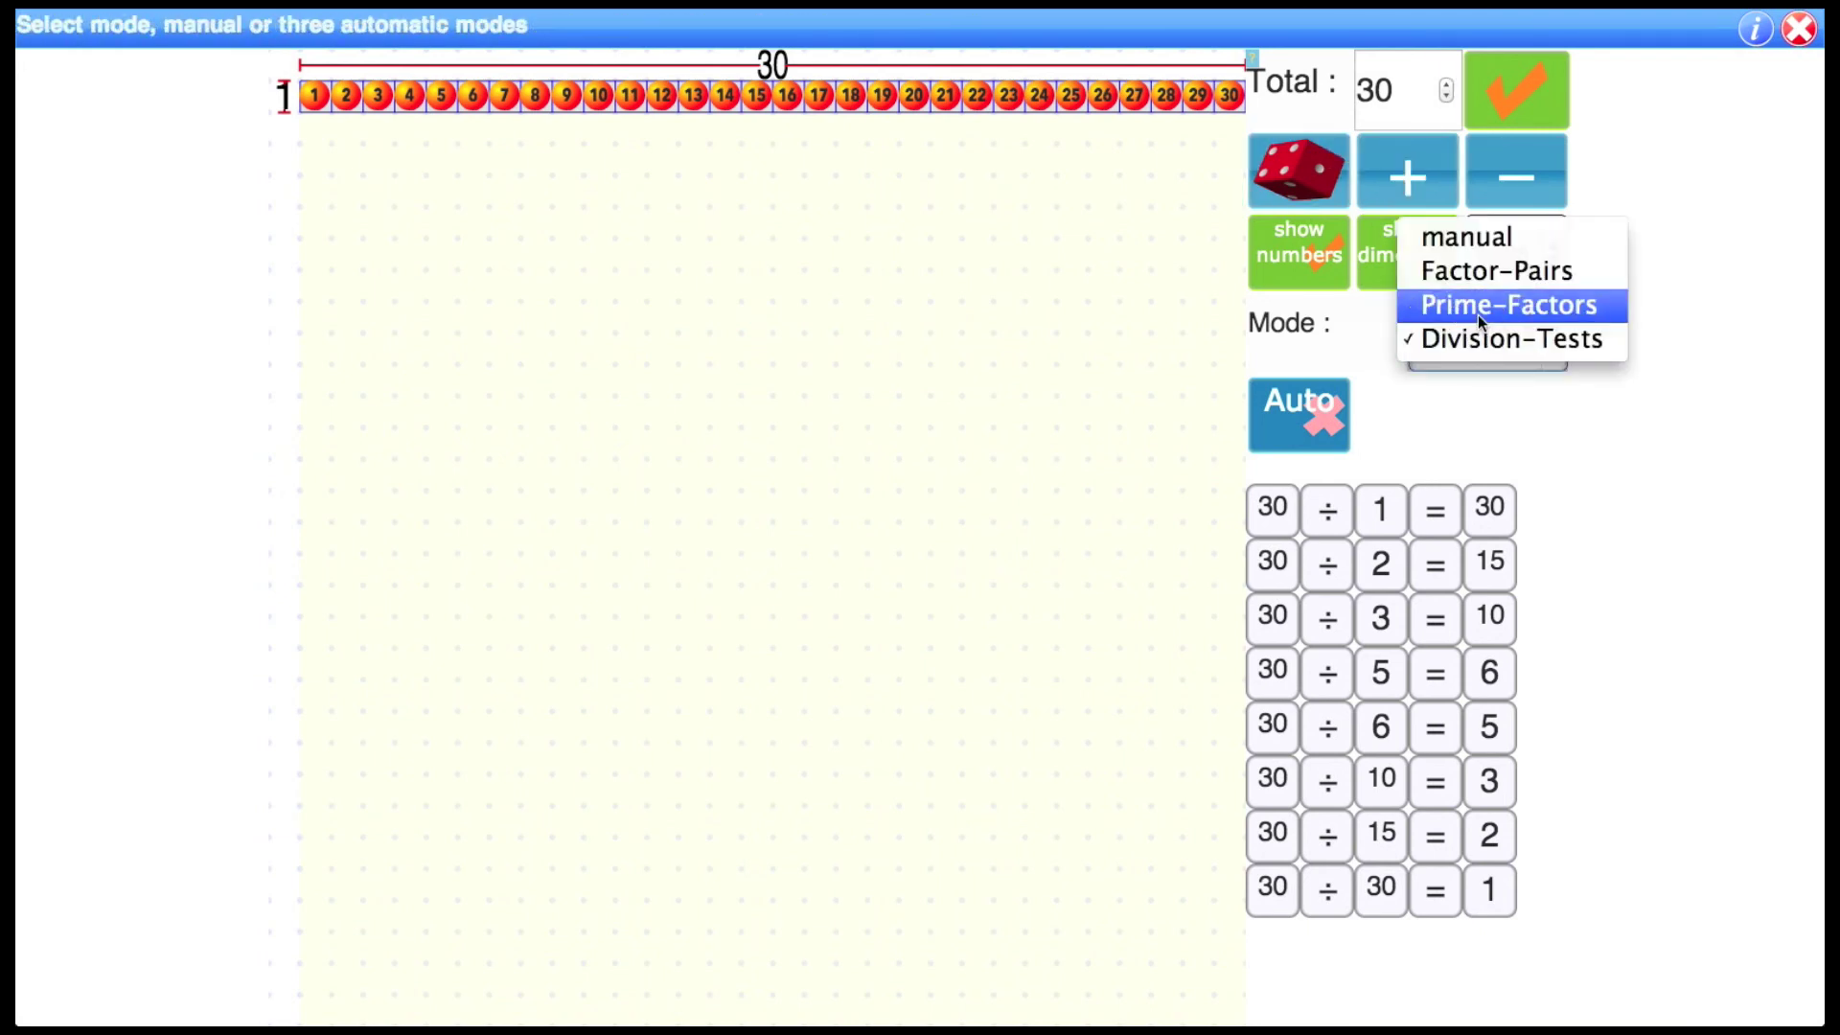
{"action": "left_click", "coordinate": [1684, 233]}
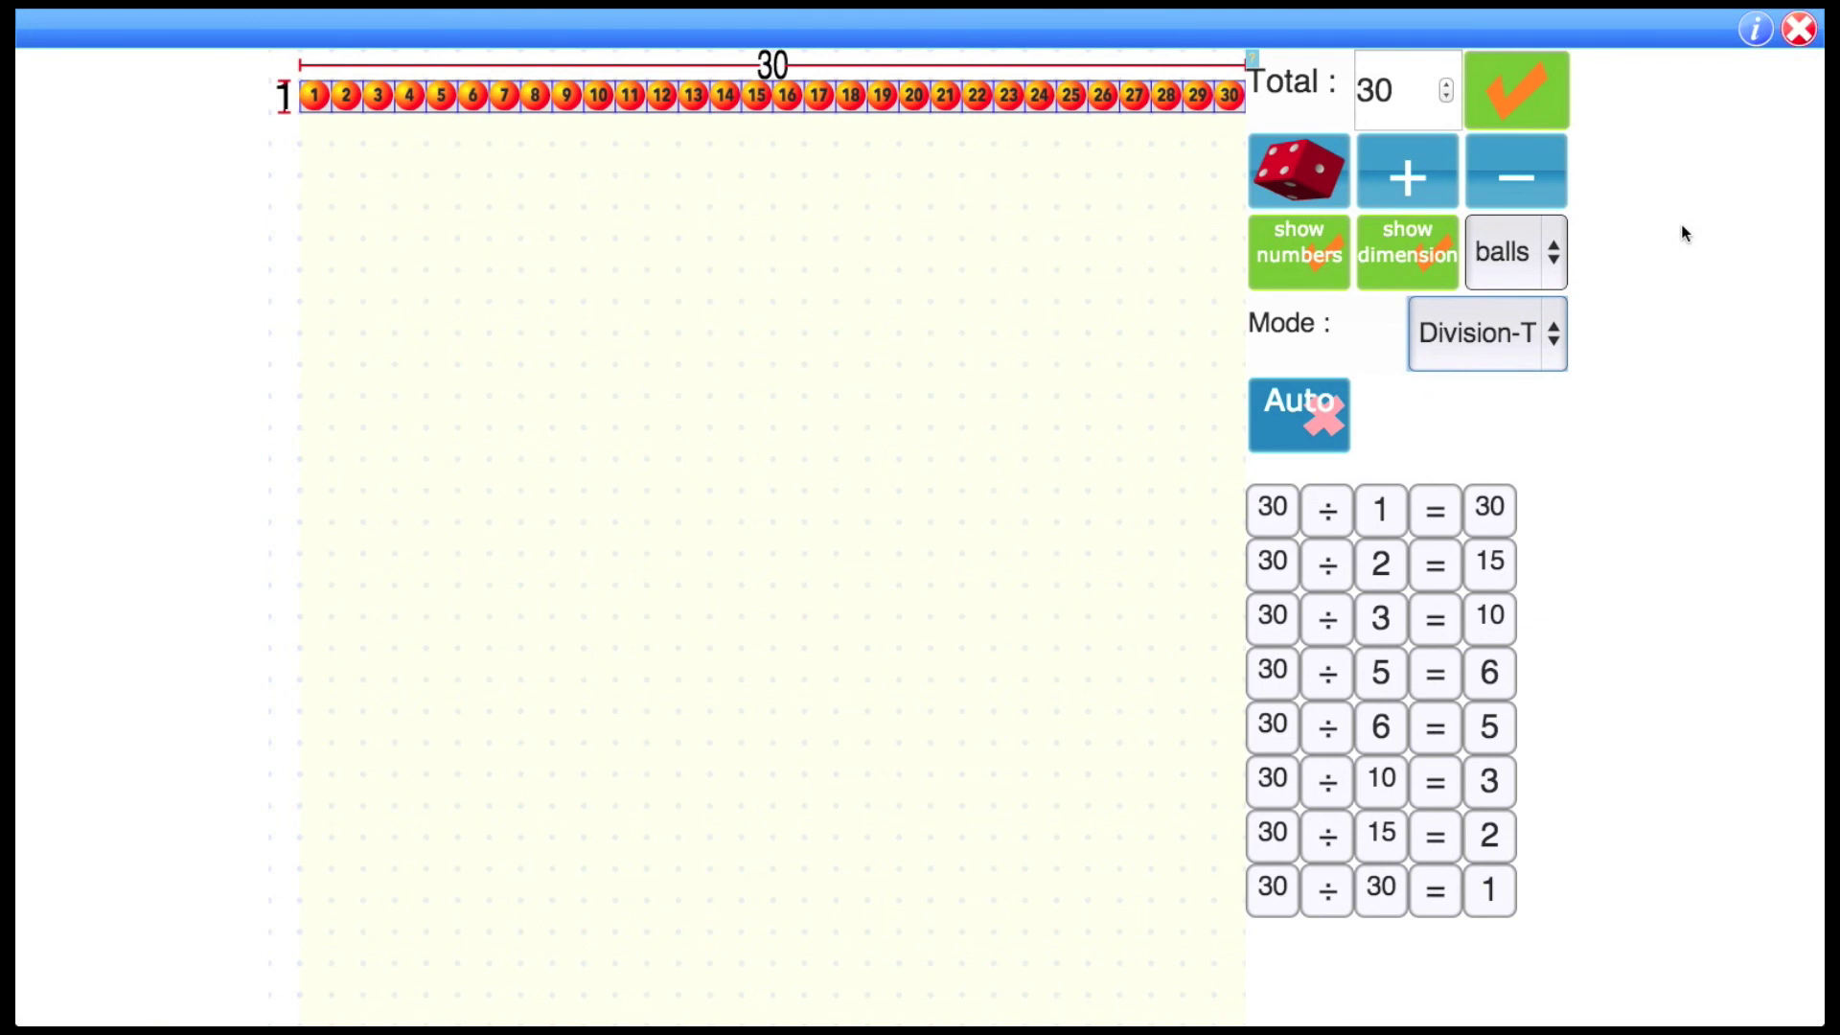